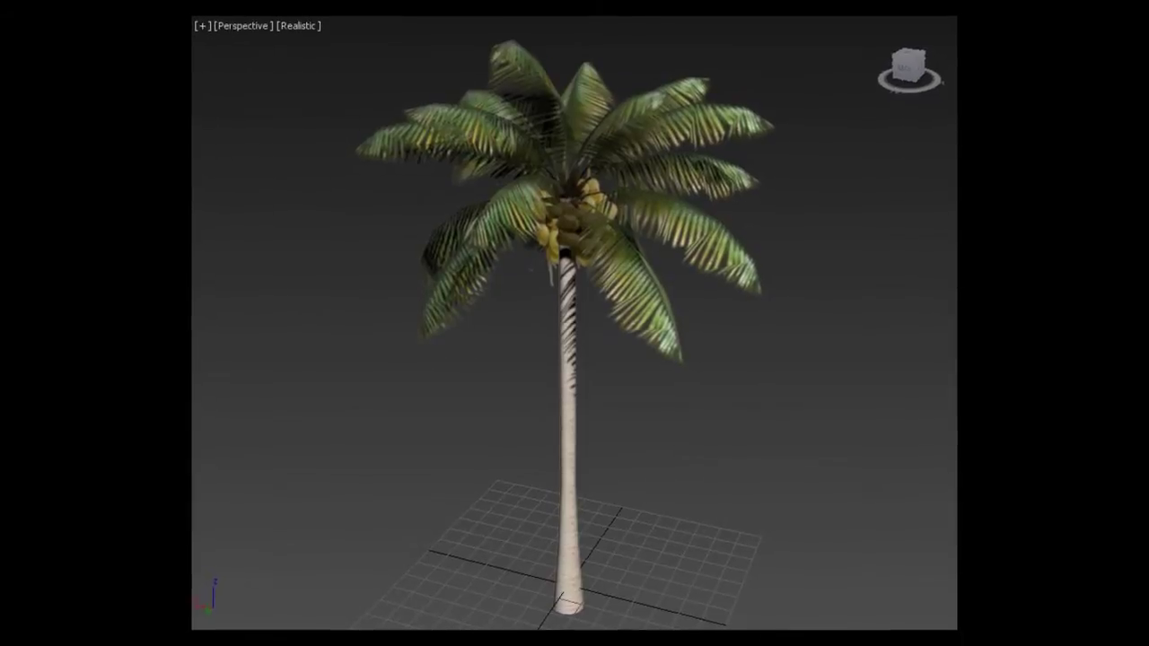
# Switch to Photoshop and compare the original coconut tree bark photo with the square coconuttreetex_1024.jpg texture.
pyautogui.click(337, 631)
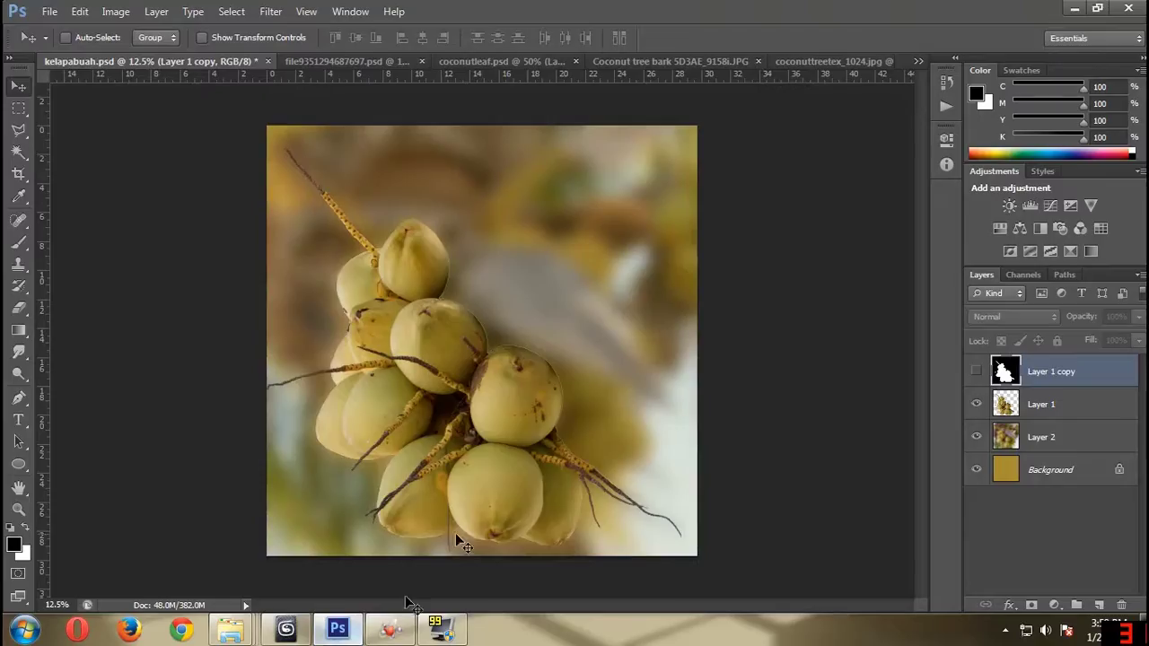
pyautogui.click(812, 63)
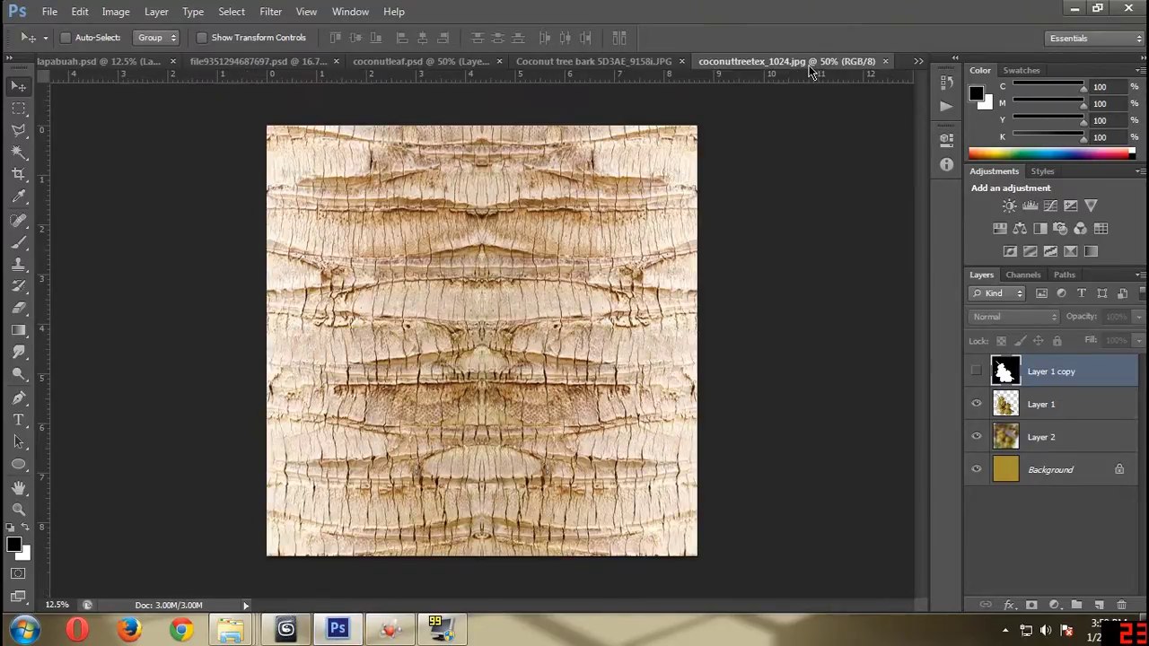
pyautogui.click(606, 63)
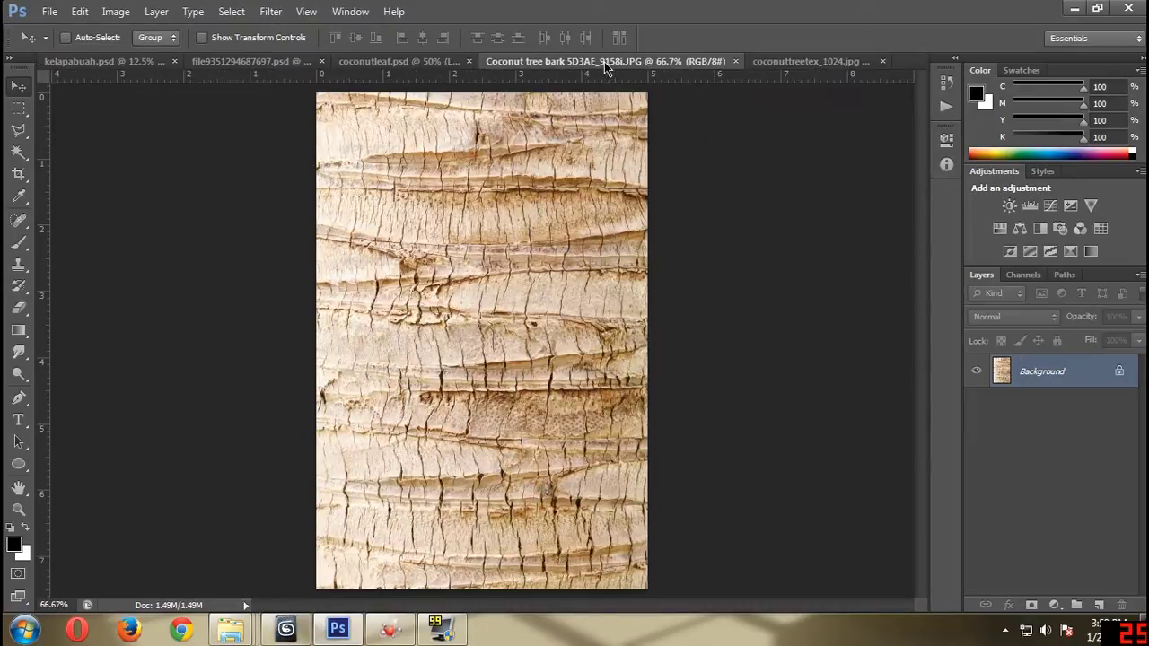
pyautogui.click(779, 66)
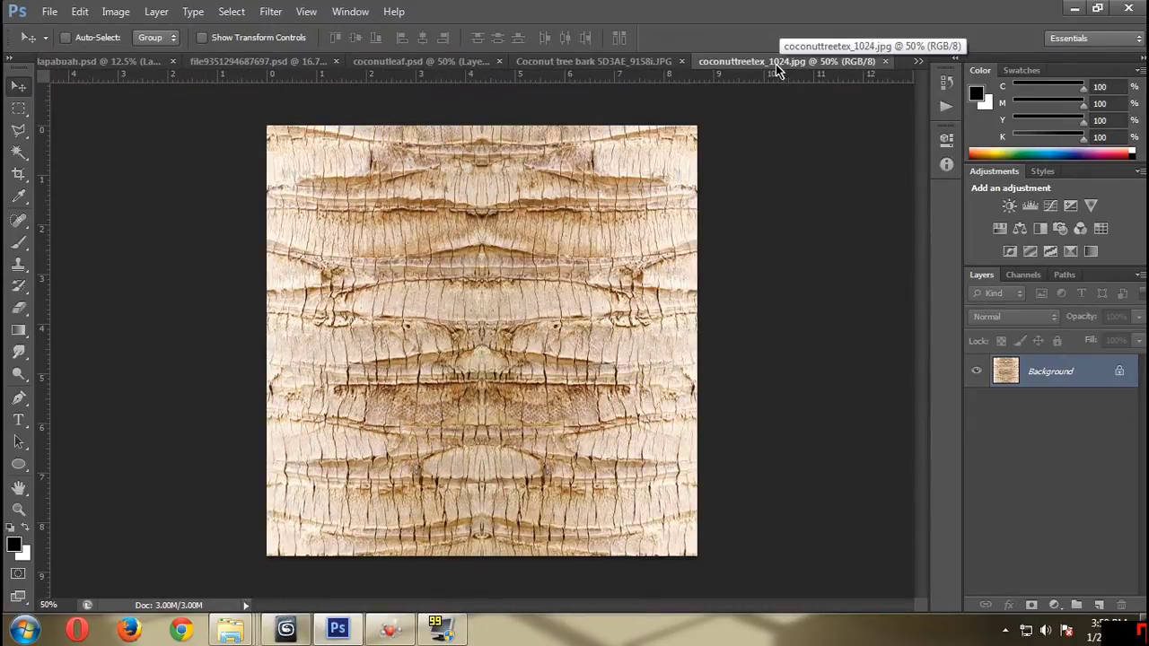
# Examine the leaf texture in coconutleaf.psd with its black-and-white mask, Layer 3, hidden and shown.
pyautogui.click(417, 65)
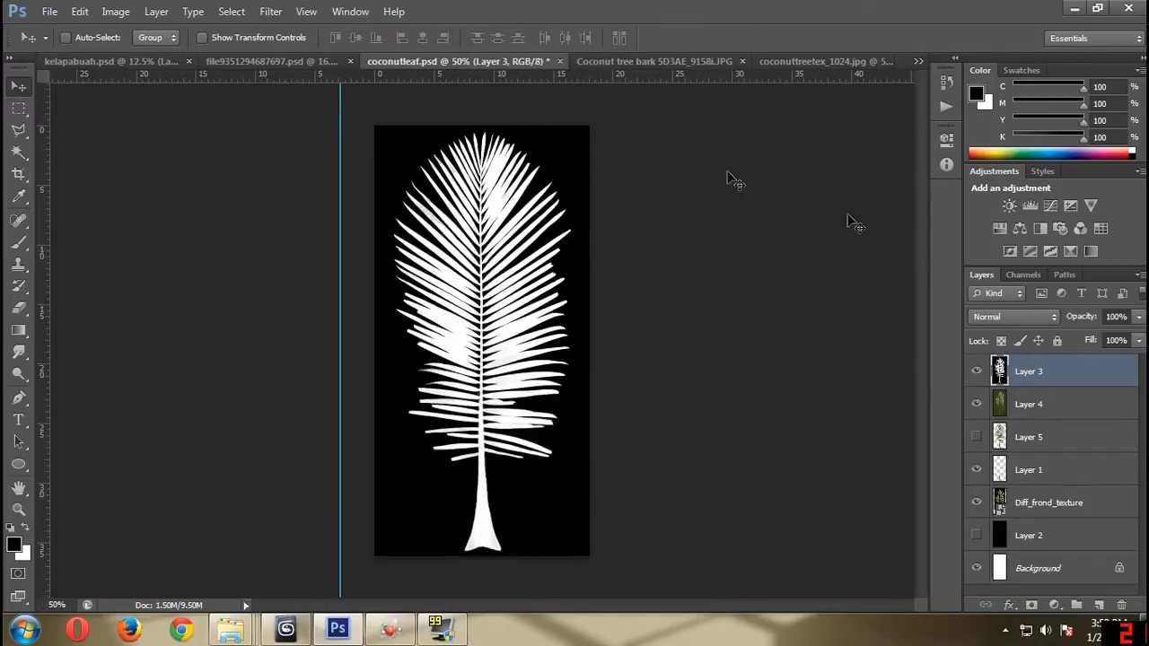
pyautogui.click(976, 373)
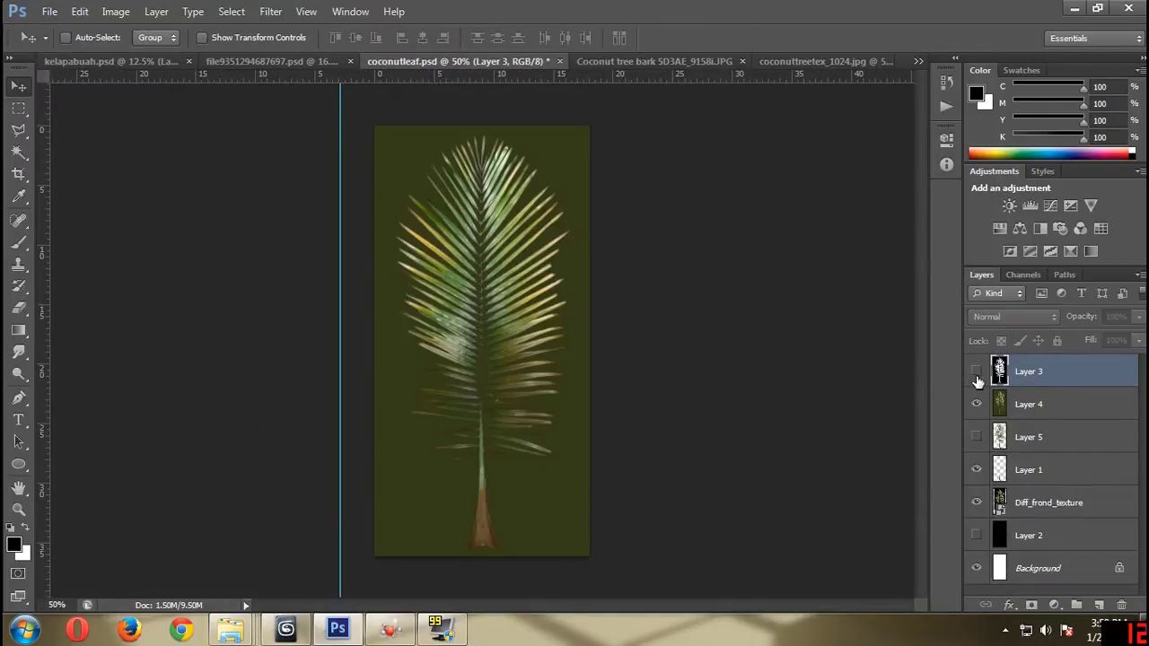
pyautogui.click(977, 372)
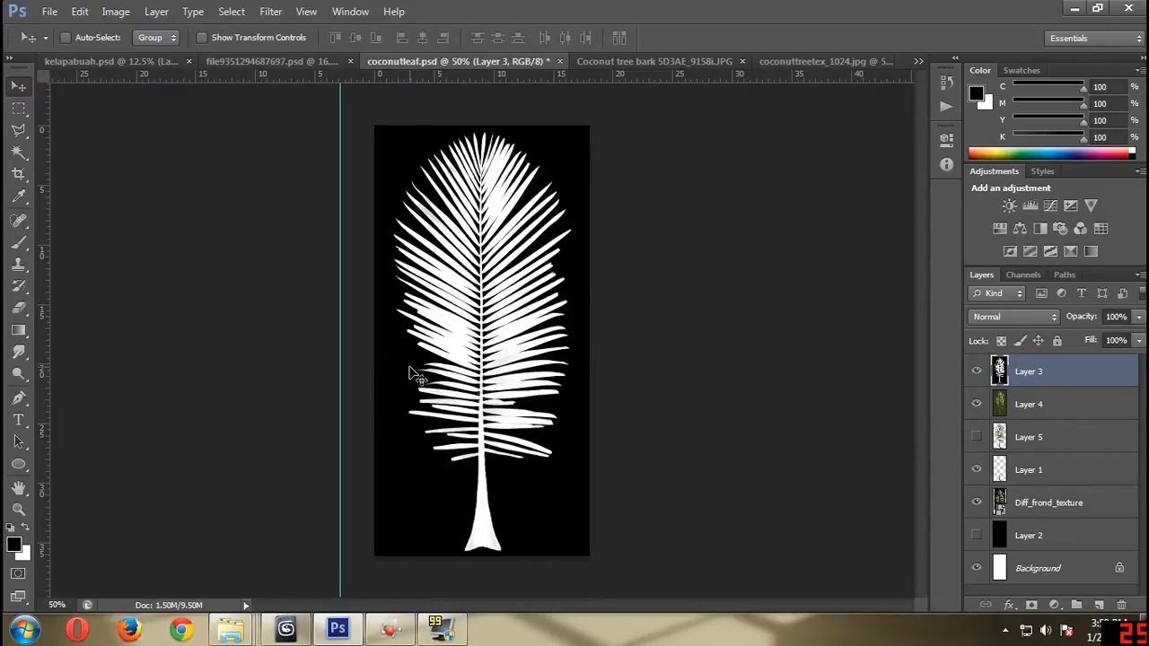
# Examine the source coconut photo, and compare the fruit texture in kelapabuah.psd with its mask, Layer 1 copy.
pyautogui.click(254, 63)
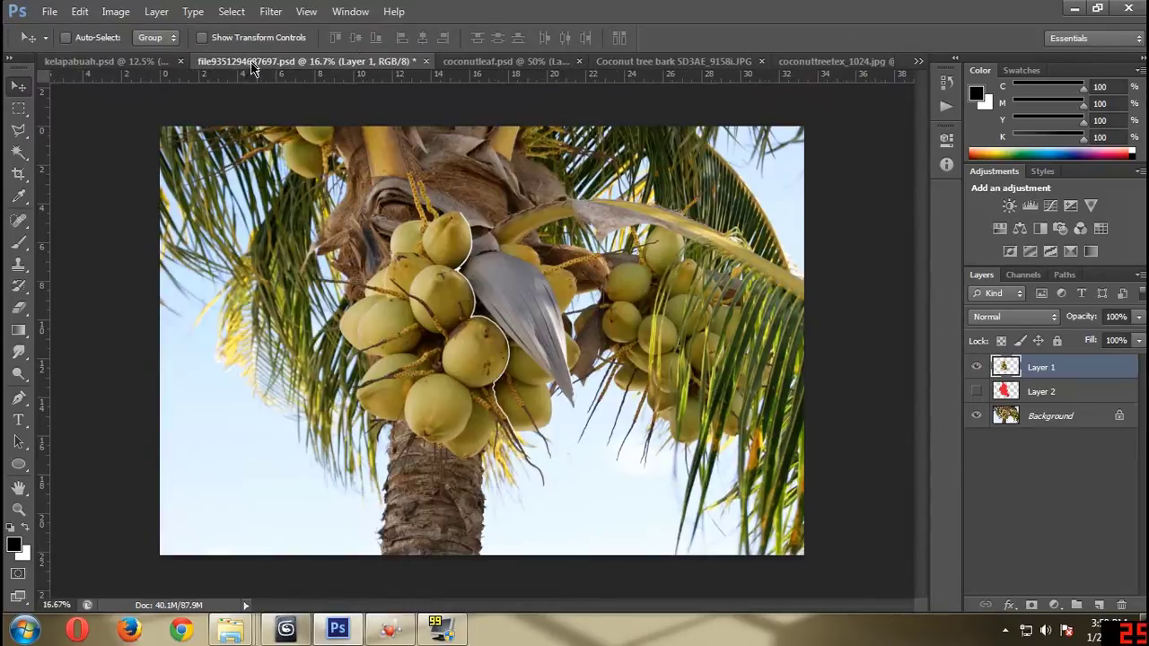
pyautogui.click(111, 69)
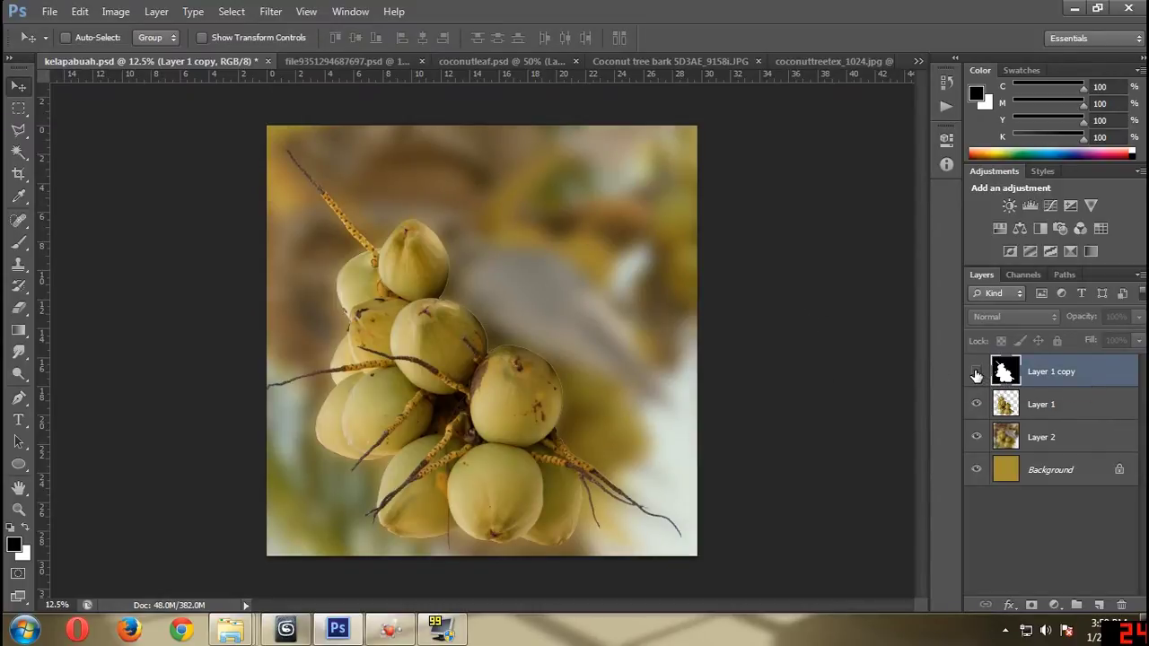
pyautogui.click(976, 375)
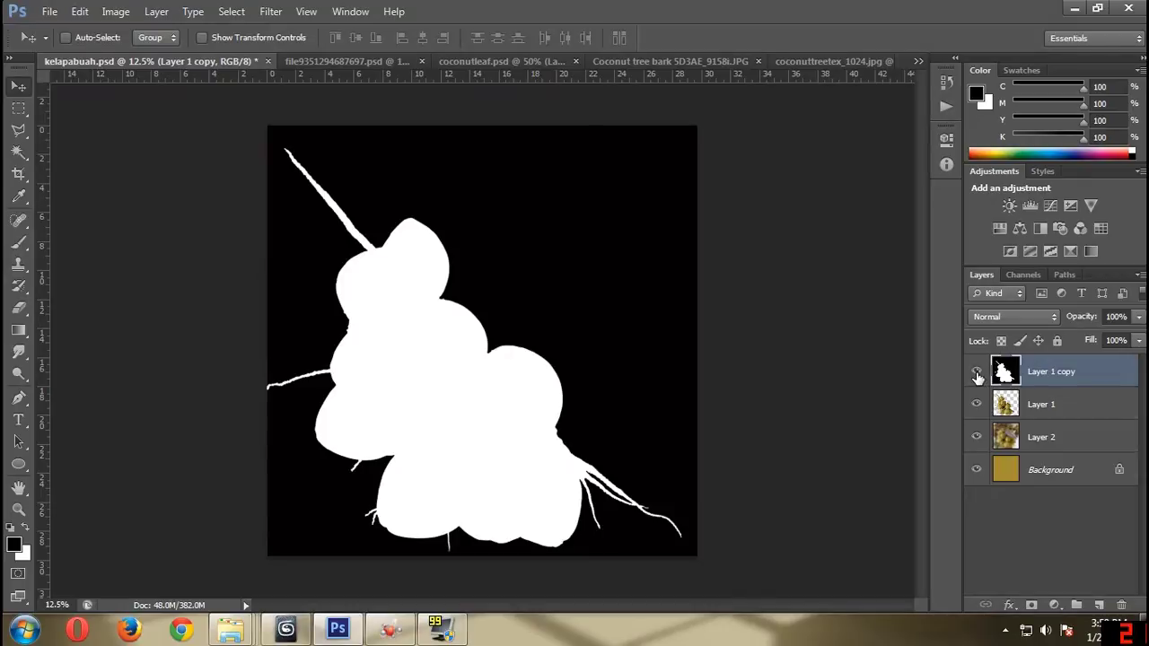
pyautogui.click(977, 376)
pyautogui.click(977, 375)
# Switch to 3ds Max and examine the Bark material's diffuse bitmap and normal bump maps in the Slate Material Editor.
pyautogui.click(1076, 8)
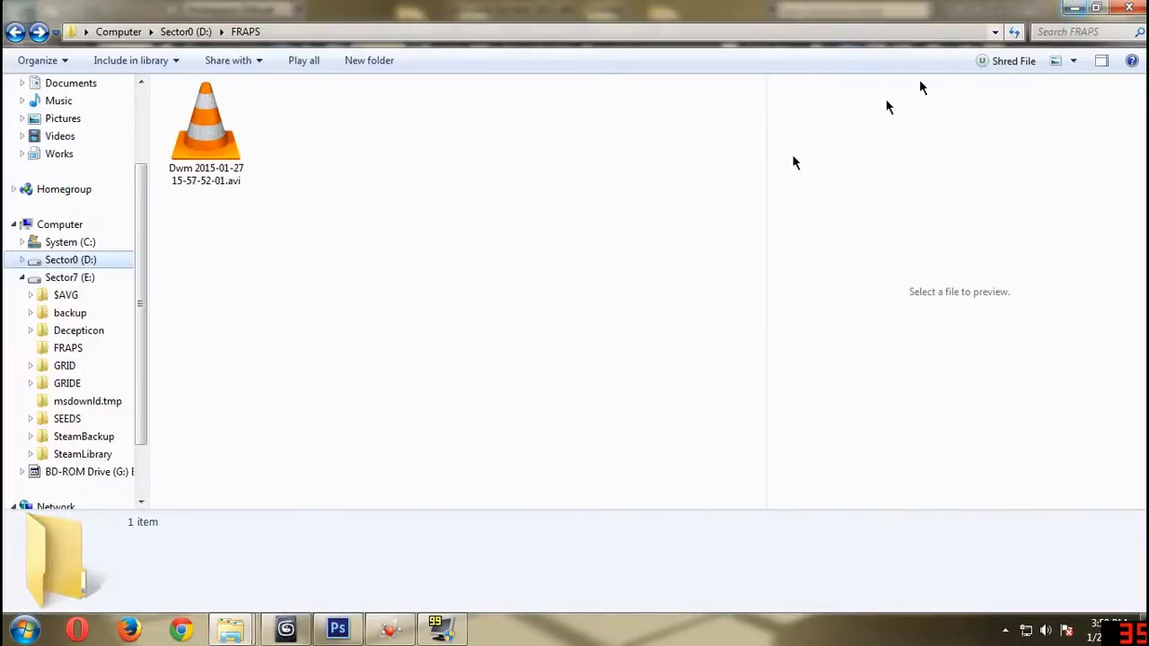
pyautogui.click(286, 629)
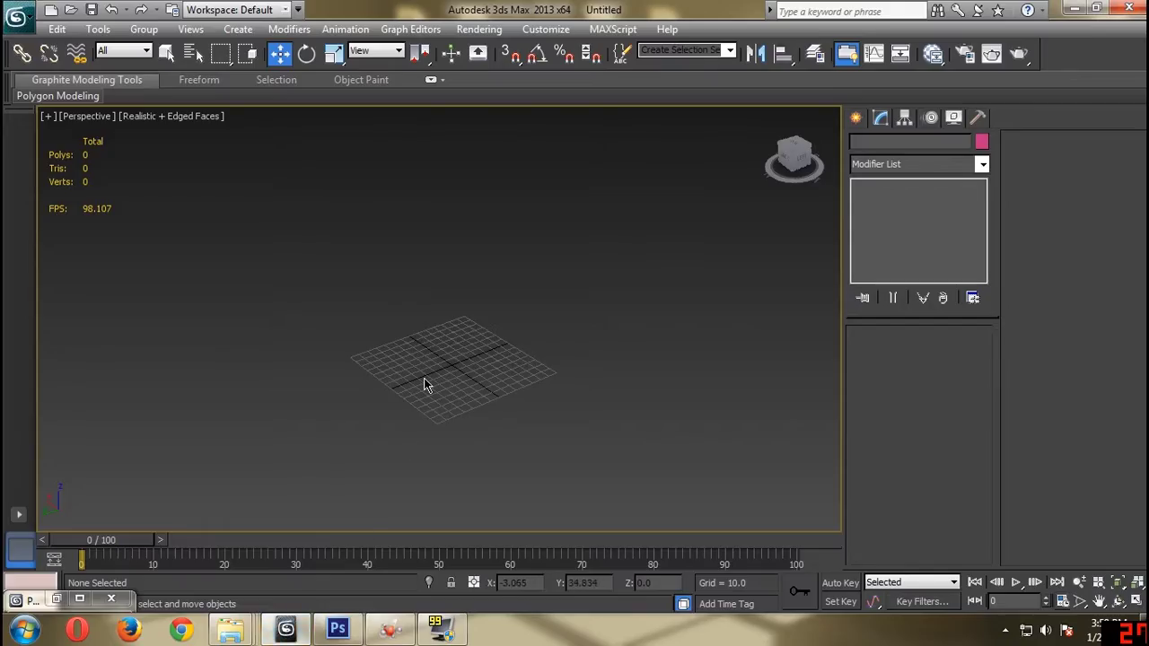
pyautogui.press('m')
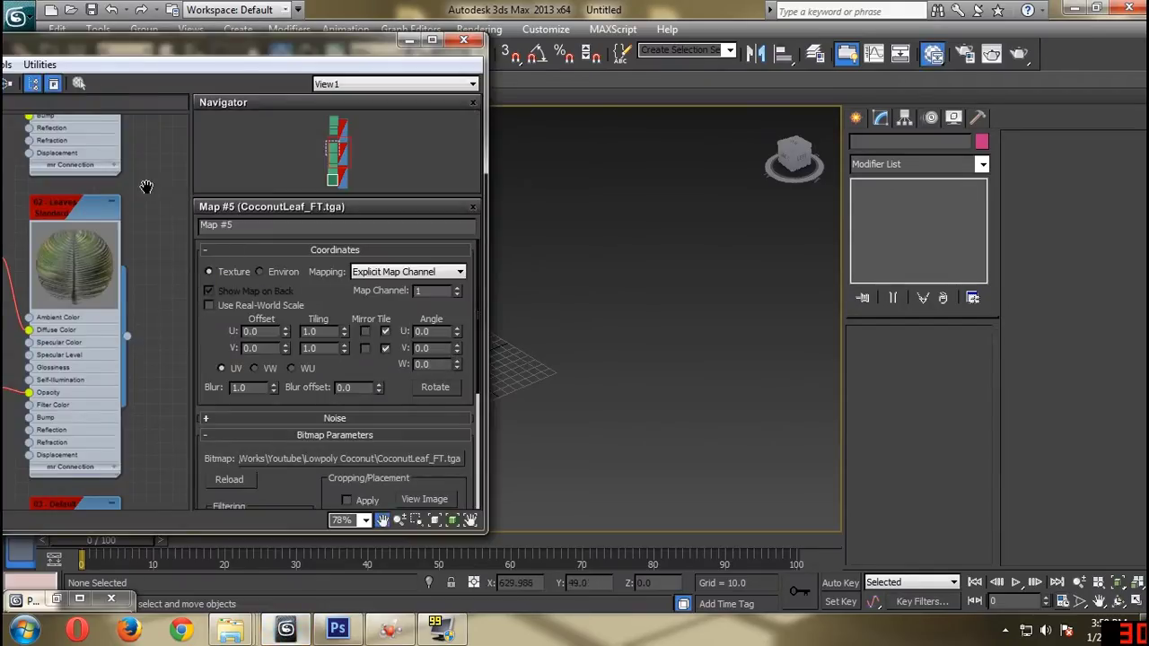
pyautogui.moveTo(199, 224); pyautogui.dragTo(152, 210, button='middle')
pyautogui.moveTo(153, 40); pyautogui.dragTo(455, 69)
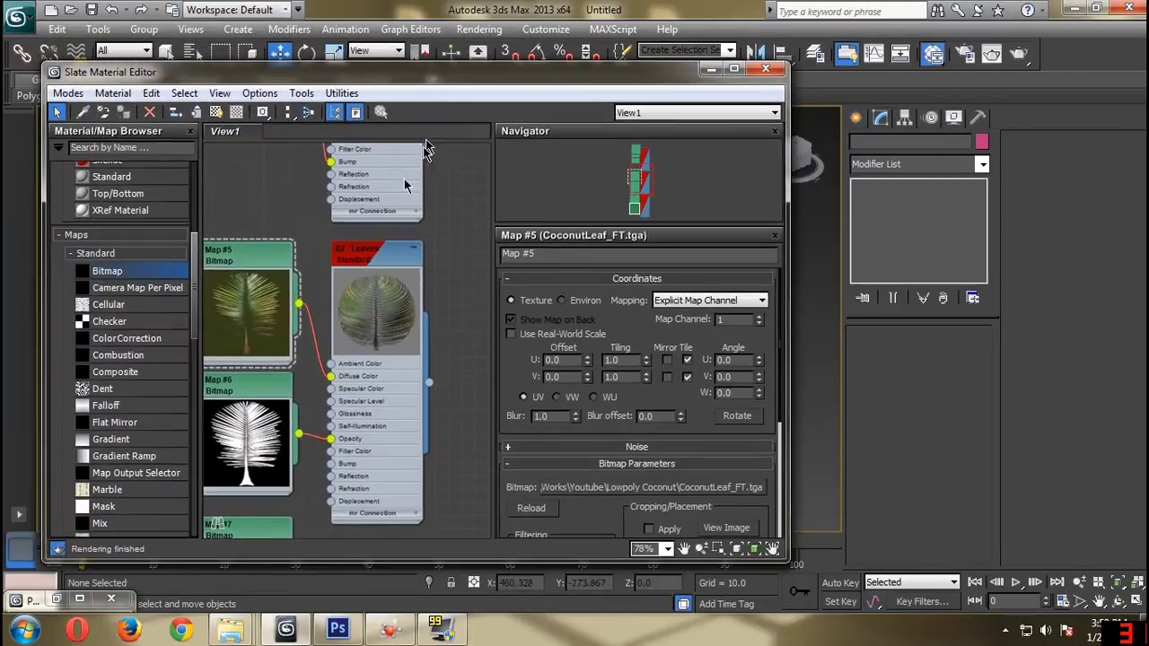
pyautogui.moveTo(359, 214); pyautogui.dragTo(401, 537, button='middle')
pyautogui.moveTo(363, 314); pyautogui.dragTo(340, 286, button='middle')
pyautogui.scroll(2, 338, 280)
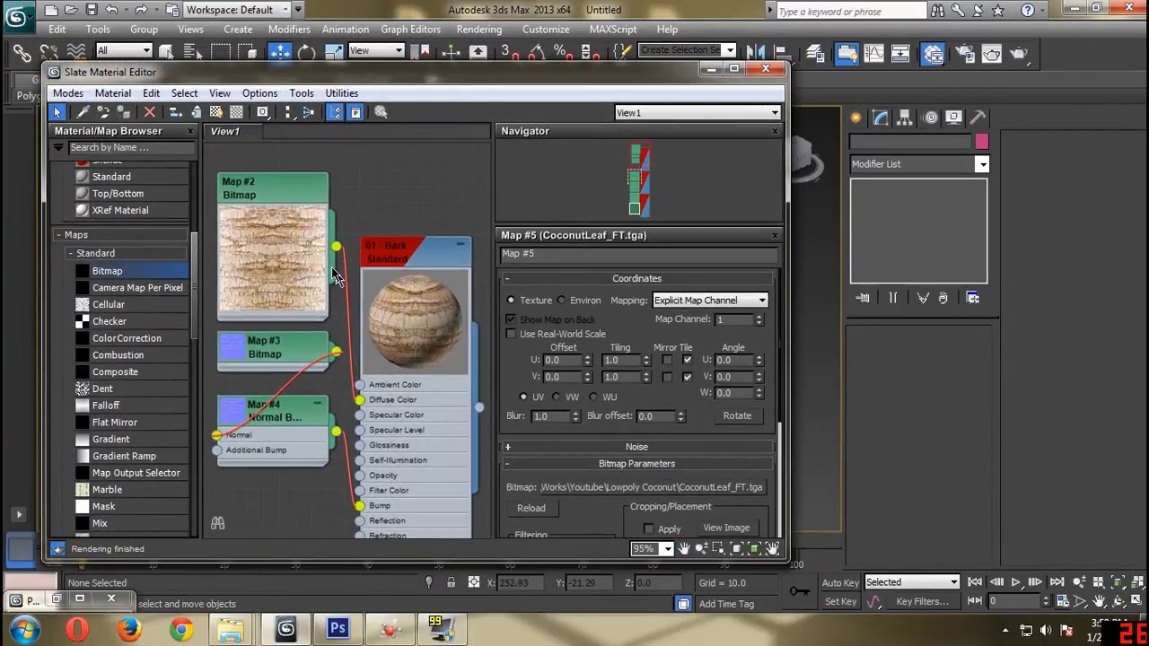
pyautogui.scroll(-2, 340, 287)
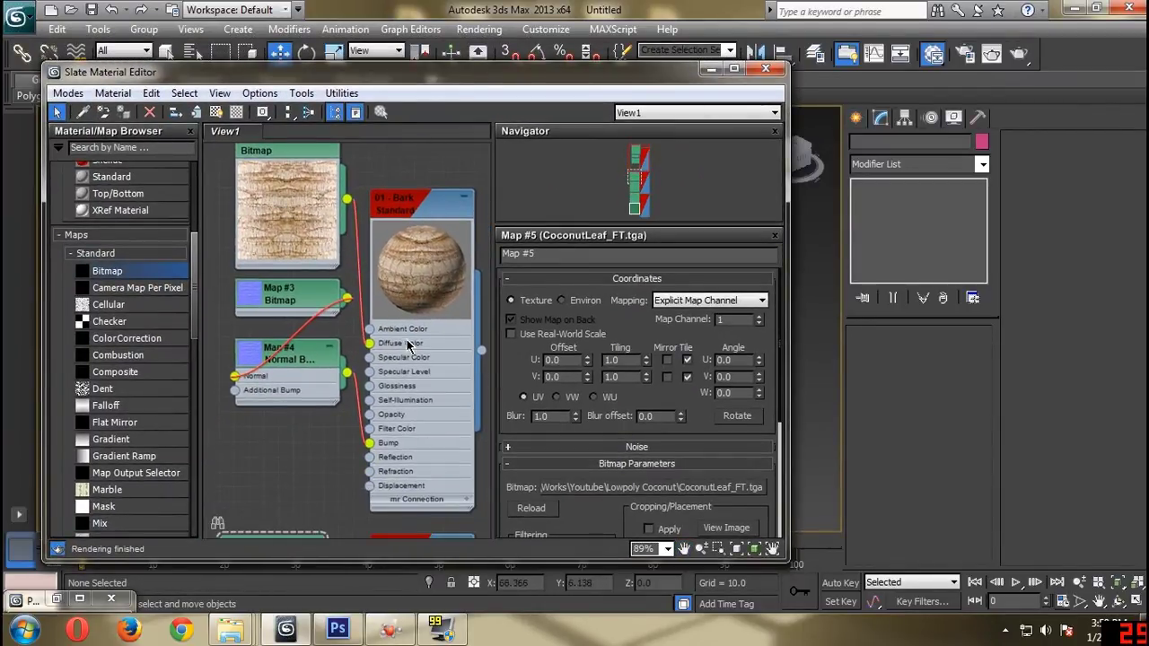
pyautogui.scroll(1, 409, 346)
# Examine the diffuse and opacity maps of the leaves and coconut materials, and minimize the Slate Material Editor.
pyautogui.moveTo(409, 347); pyautogui.dragTo(378, 192, button='middle')
pyautogui.moveTo(386, 389); pyautogui.dragTo(395, 228, button='middle')
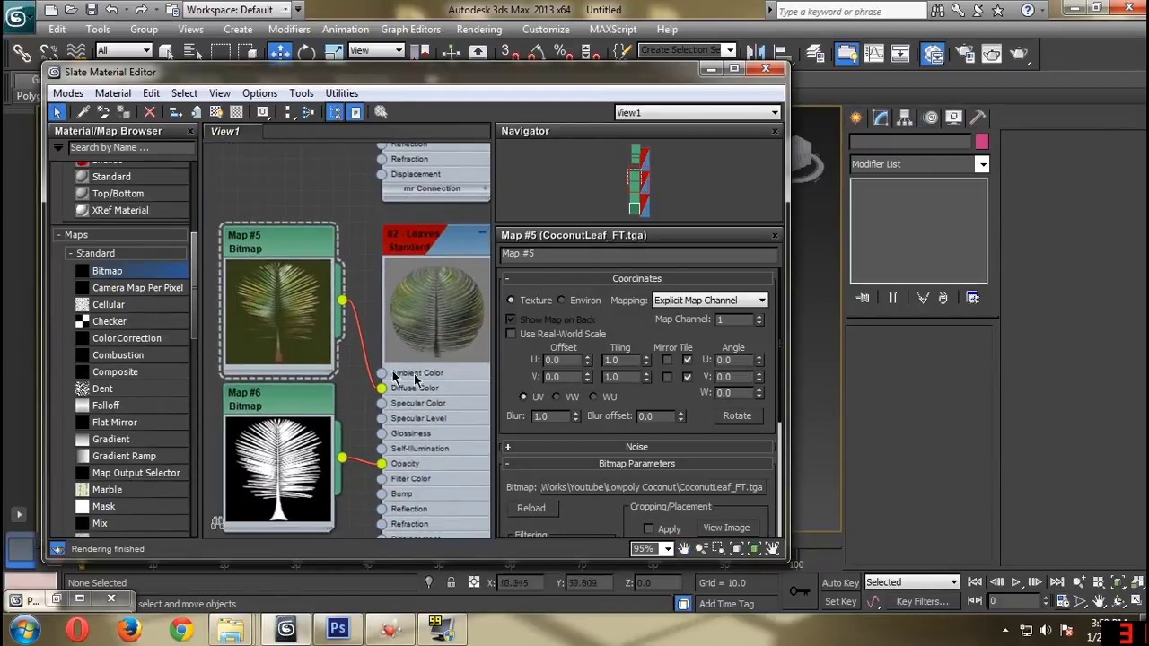
pyautogui.moveTo(398, 416); pyautogui.dragTo(402, 196, button='middle')
pyautogui.moveTo(403, 393); pyautogui.dragTo(374, 242, button='middle')
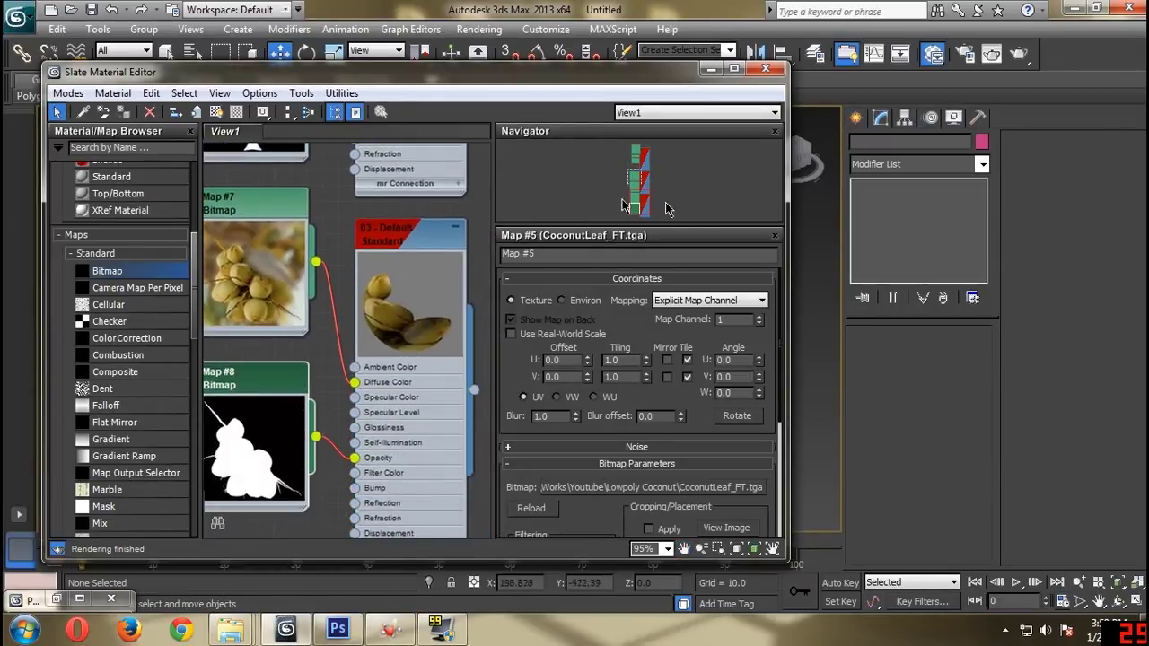
pyautogui.click(710, 69)
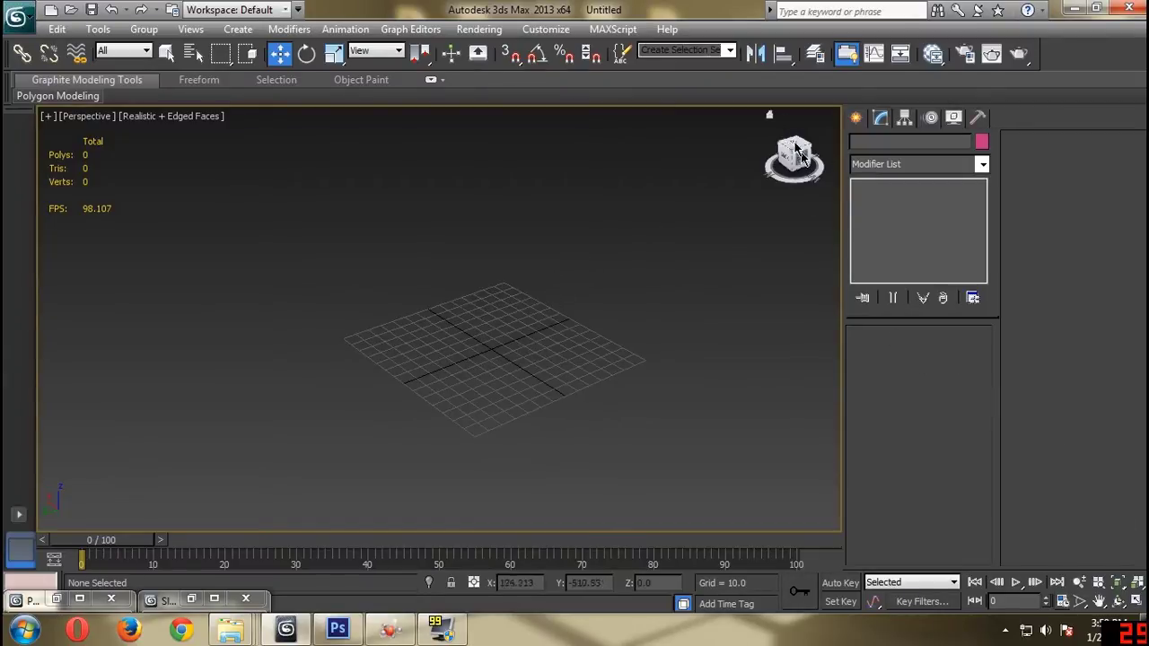
# Create a cylinder near the grid centre for the trunk, with a radius of about 3.8 and a height of about 181.5.
pyautogui.click(769, 118)
pyautogui.scroll(3, 575, 354)
pyautogui.moveTo(574, 355); pyautogui.dragTo(557, 358, button='middle')
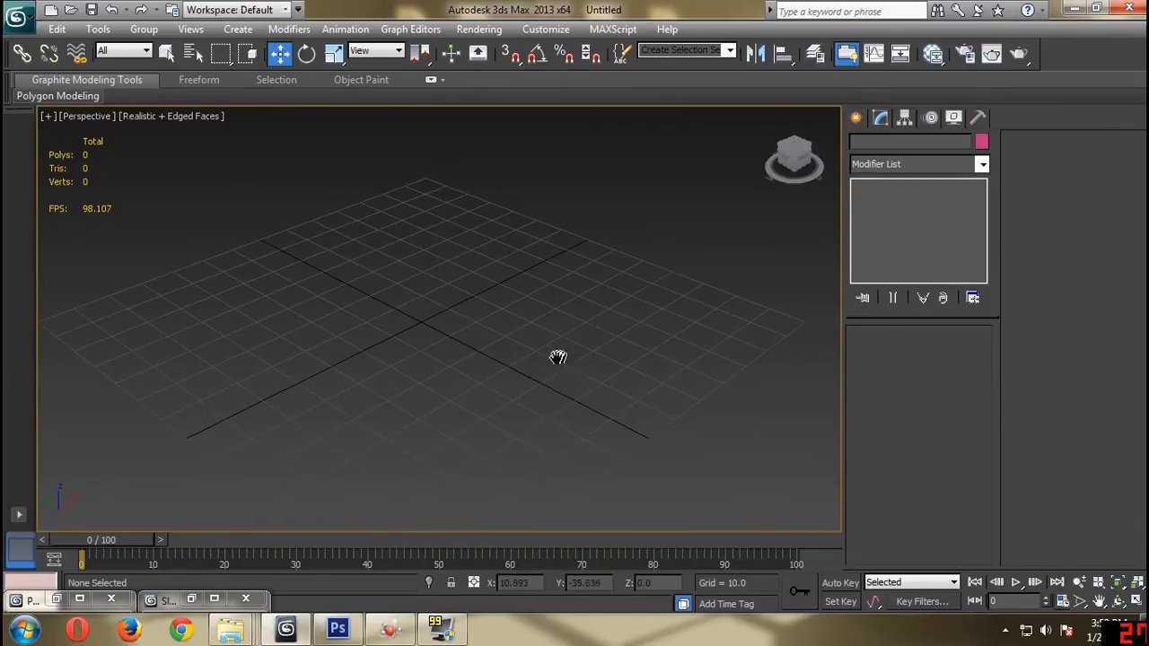
pyautogui.moveTo(557, 297); pyautogui.dragTo(581, 314, button='middle')
pyautogui.moveTo(791, 163); pyautogui.dragTo(798, 158)
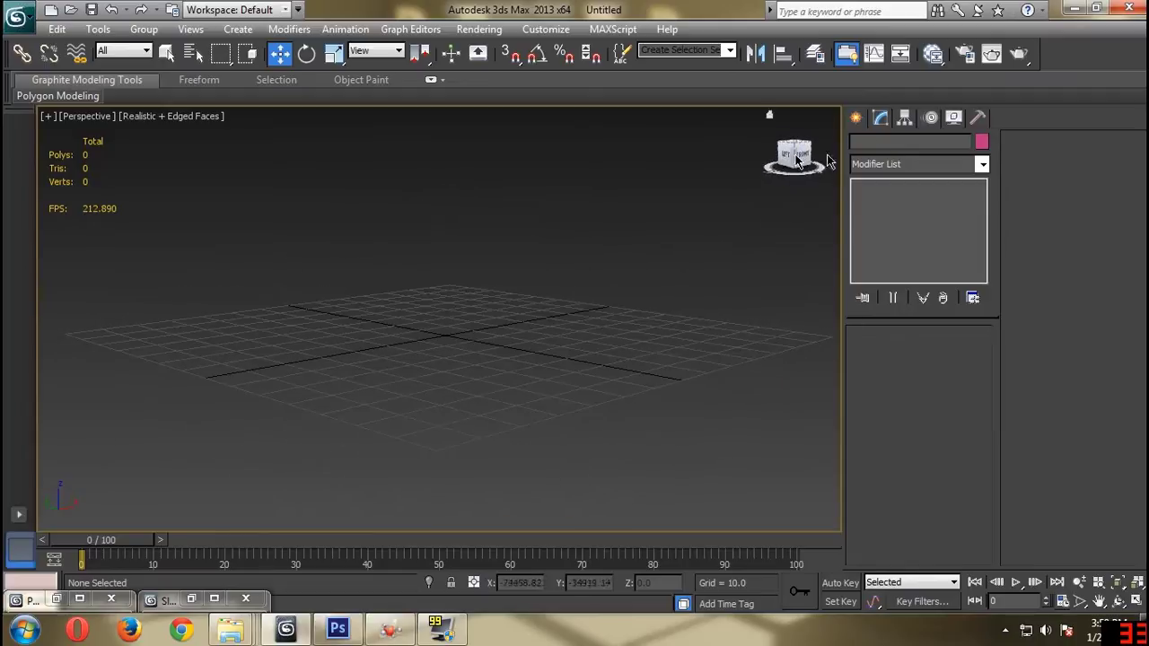
pyautogui.click(856, 117)
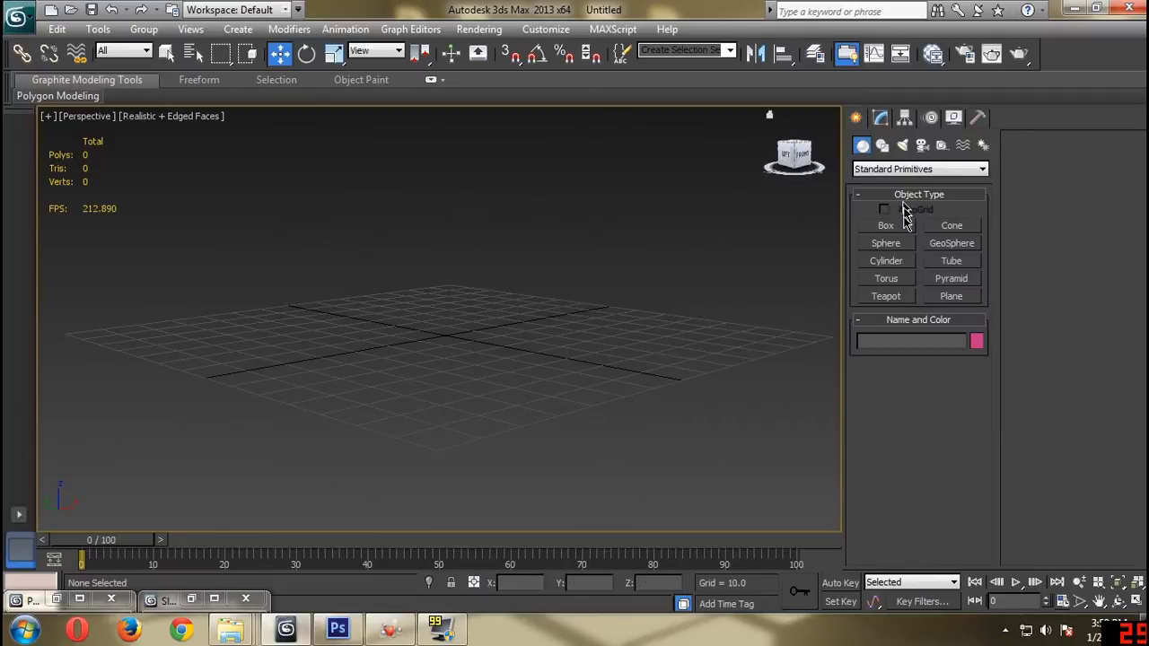
pyautogui.click(886, 260)
pyautogui.scroll(2, 662, 324)
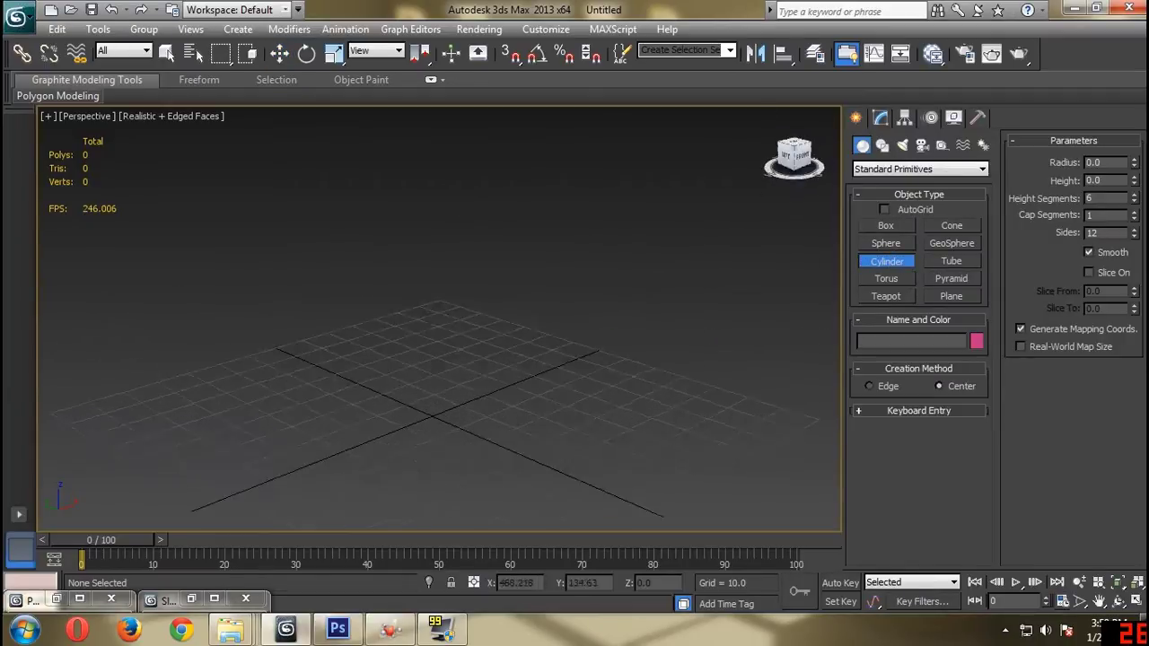
pyautogui.scroll(1, 672, 275)
pyautogui.moveTo(429, 413); pyautogui.dragTo(442, 415)
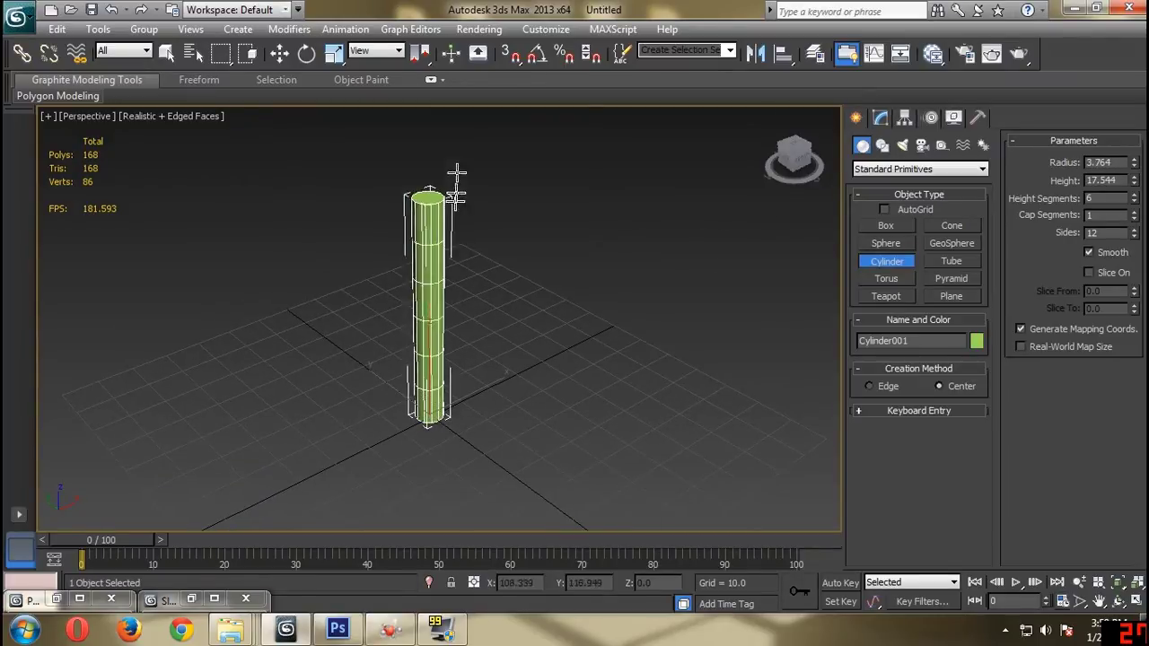
pyautogui.scroll(-4, 457, 182)
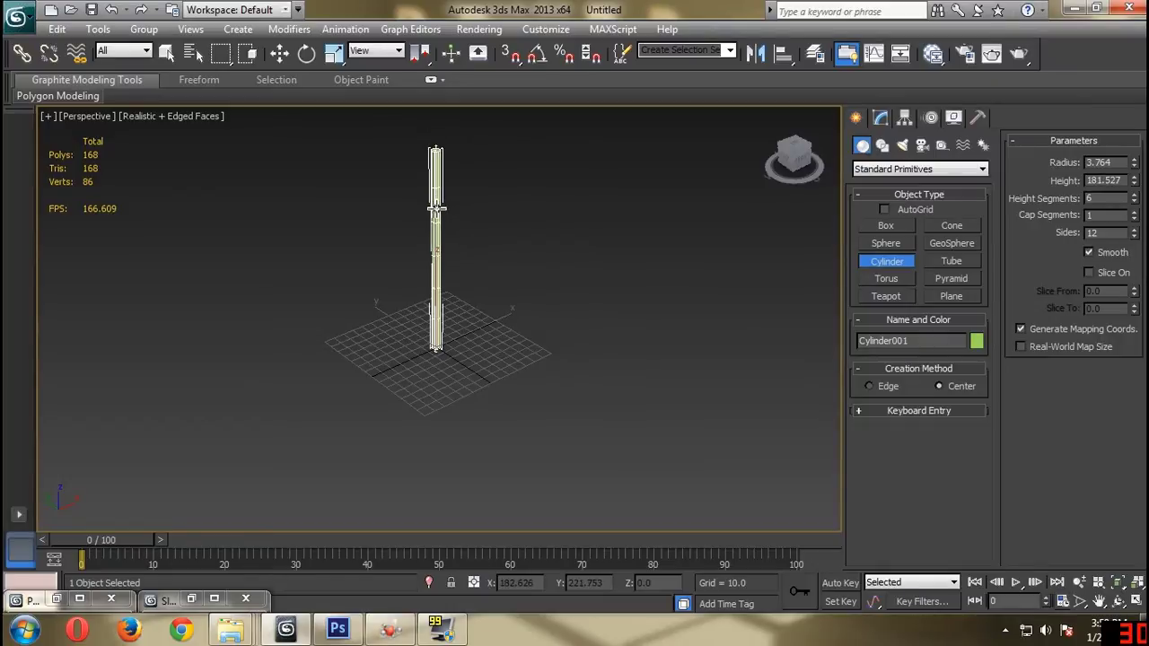
pyautogui.press('w')
# Center the trunk cylinder on the grid origin by setting its X and Y positions to 0.
pyautogui.scroll(2, 502, 270)
pyautogui.scroll(-2, 513, 269)
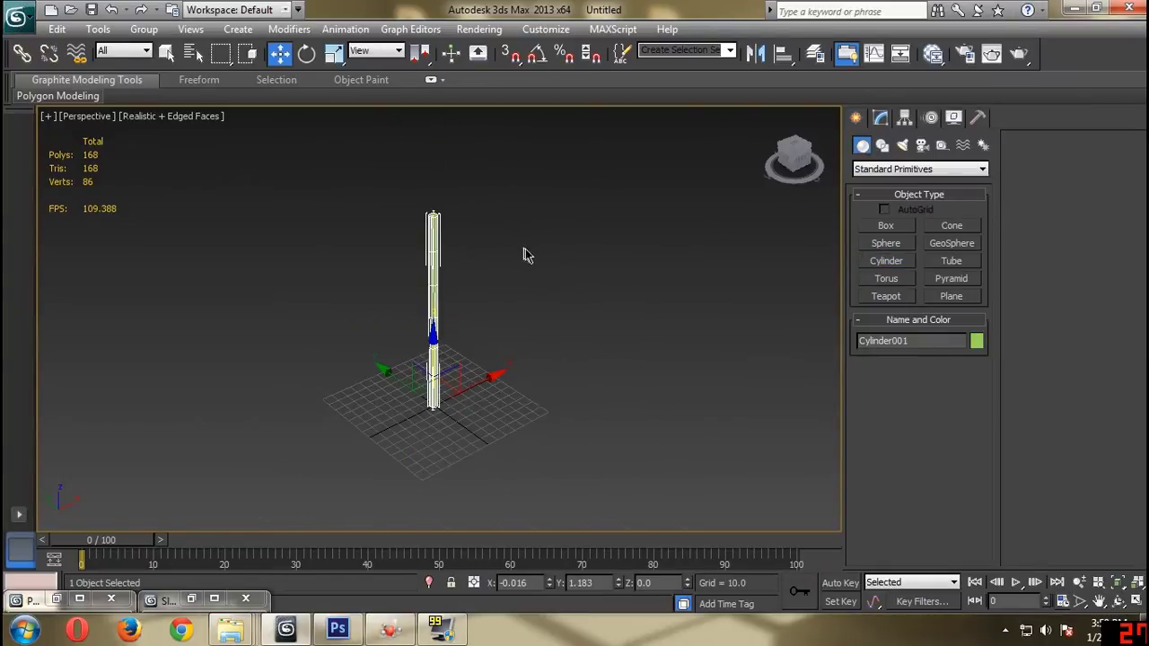
pyautogui.scroll(1, 534, 375)
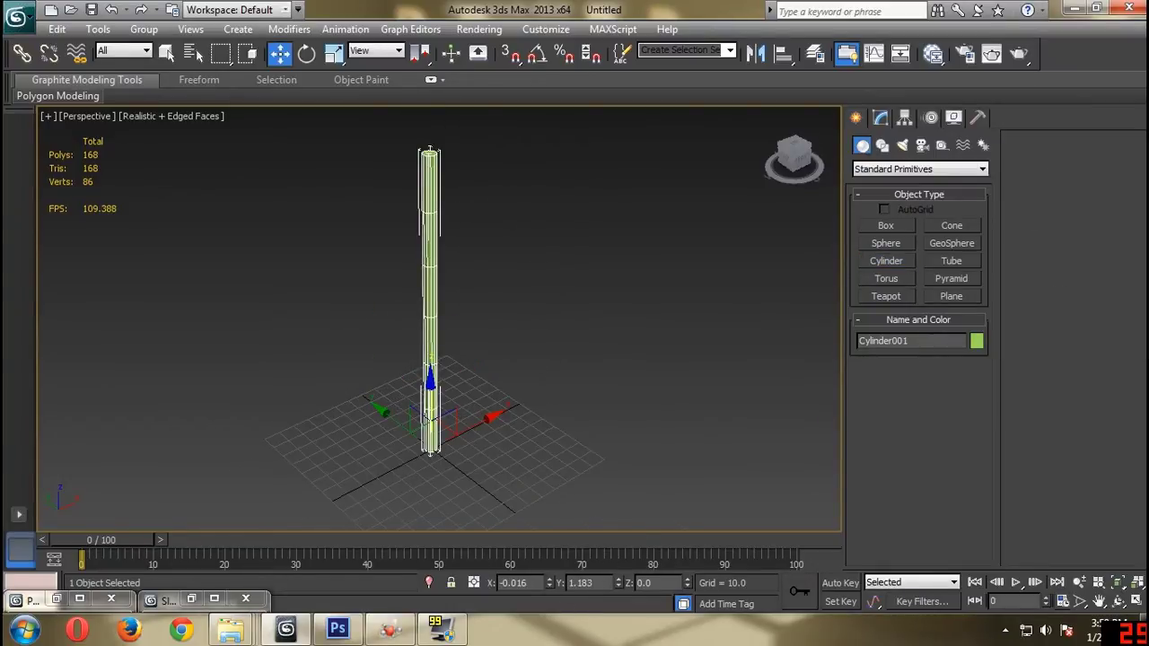
pyautogui.press('Return')
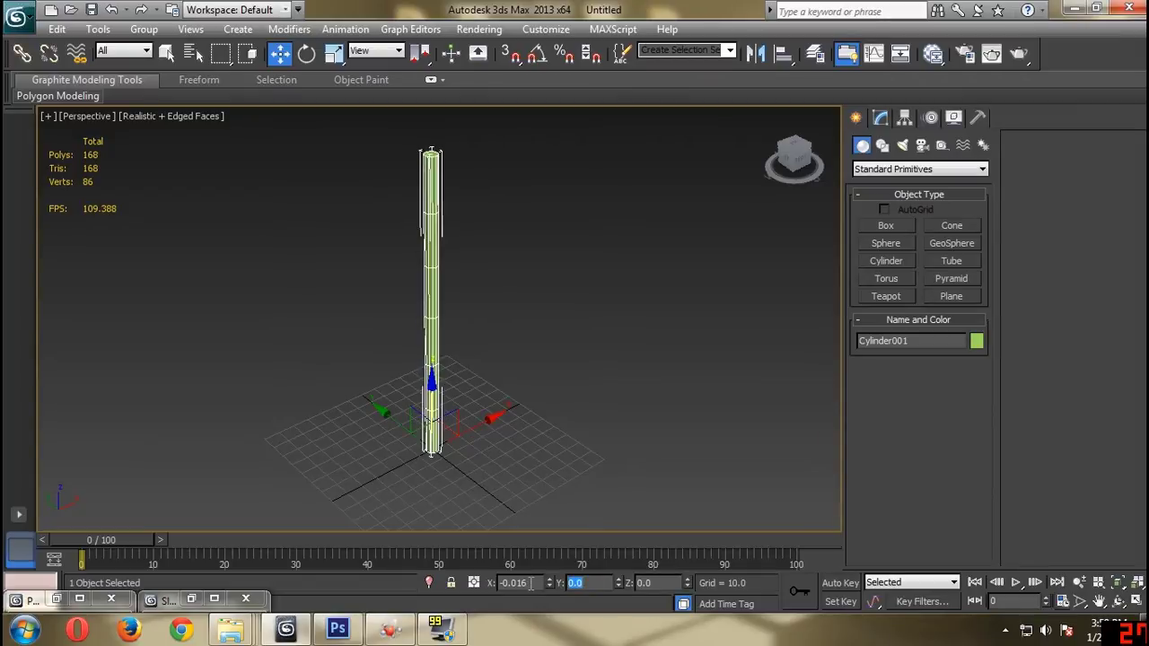
pyautogui.doubleClick(531, 583)
pyautogui.write('0')
pyautogui.press('Return')
# Show the scene from the front and select the trunk cylinder.
pyautogui.scroll(10, 604, 458)
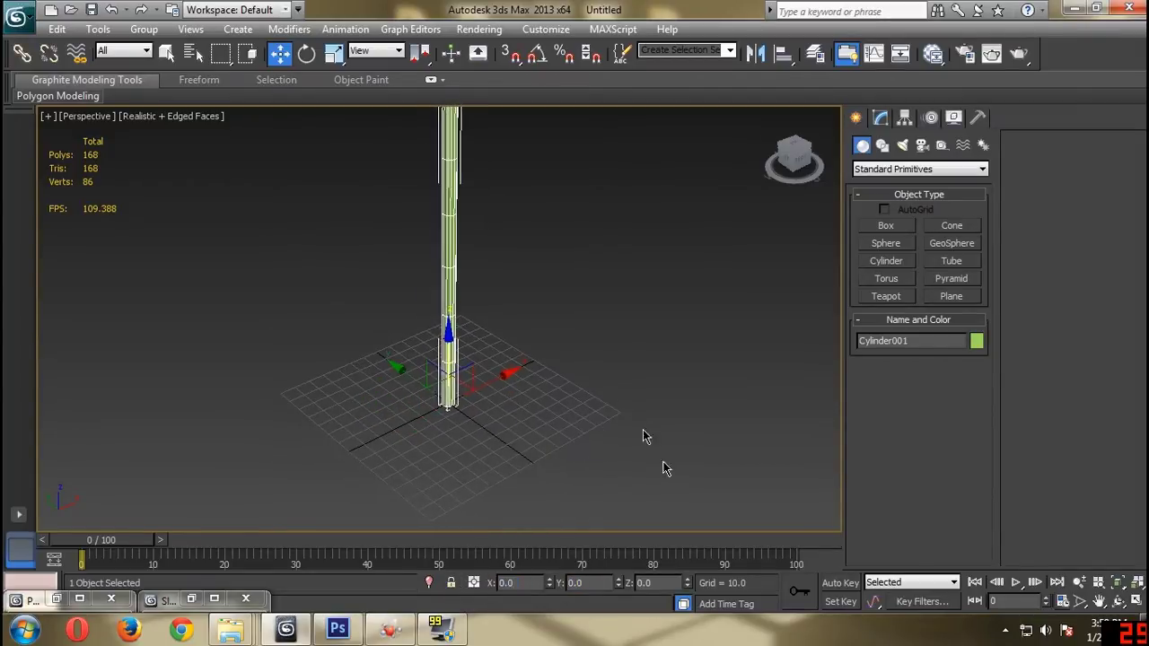
pyautogui.click(601, 285)
pyautogui.scroll(-8, 601, 321)
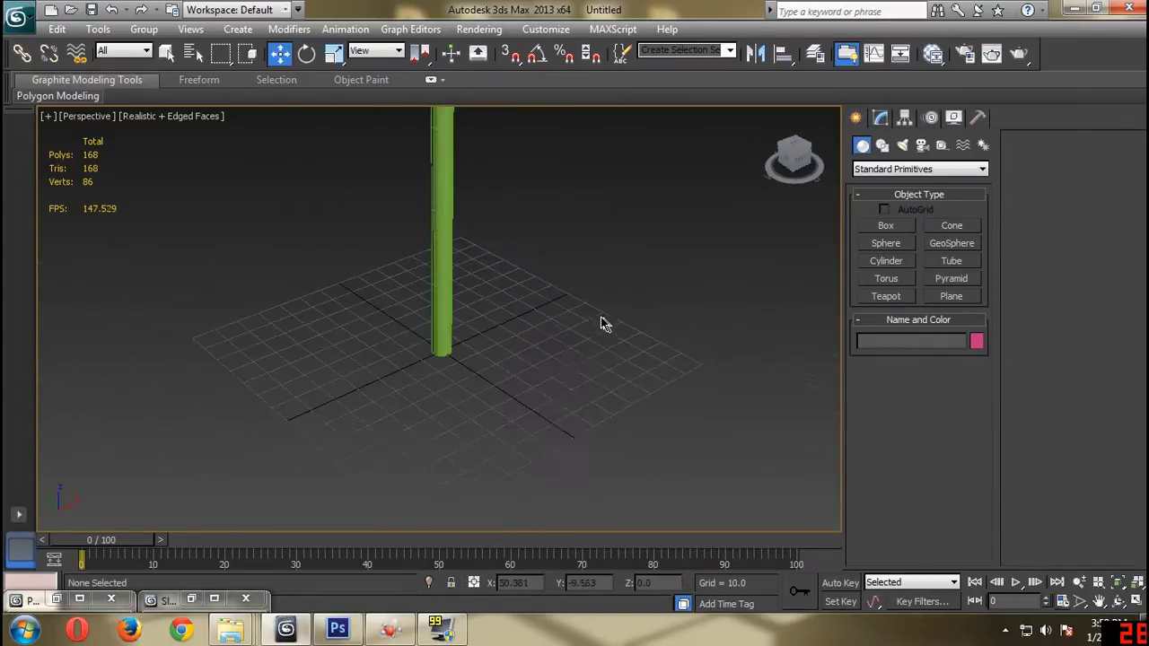
pyautogui.click(802, 163)
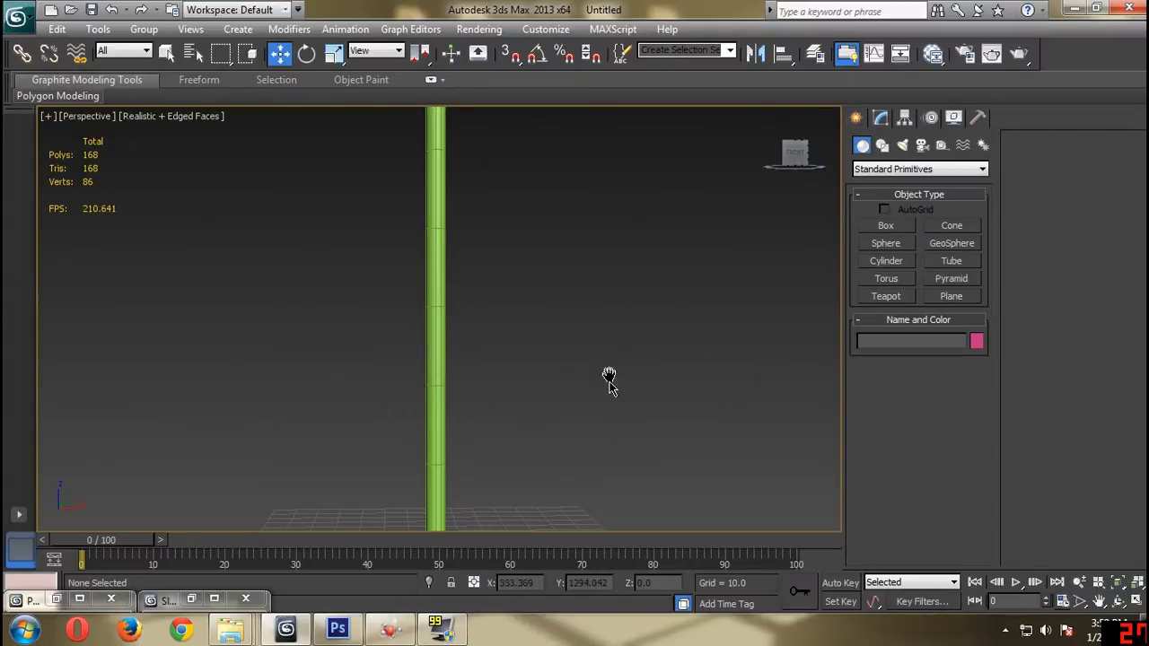
pyautogui.scroll(-4, 508, 332)
pyautogui.scroll(4, 500, 347)
pyautogui.click(466, 334)
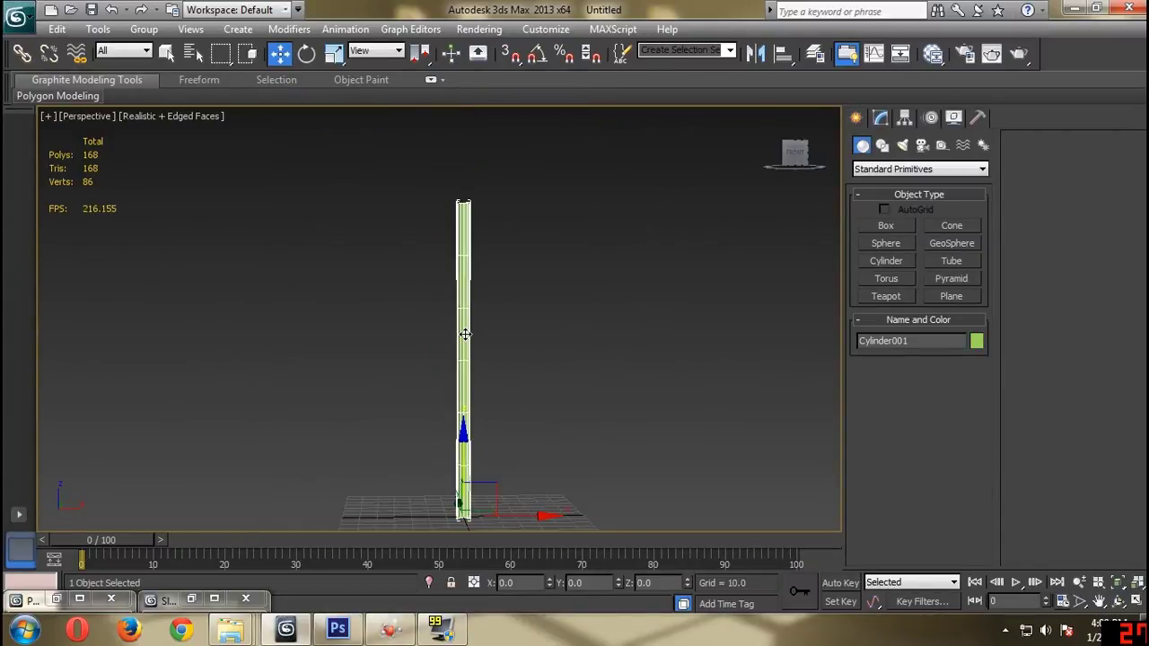
# Assign the Bark material to the trunk cylinder in the Slate Material Editor and close the editor.
pyautogui.press('m')
pyautogui.moveTo(362, 237); pyautogui.dragTo(341, 509, button='middle')
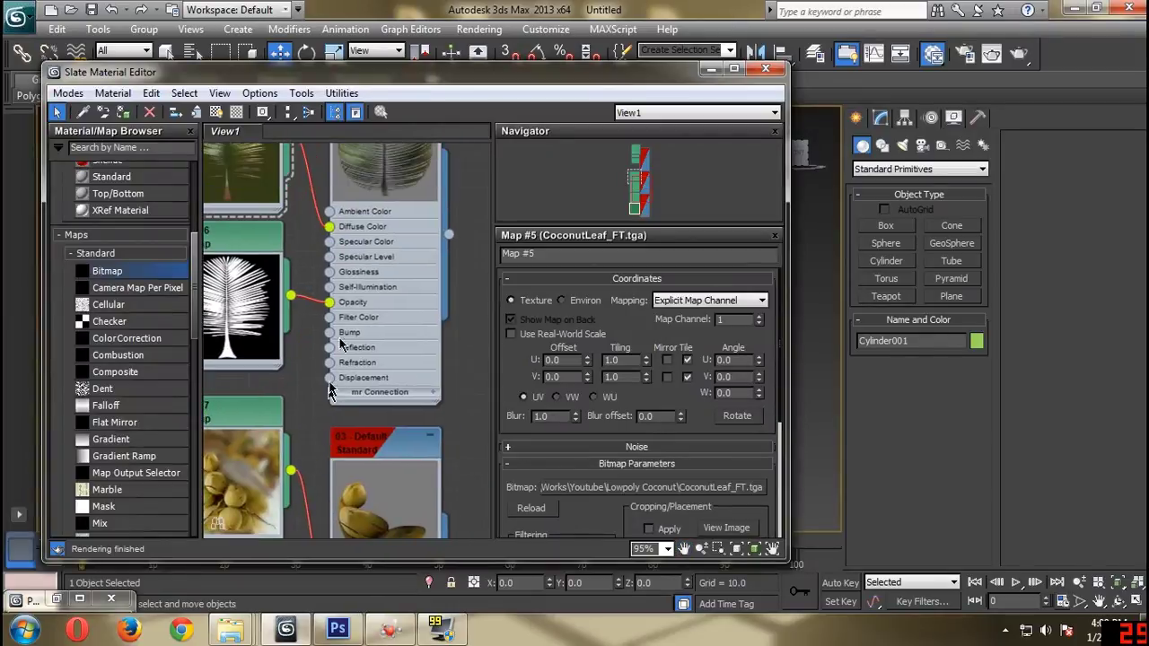
pyautogui.moveTo(370, 257); pyautogui.dragTo(349, 418, button='middle')
pyautogui.moveTo(384, 215)
pyautogui.mouseDown(button='middle')
pyautogui.moveTo(358, 365)
pyautogui.moveTo(318, 312)
pyautogui.mouseUp(button='middle')
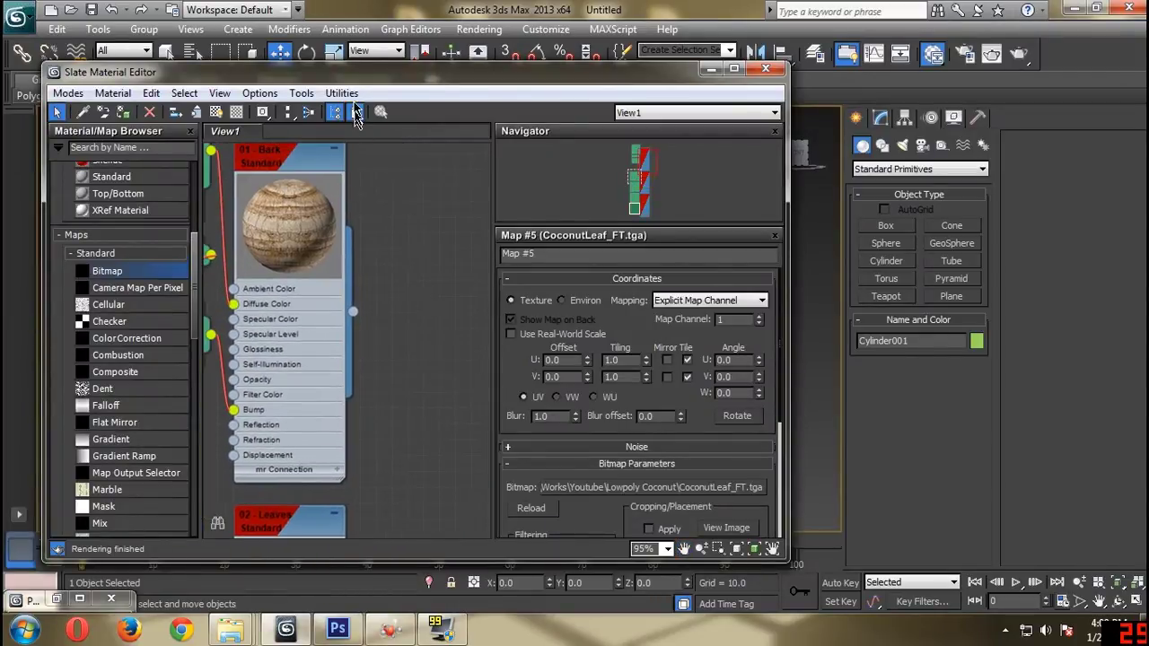
pyautogui.moveTo(250, 77); pyautogui.dragTo(153, 61)
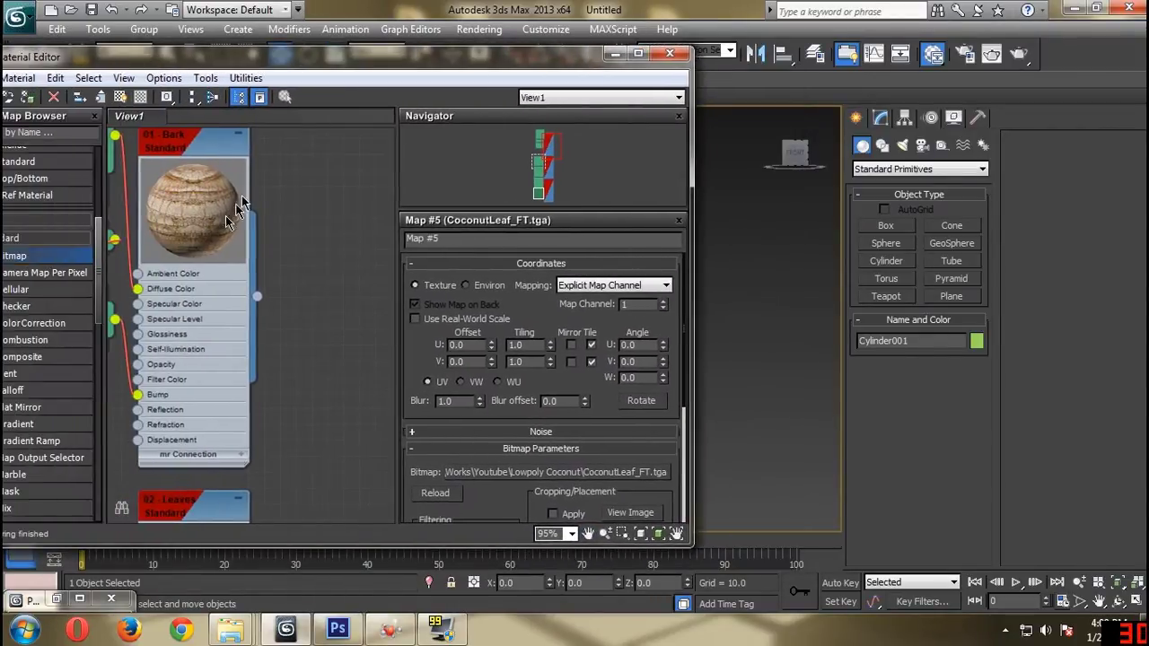
pyautogui.moveTo(242, 209); pyautogui.dragTo(346, 206, button='middle')
pyautogui.moveTo(370, 58); pyautogui.dragTo(128, 46)
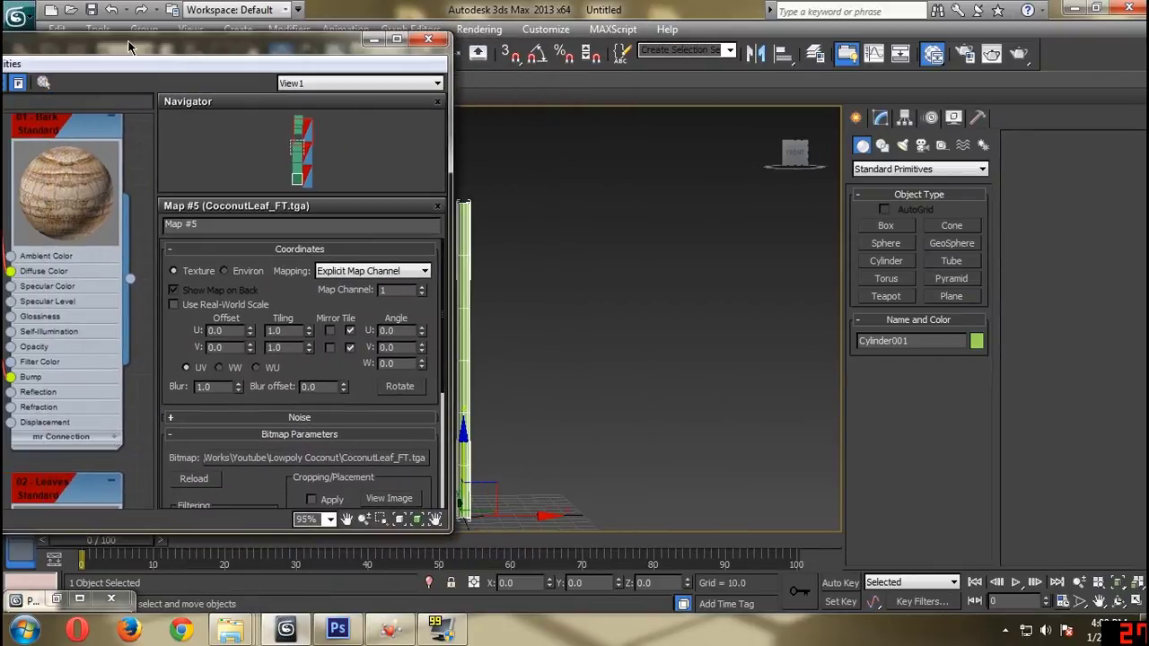
pyautogui.moveTo(555, 247); pyautogui.dragTo(593, 238, button='middle')
pyautogui.scroll(5, 516, 243)
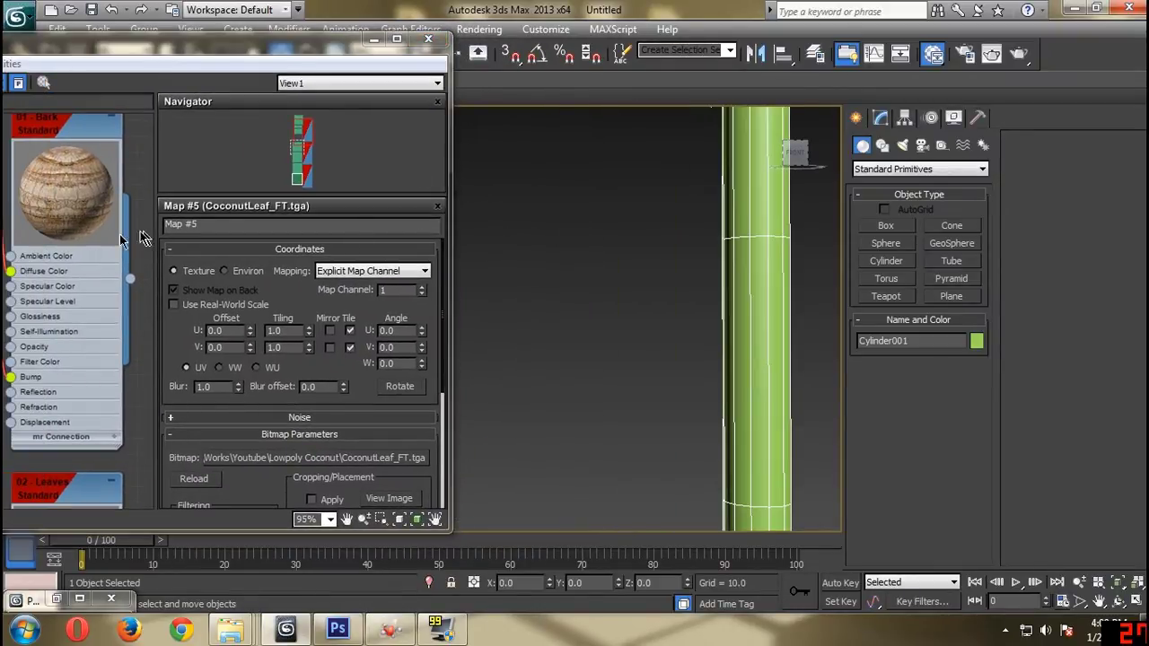
pyautogui.moveTo(130, 278); pyautogui.dragTo(749, 288)
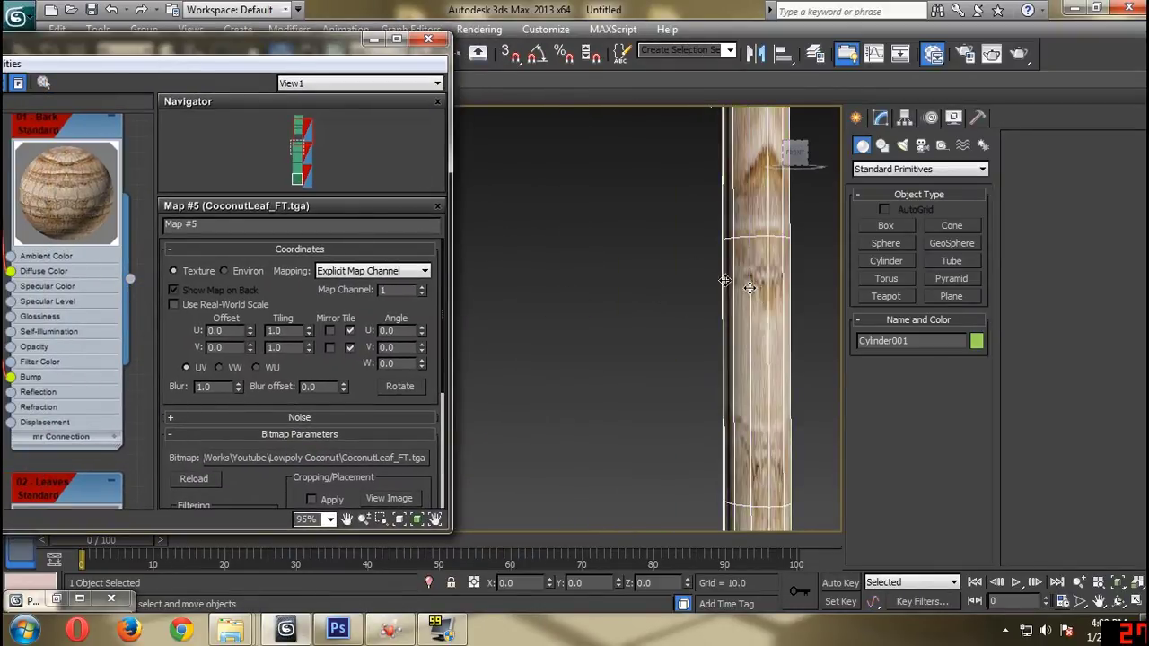
pyautogui.click(430, 40)
# Examine how the bark texture falls on the trunk's sides and top cap, and review the cylinder's parameters.
pyautogui.moveTo(666, 206); pyautogui.dragTo(436, 437, button='middle')
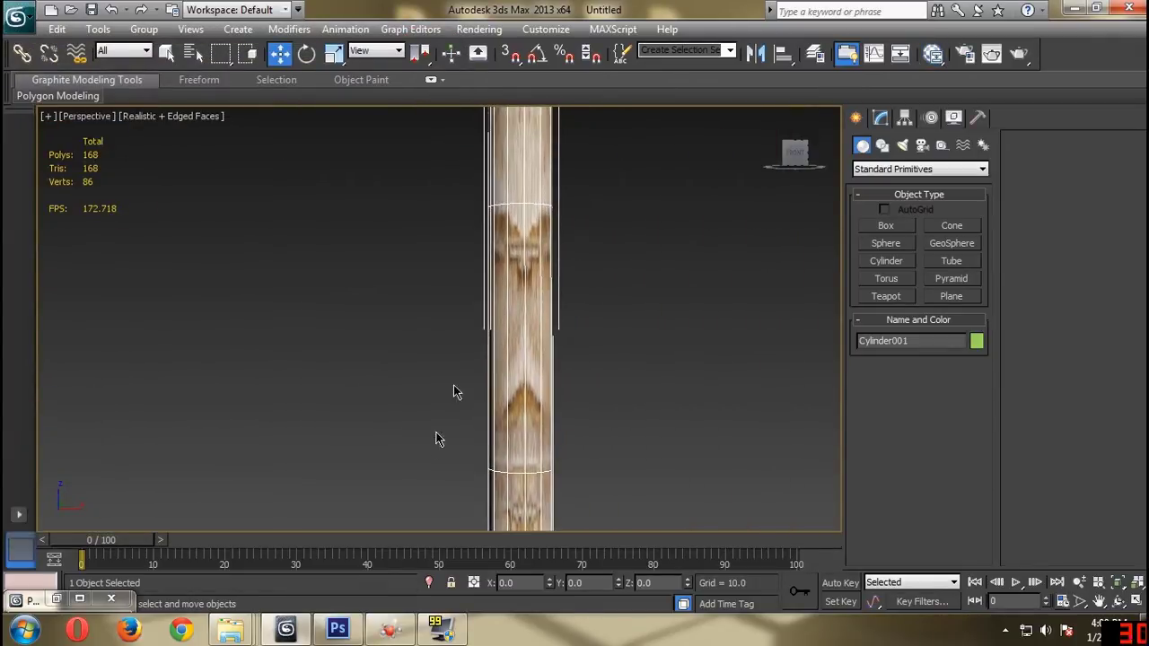
pyautogui.moveTo(490, 278); pyautogui.dragTo(470, 454, button='middle')
pyautogui.moveTo(794, 153); pyautogui.dragTo(807, 207)
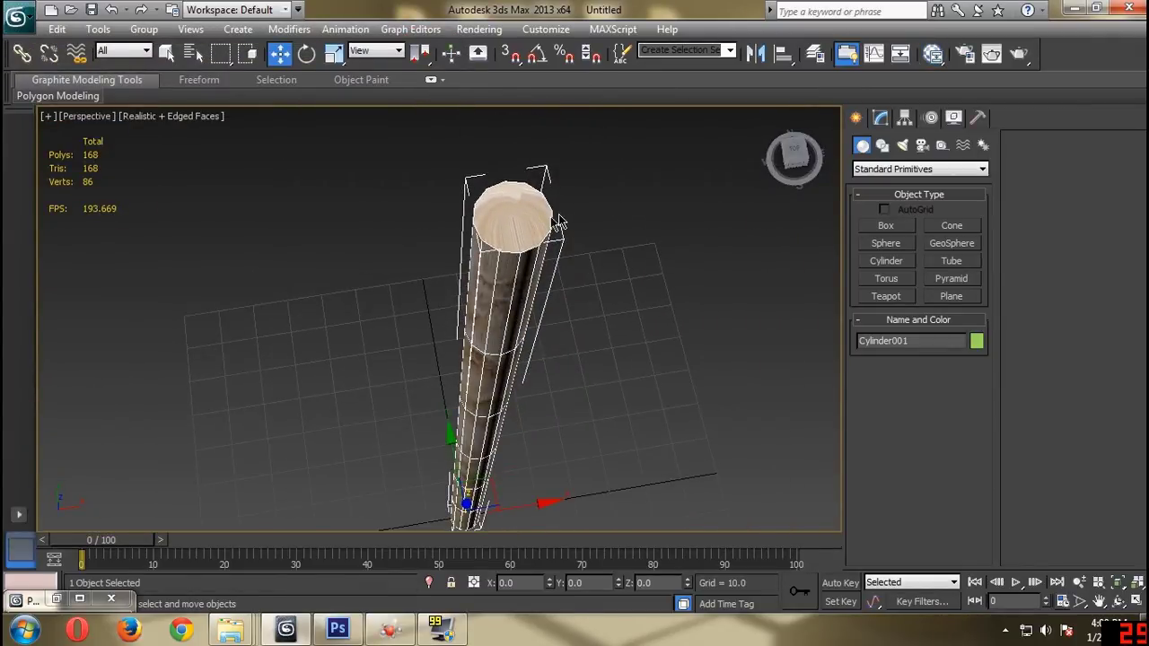
pyautogui.click(881, 117)
pyautogui.scroll(-1, 918, 378)
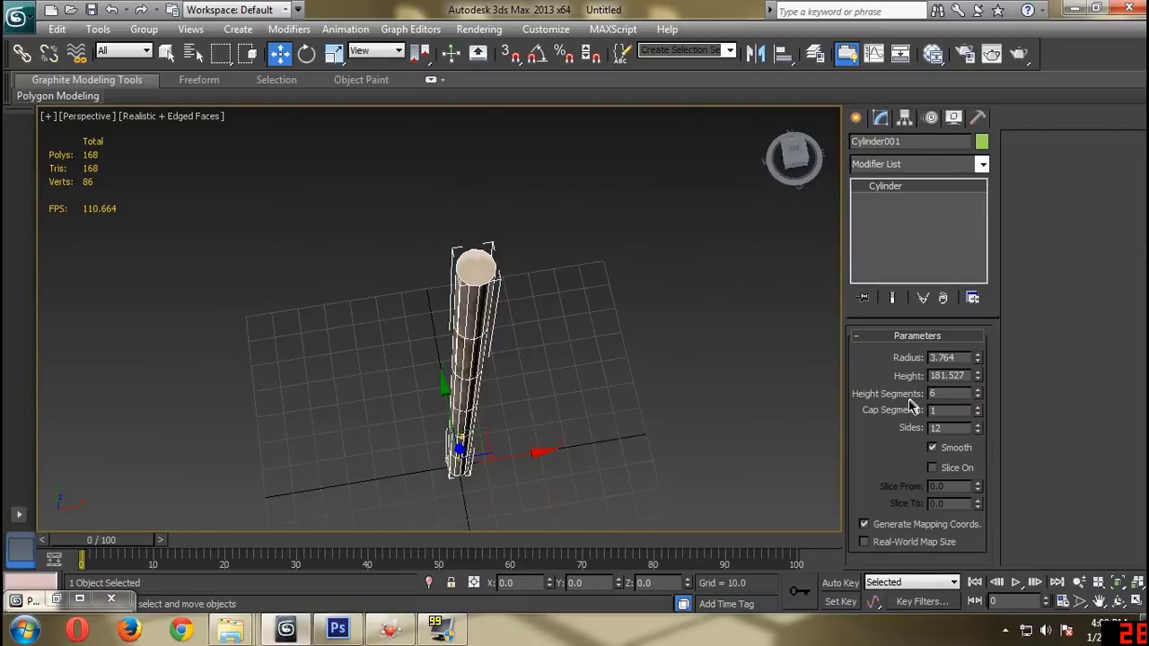
pyautogui.scroll(1, 821, 395)
pyautogui.moveTo(776, 391); pyautogui.dragTo(754, 356, button='middle')
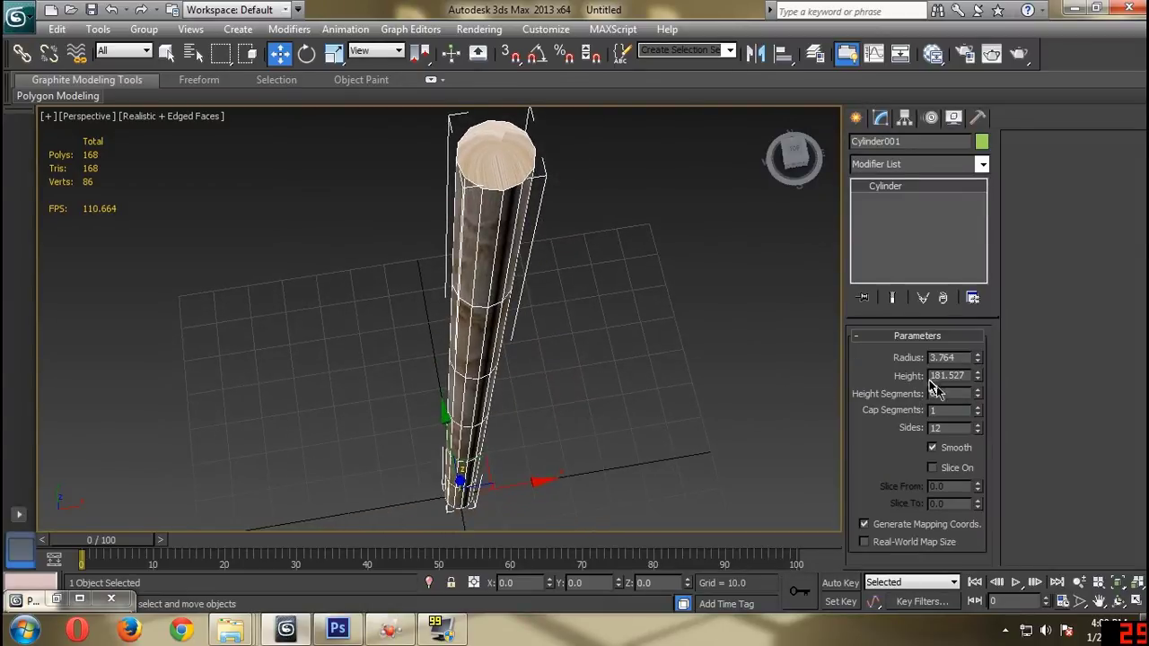
pyautogui.moveTo(799, 170)
pyautogui.mouseDown()
pyautogui.moveTo(798, 138)
pyautogui.moveTo(794, 167)
pyautogui.mouseUp()
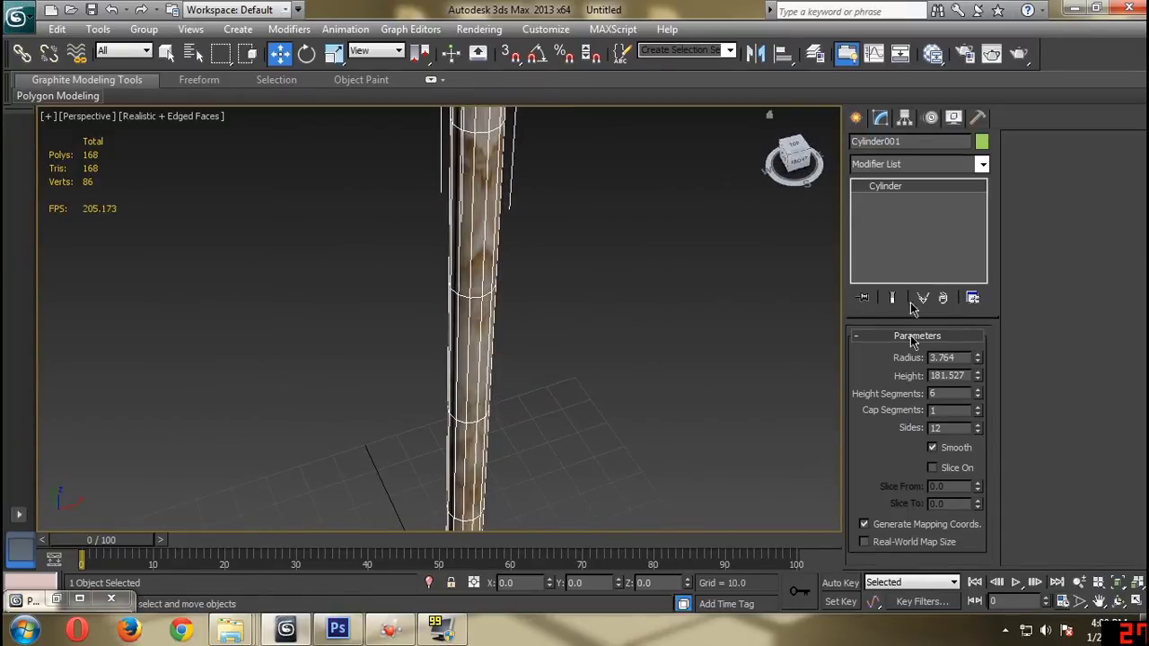
pyautogui.moveTo(477, 298); pyautogui.dragTo(680, 327, button='middle')
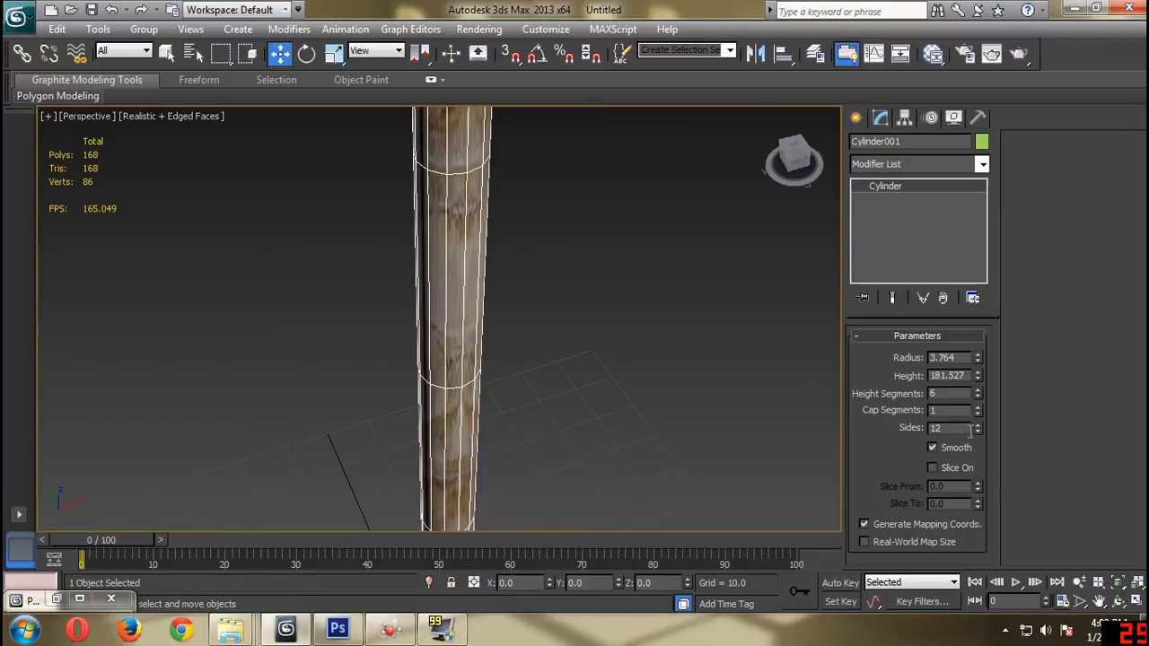
# Convert the trunk cylinder to an editable poly.
pyautogui.moveTo(52, 100)
pyautogui.keyDown('alt'); pyautogui.moveTo(426, 198); pyautogui.dragTo(580, 248, button='middle'); pyautogui.keyUp('alt')
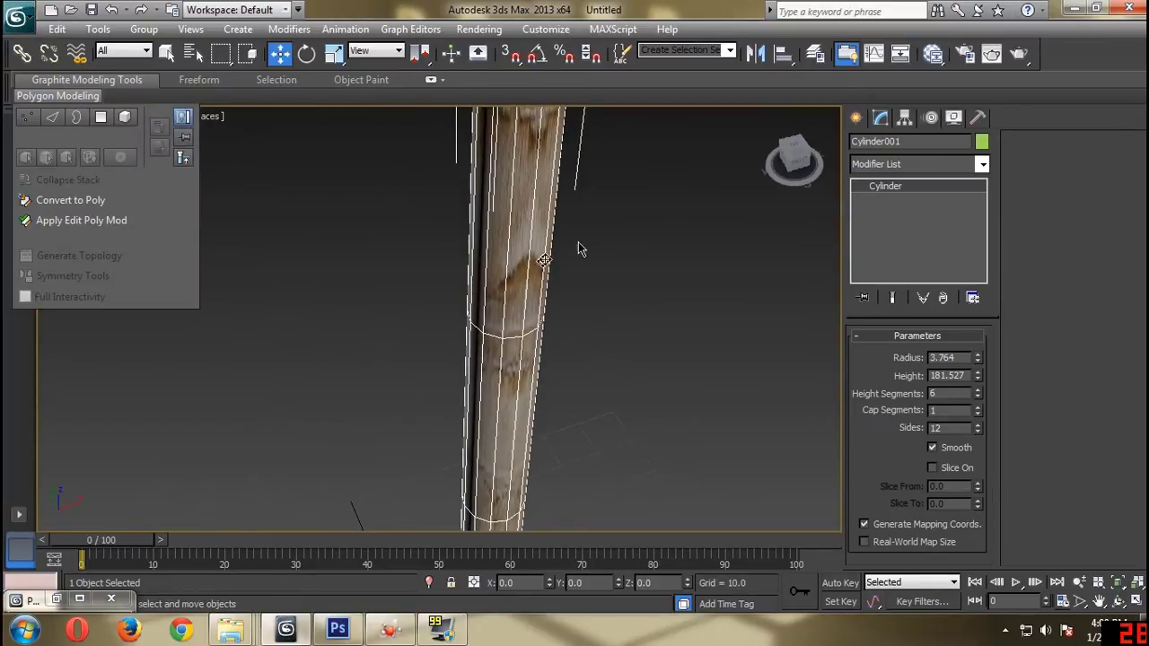
pyautogui.click(908, 165)
pyautogui.click(85, 96)
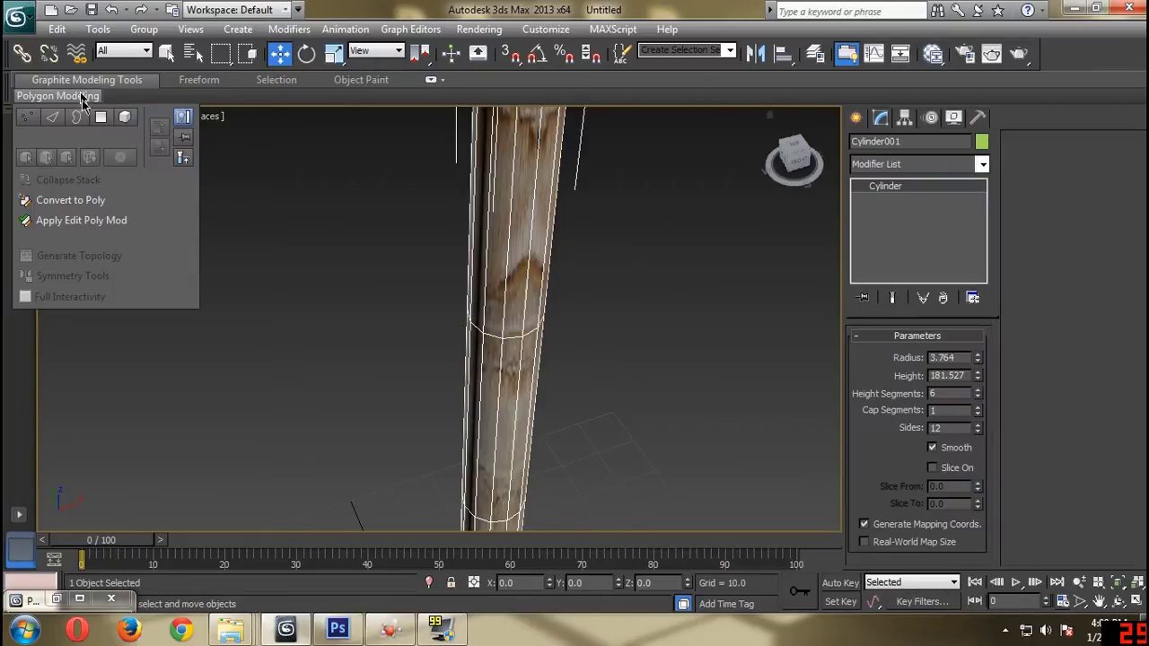
pyautogui.click(85, 202)
# Add an Unwrap UVW modifier to the trunk.
pyautogui.click(907, 165)
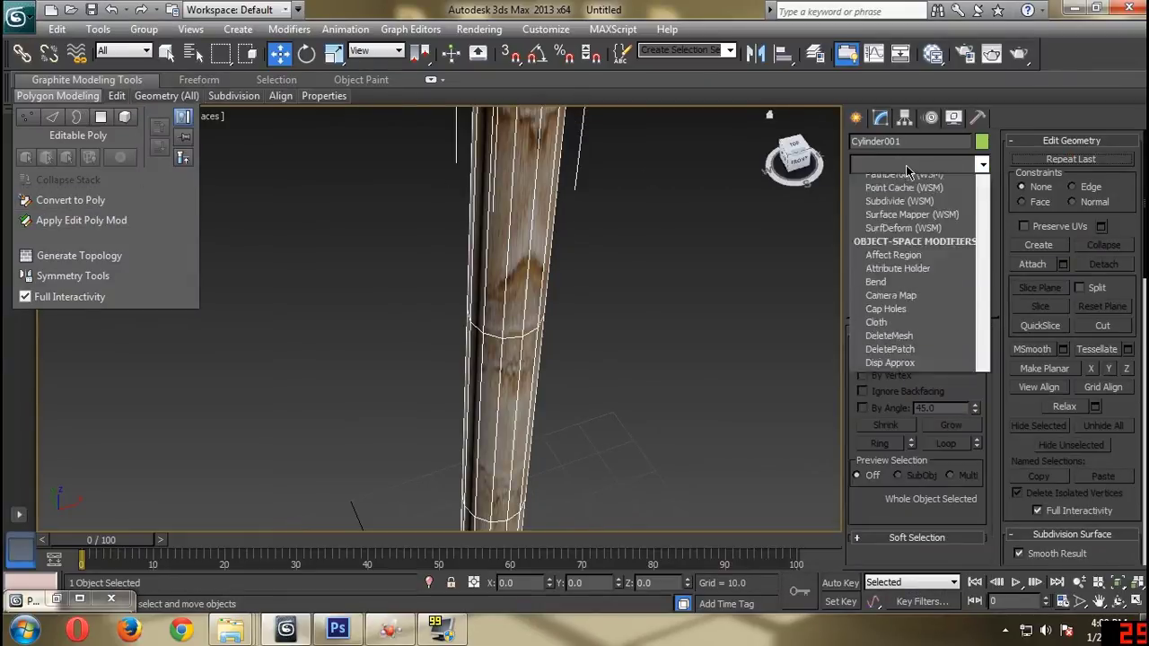
pyautogui.click(907, 172)
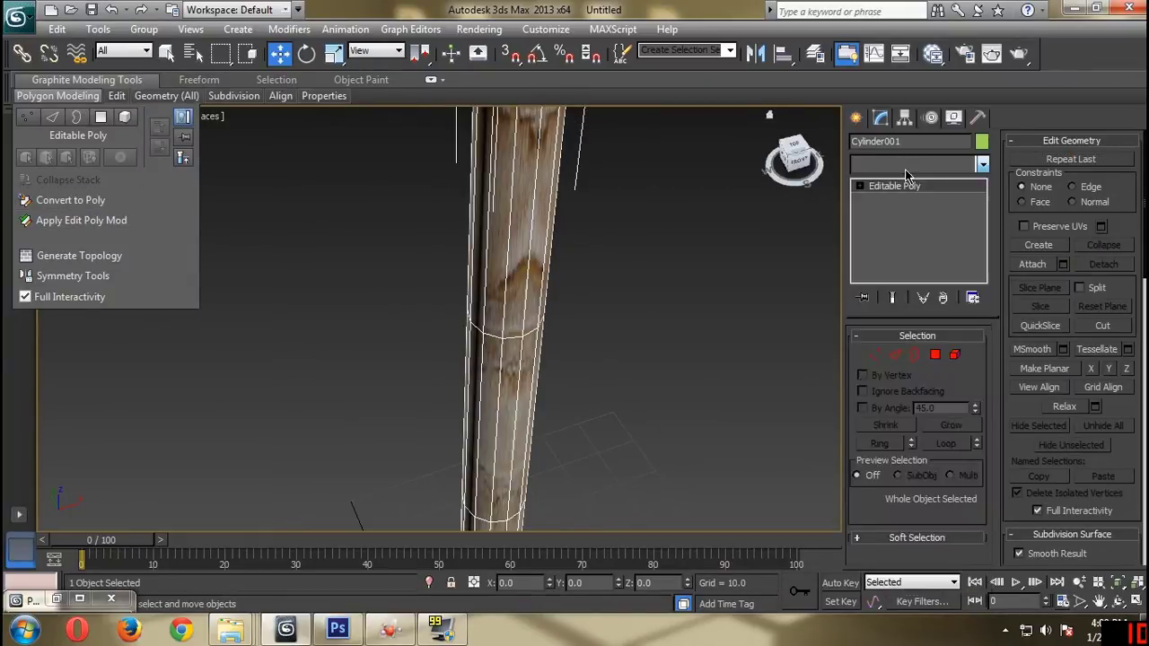
pyautogui.click(907, 172)
pyautogui.click(906, 172)
pyautogui.scroll(4, 440, 326)
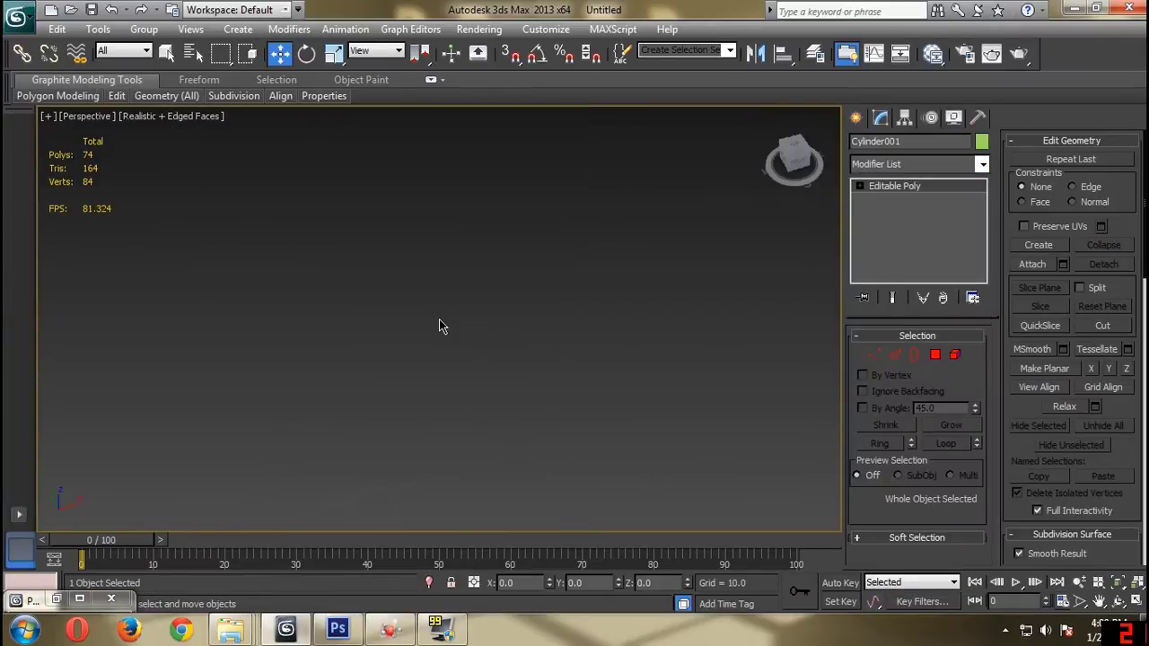
pyautogui.moveTo(152, 508); pyautogui.dragTo(334, 345, button='middle')
pyautogui.scroll(-5, 327, 366)
pyautogui.scroll(5, 333, 346)
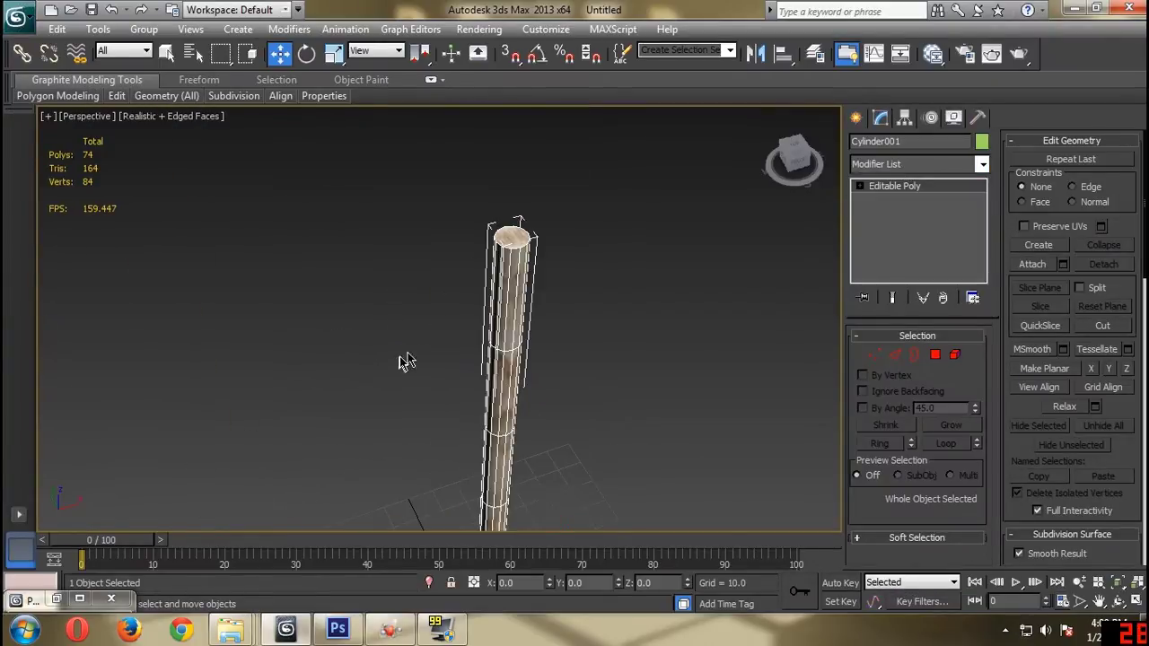
pyautogui.click(901, 171)
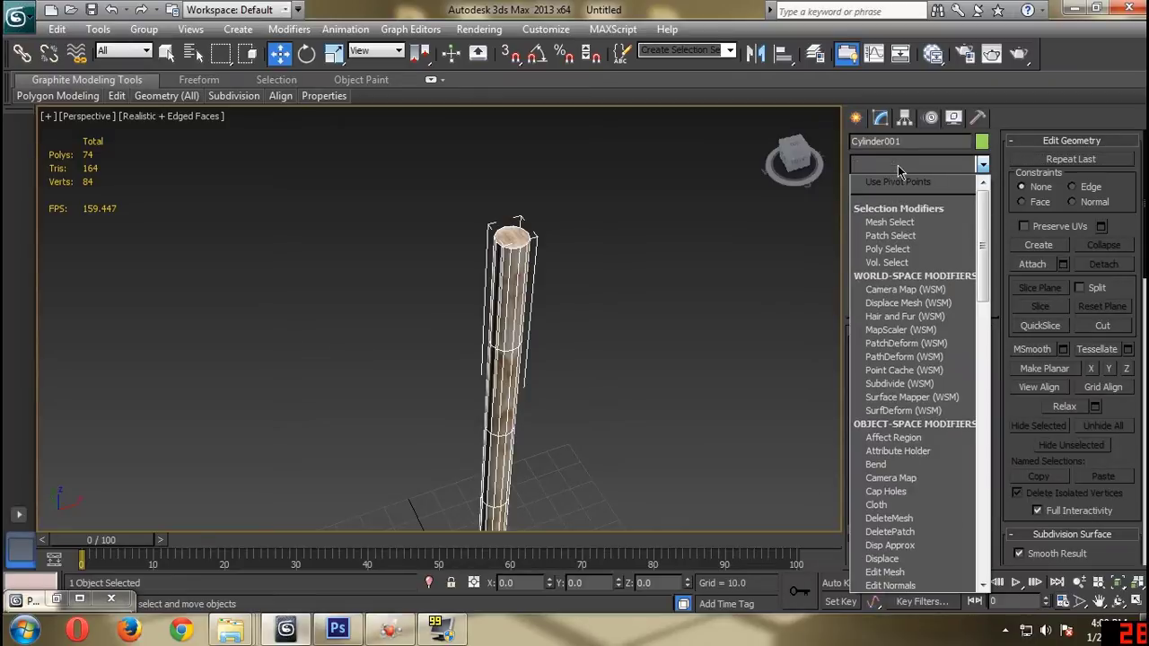
pyautogui.press('u')
pyautogui.click(905, 450)
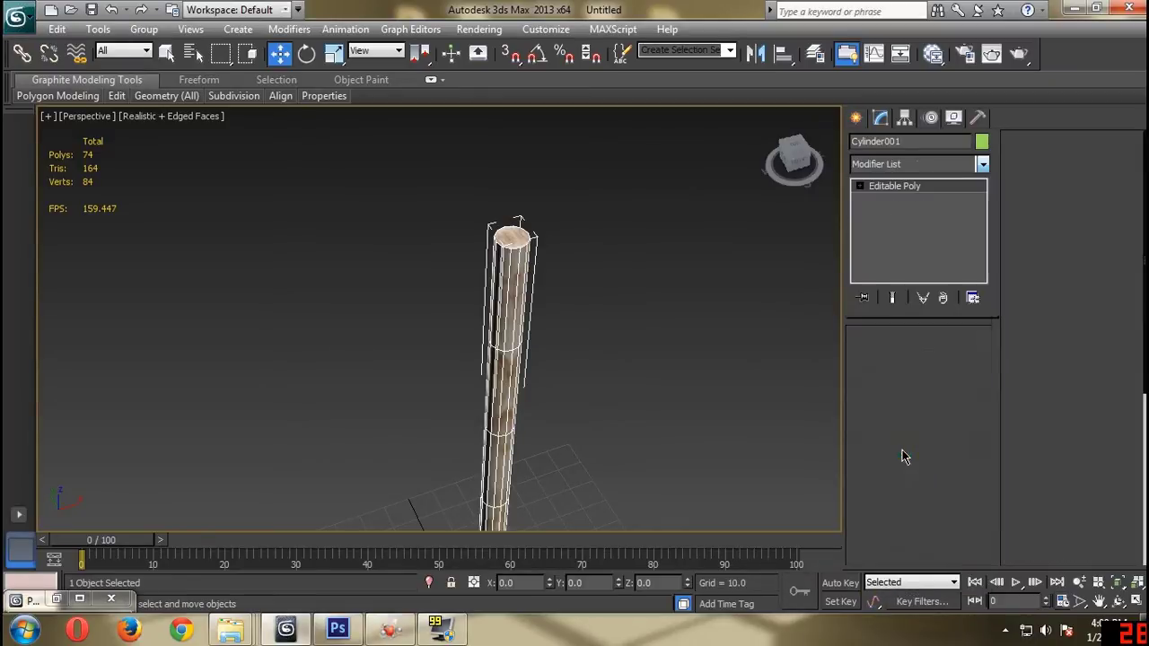
# Select all side polygons along the trunk's full height and around it in the Unwrap UVW modifier, leaving the caps unselected.
pyautogui.click(917, 361)
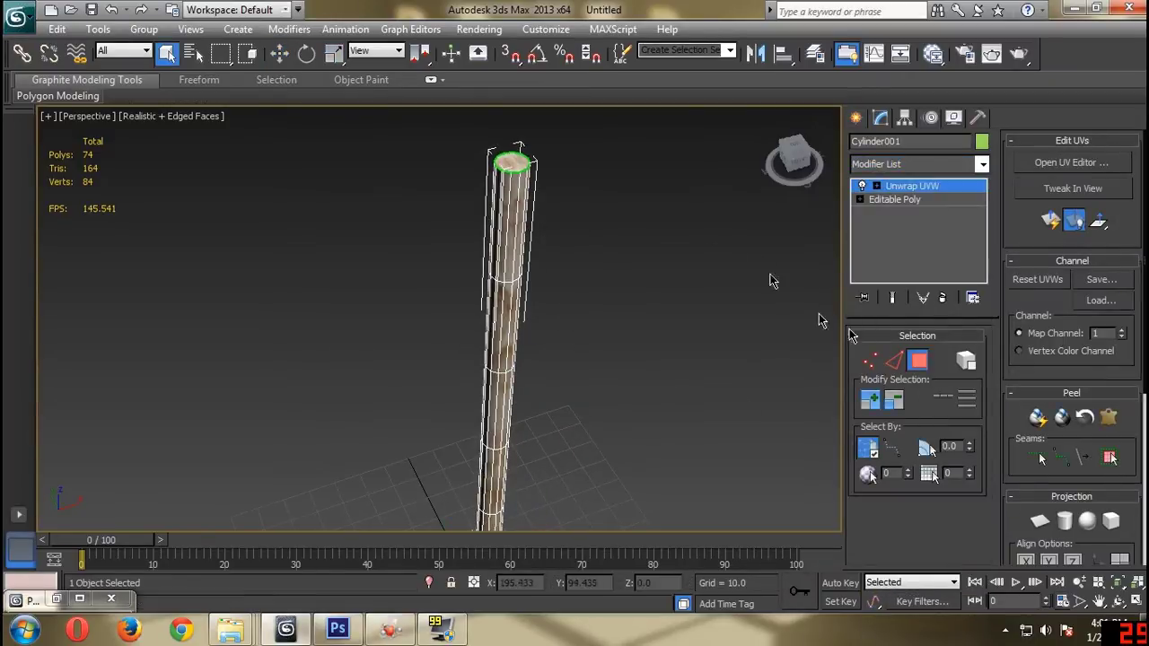
pyautogui.click(794, 160)
pyautogui.scroll(-5, 562, 218)
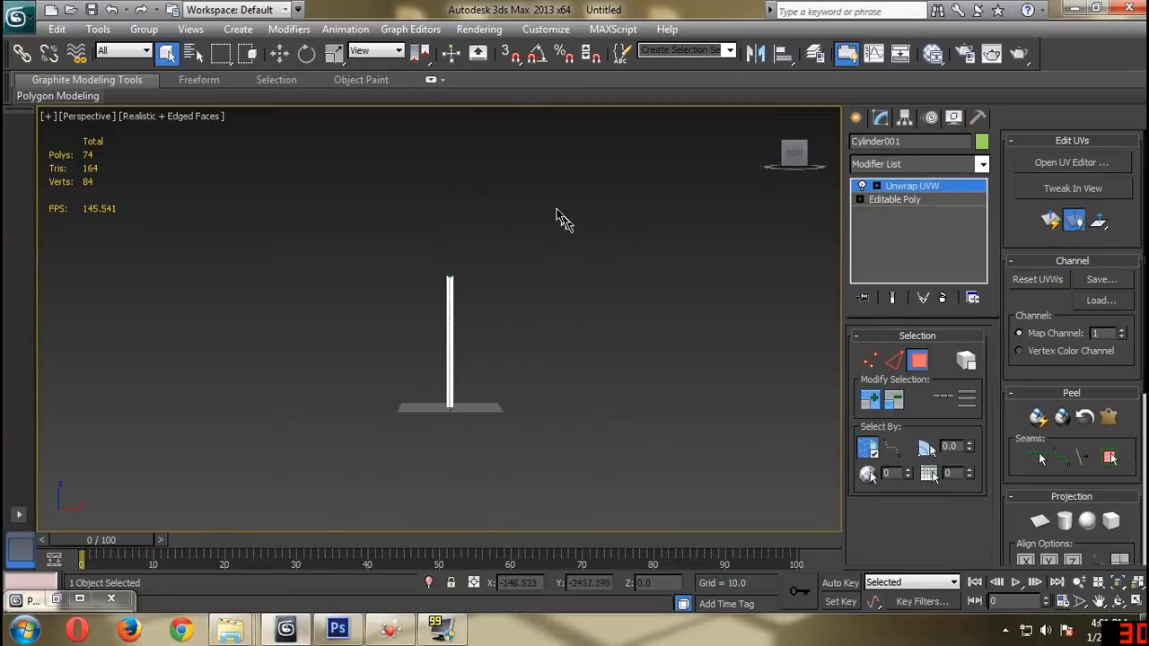
pyautogui.moveTo(551, 205); pyautogui.dragTo(364, 436)
pyautogui.scroll(5, 523, 354)
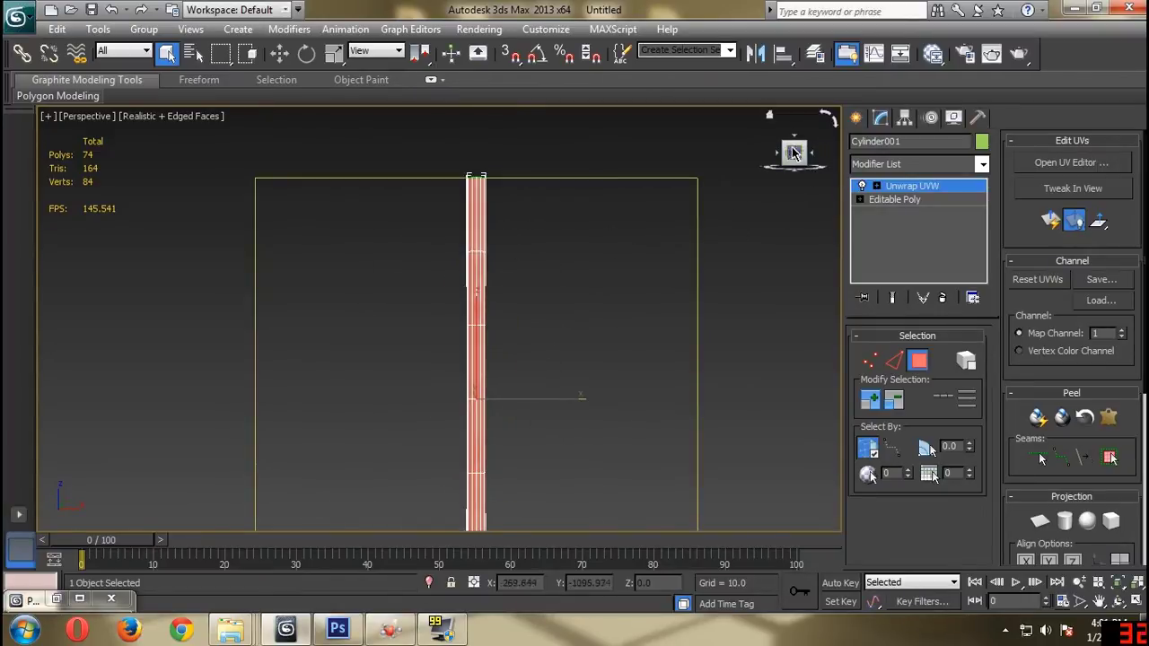
pyautogui.moveTo(792, 148); pyautogui.dragTo(547, 207)
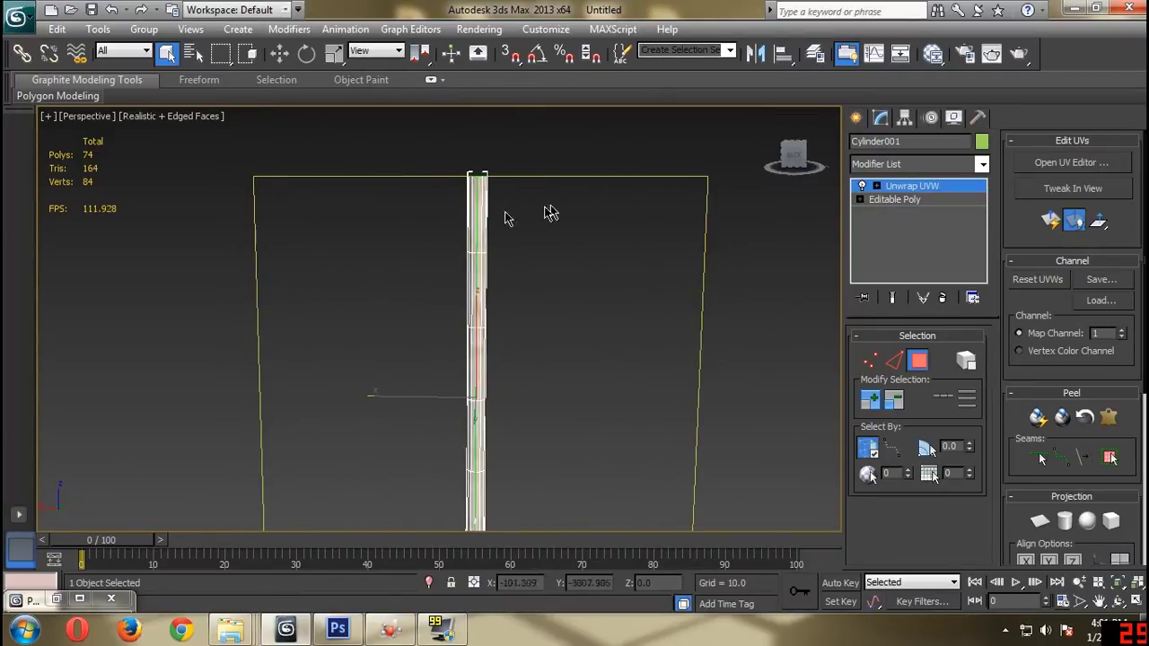
pyautogui.moveTo(404, 200); pyautogui.dragTo(584, 627)
pyautogui.moveTo(542, 438); pyautogui.dragTo(556, 206, button='middle')
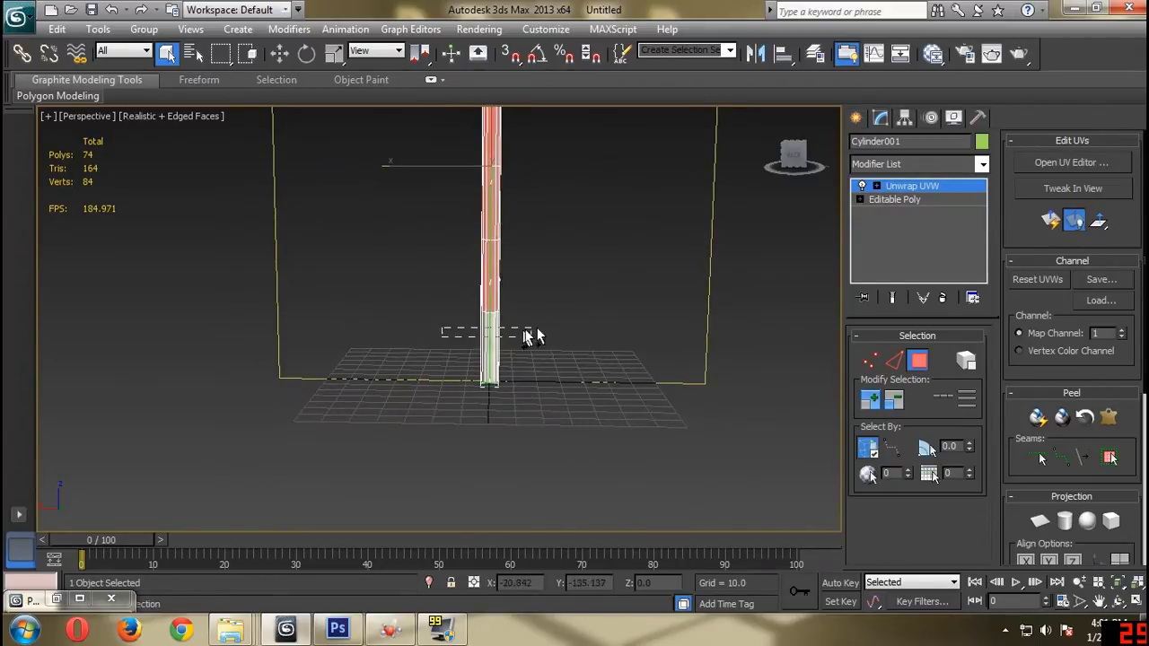
pyautogui.keyDown('alt'); pyautogui.moveTo(536, 337); pyautogui.dragTo(601, 310, button='middle'); pyautogui.keyUp('alt')
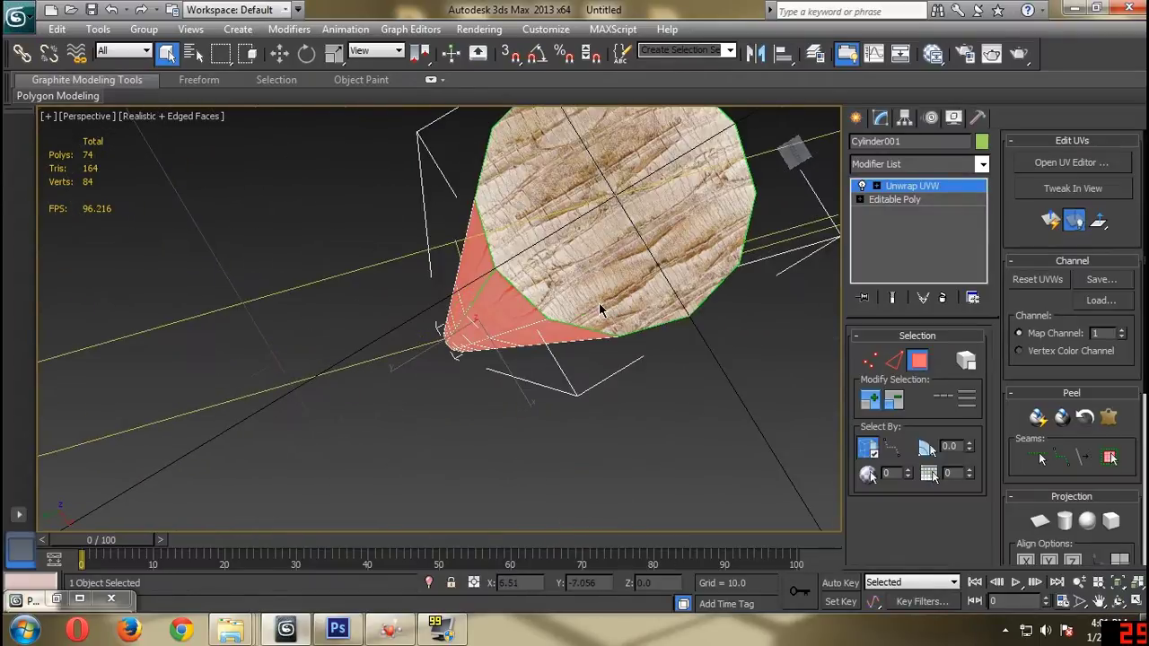
# Open the UV editor and move the selected side UVs out of the texture square, beside the circular cap UVs.
pyautogui.click(1072, 163)
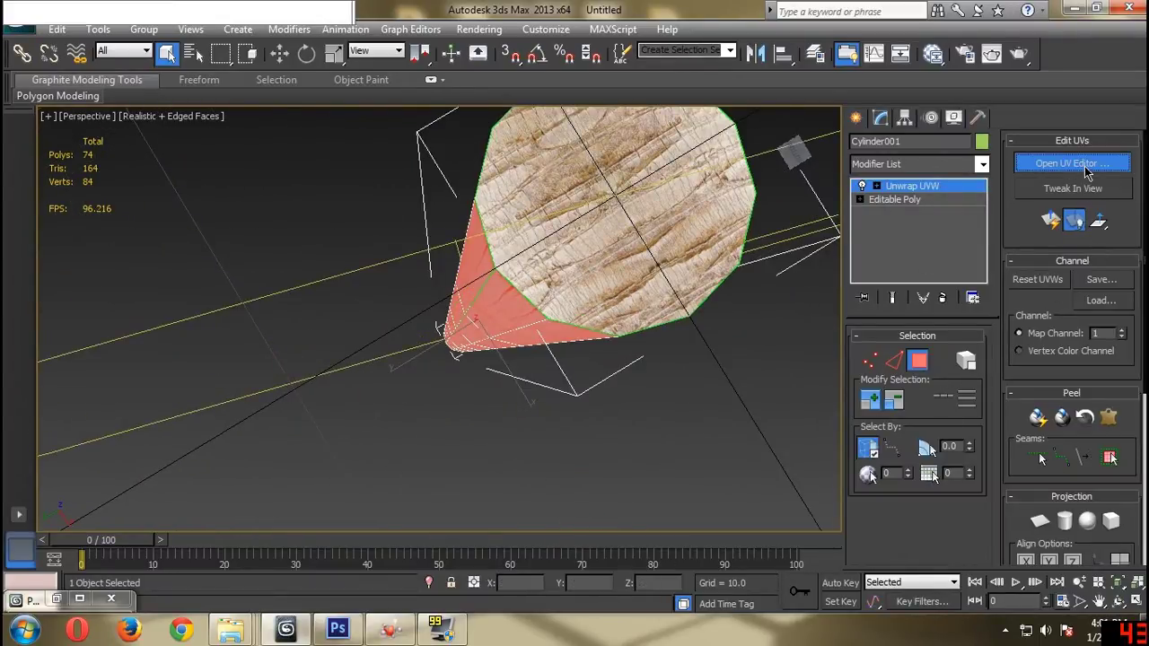
pyautogui.scroll(-2, 351, 265)
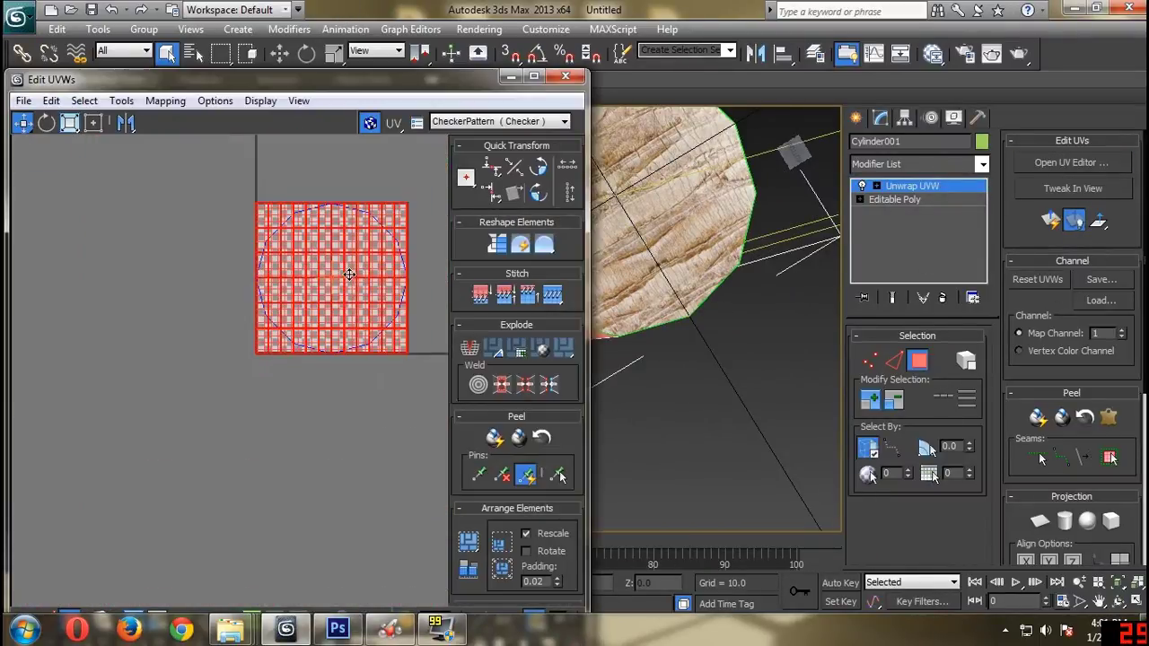
pyautogui.moveTo(351, 267); pyautogui.dragTo(199, 279)
# Stretch the trunk's side UVs downward with Freeform mode to about twelve times the texture square's height, then deselect them.
pyautogui.scroll(3, 794, 162)
pyautogui.scroll(3, 794, 161)
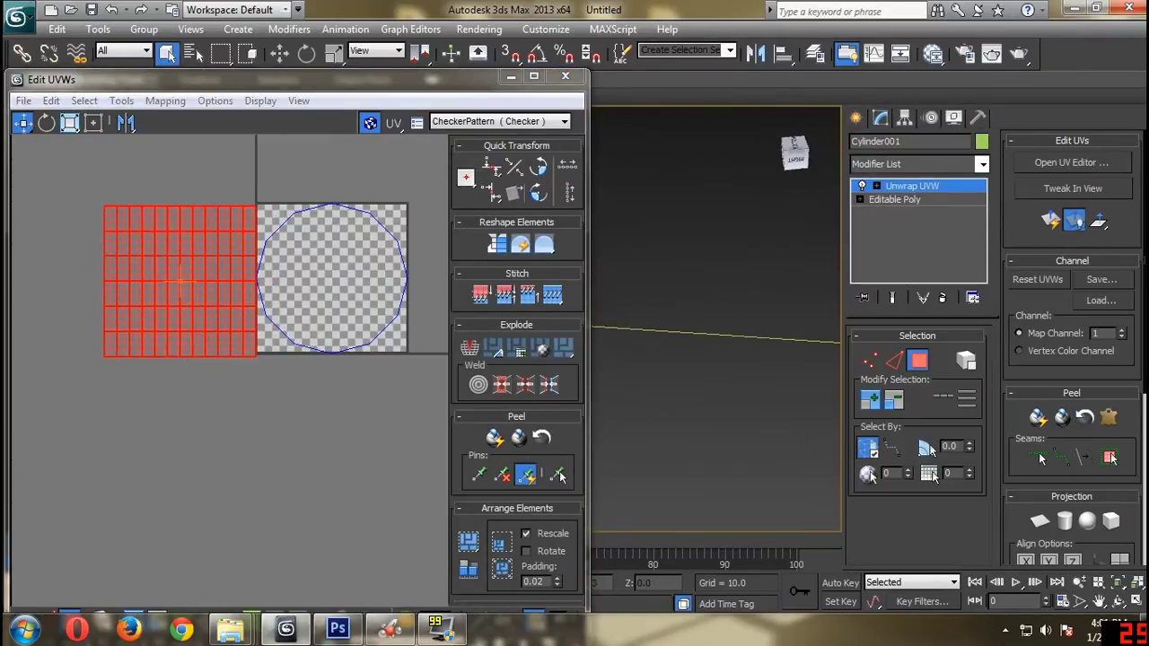
pyautogui.click(797, 166)
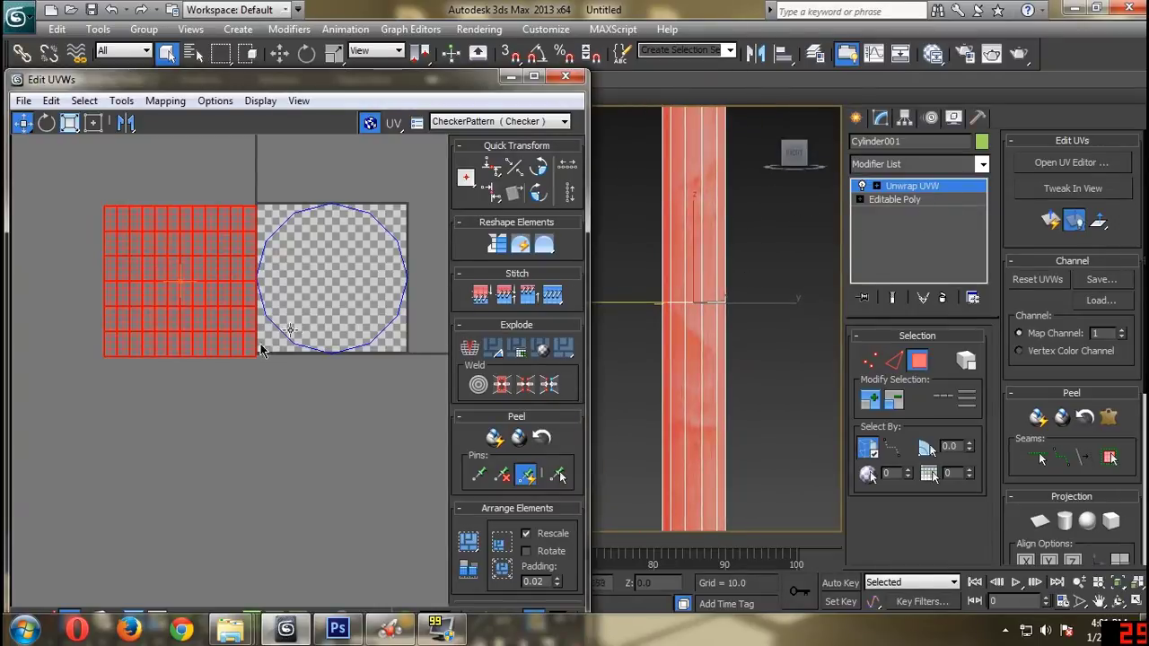
pyautogui.click(93, 122)
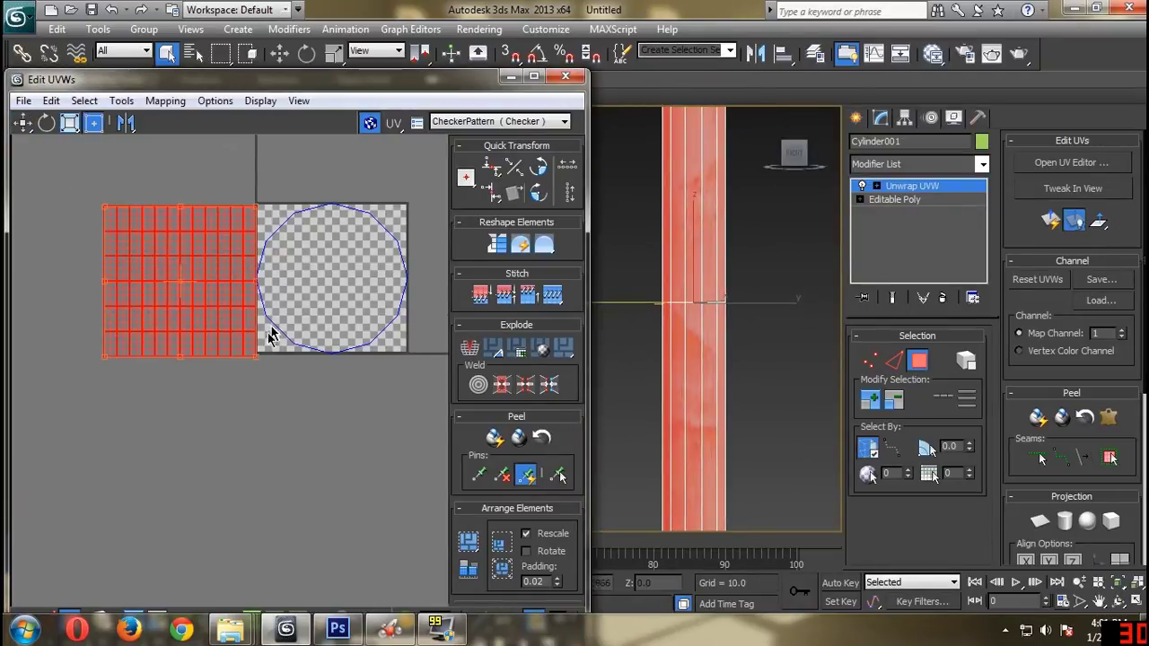
pyautogui.moveTo(256, 351); pyautogui.dragTo(282, 500)
pyautogui.scroll(-8, 286, 485)
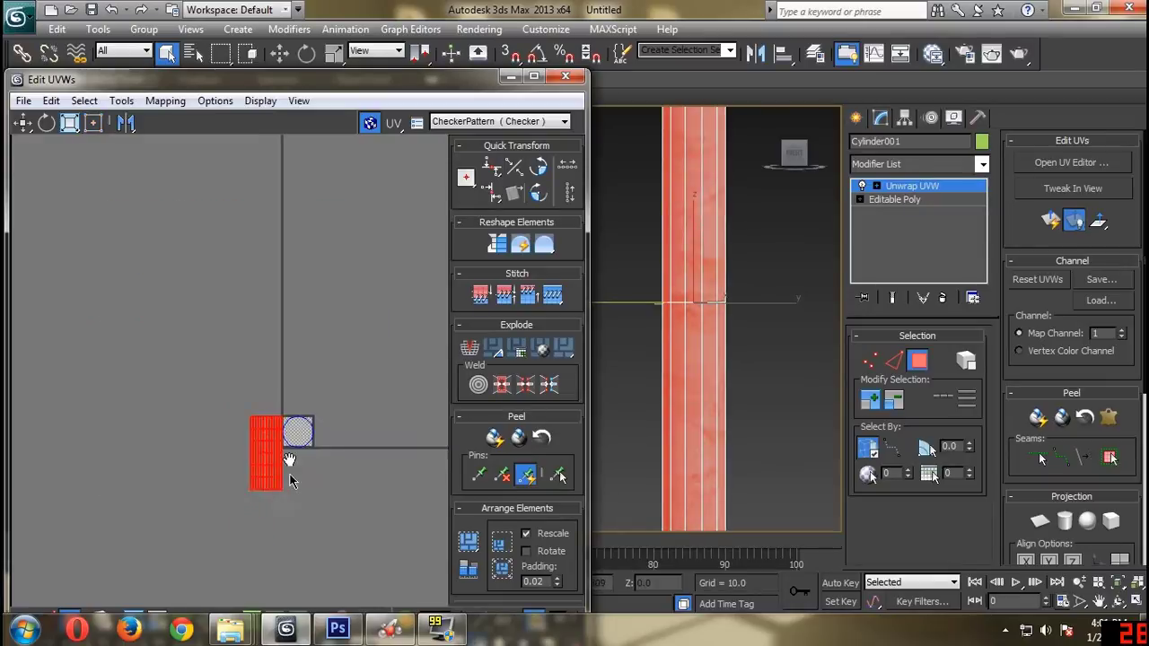
pyautogui.moveTo(290, 467); pyautogui.dragTo(279, 256, button='middle')
pyautogui.moveTo(271, 308); pyautogui.dragTo(270, 502)
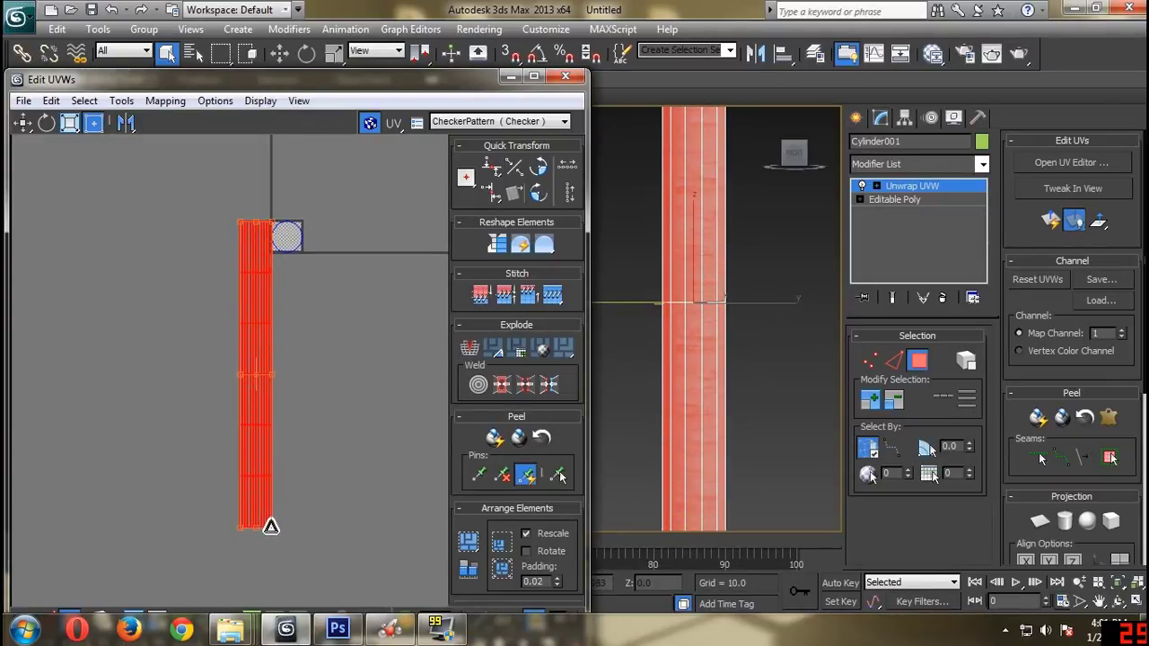
pyautogui.moveTo(270, 550); pyautogui.dragTo(271, 599)
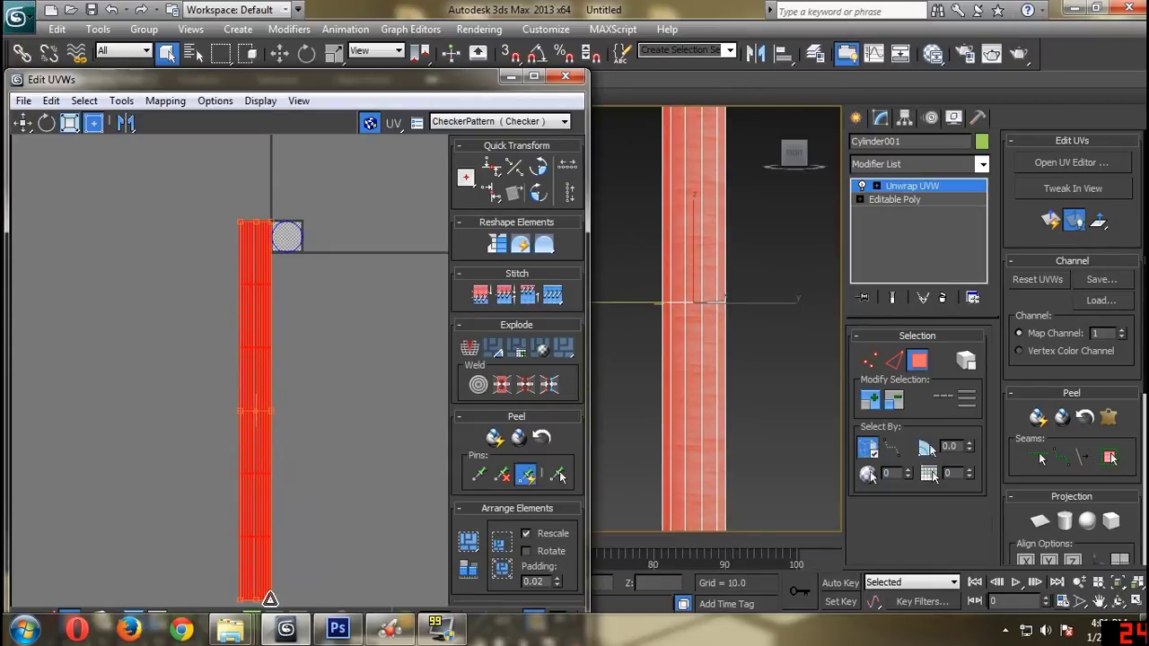
pyautogui.click(729, 406)
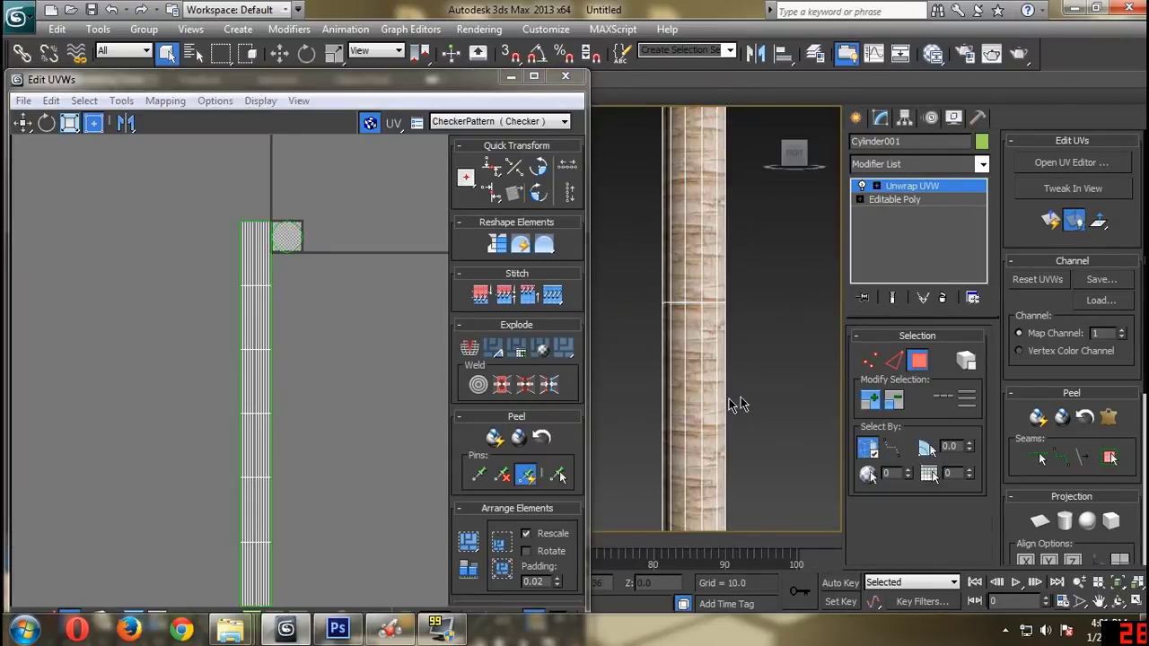
# Examine the bark texture's scale on the trunk and compare it with the stretched side UVs in the UV editor.
pyautogui.scroll(3, 768, 391)
pyautogui.moveTo(774, 380); pyautogui.dragTo(688, 375, button='middle')
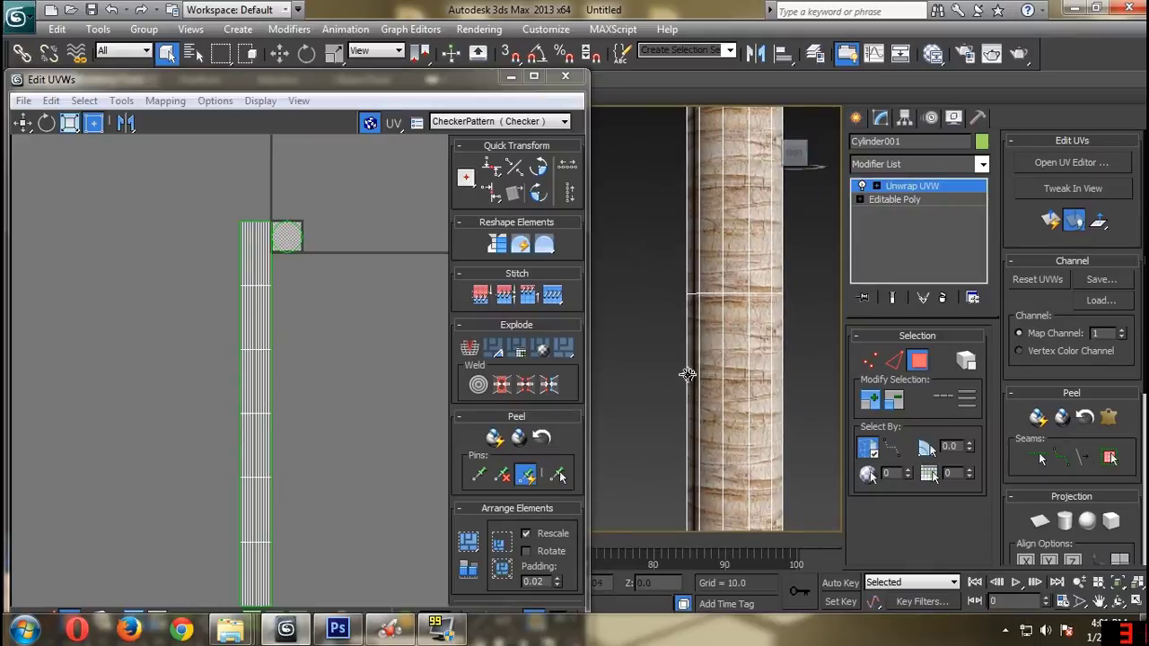
pyautogui.scroll(2, 191, 255)
pyautogui.scroll(2, 261, 235)
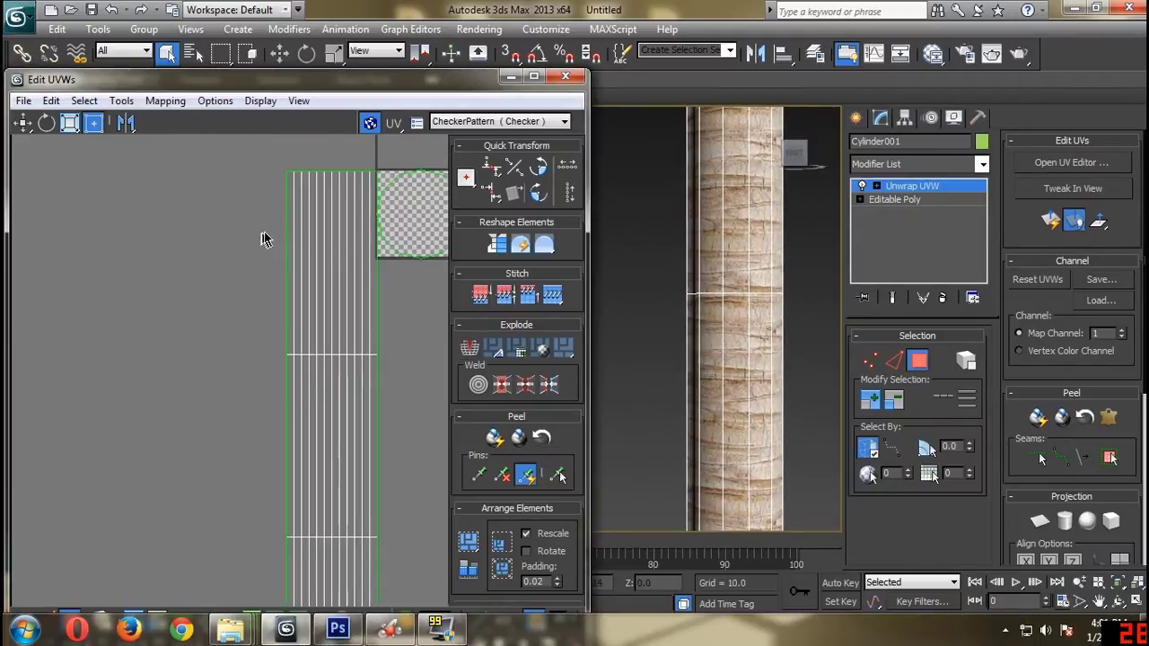
pyautogui.moveTo(262, 235); pyautogui.dragTo(141, 313, button='middle')
pyautogui.scroll(1, 169, 295)
pyautogui.scroll(-3, 107, 242)
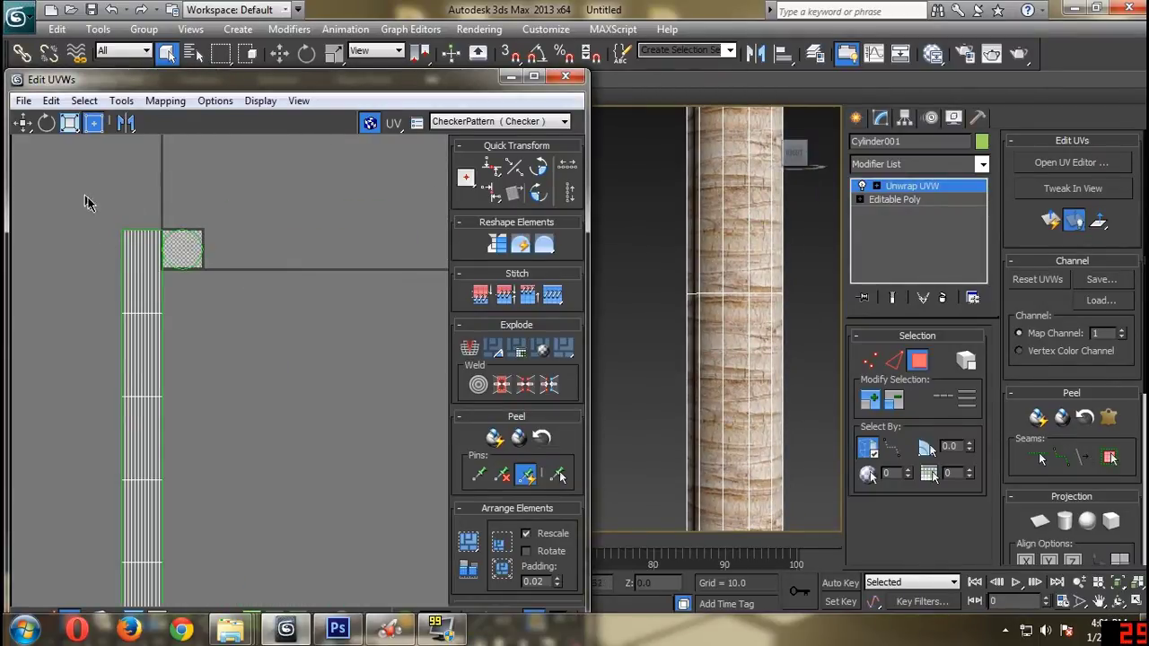
pyautogui.click(544, 77)
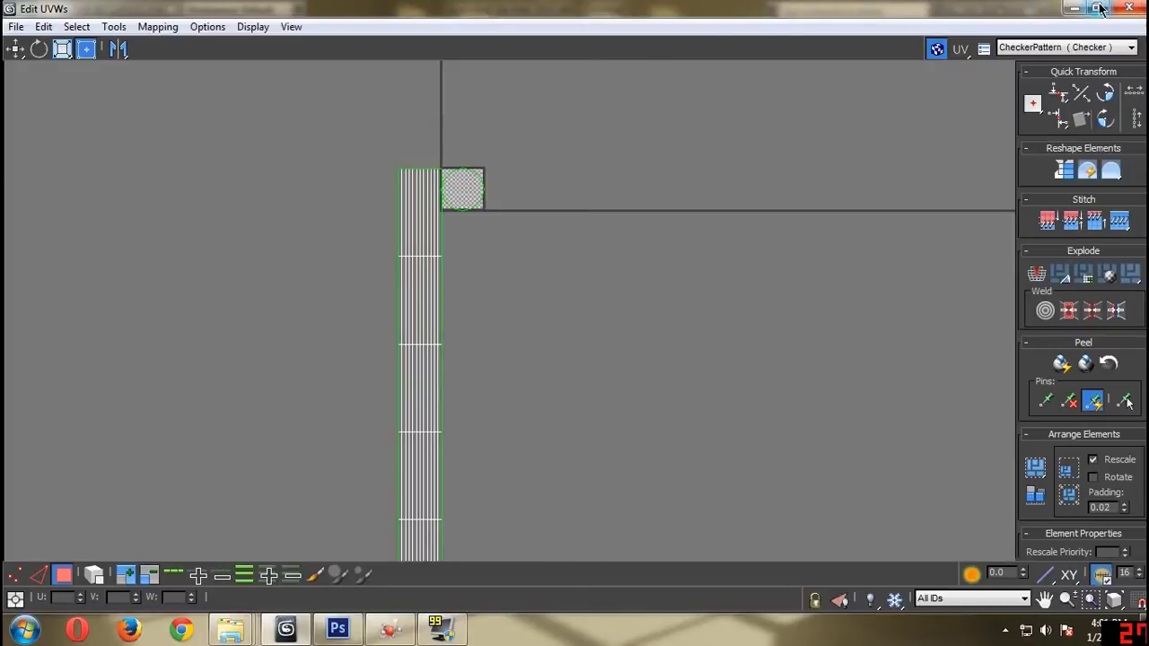
pyautogui.click(1098, 8)
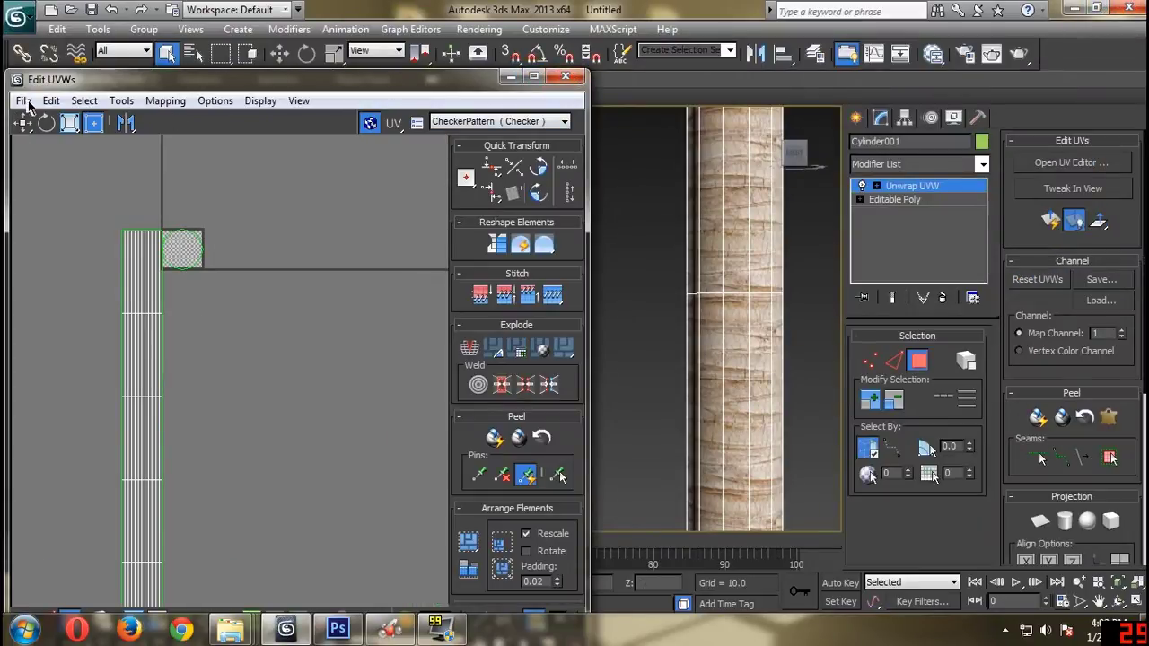
# Minimize the UV editor and convert the unwrapped trunk to an editable poly.
pyautogui.click(511, 75)
pyautogui.moveTo(51, 95)
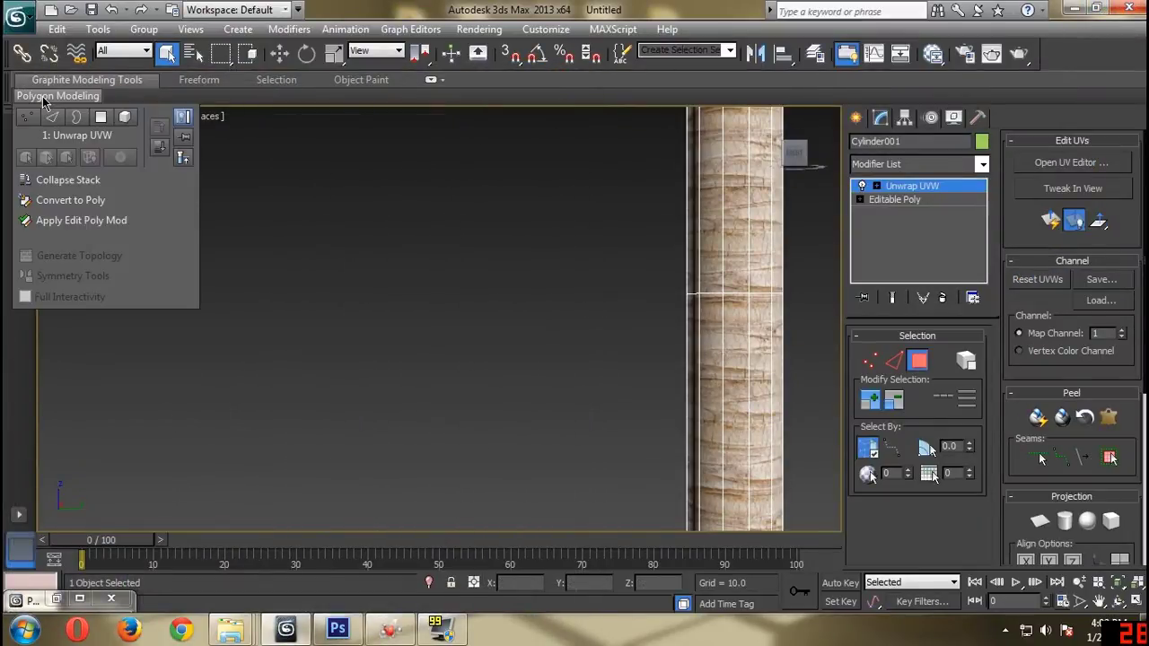
pyautogui.click(52, 201)
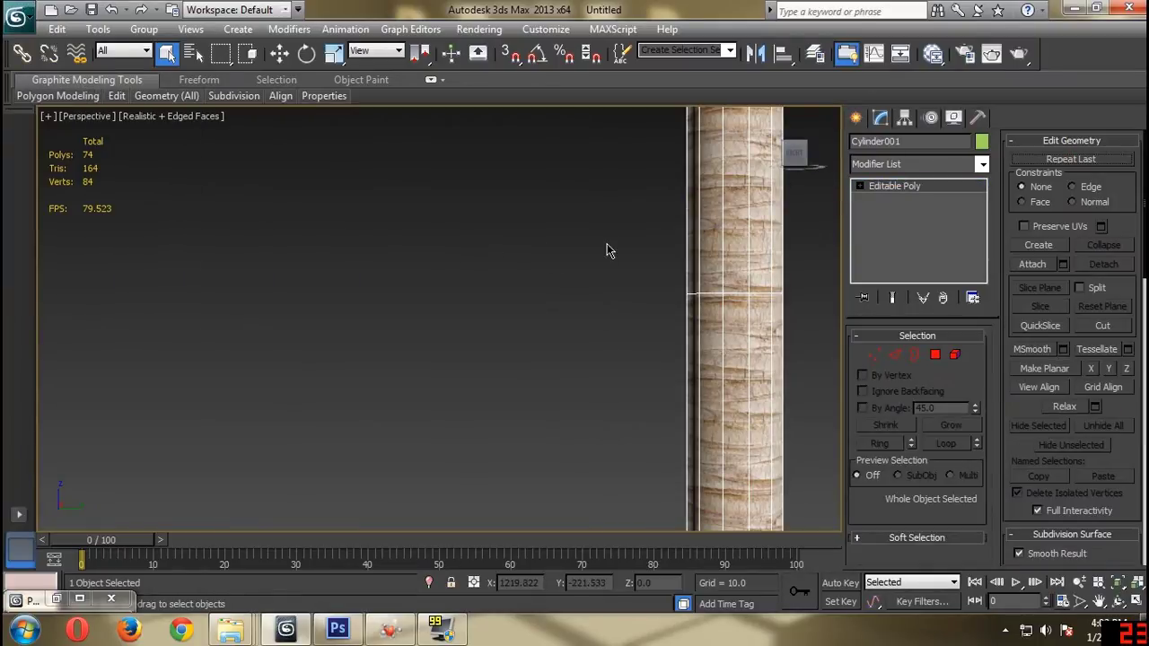
# Select the bottom ring of vertices on the trunk and scale it outward in X and Y to flare the base.
pyautogui.moveTo(597, 251); pyautogui.dragTo(475, 272, button='middle')
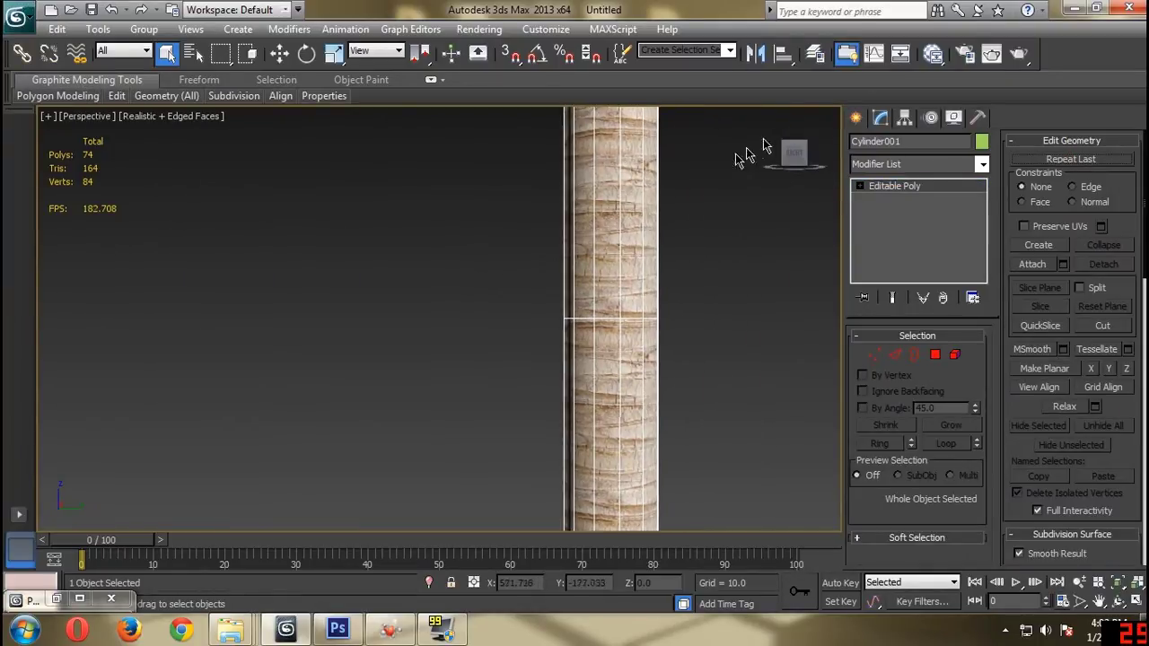
pyautogui.moveTo(794, 149)
pyautogui.mouseDown()
pyautogui.moveTo(778, 158)
pyautogui.moveTo(794, 154)
pyautogui.mouseUp()
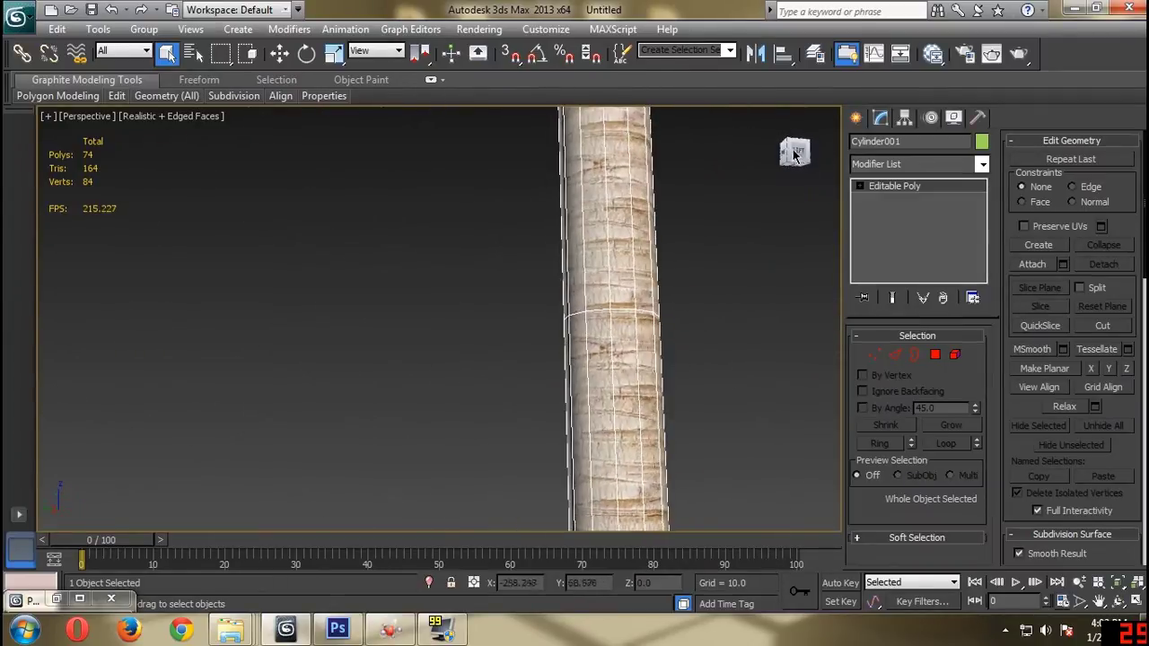
pyautogui.click(875, 356)
pyautogui.scroll(-5, 667, 256)
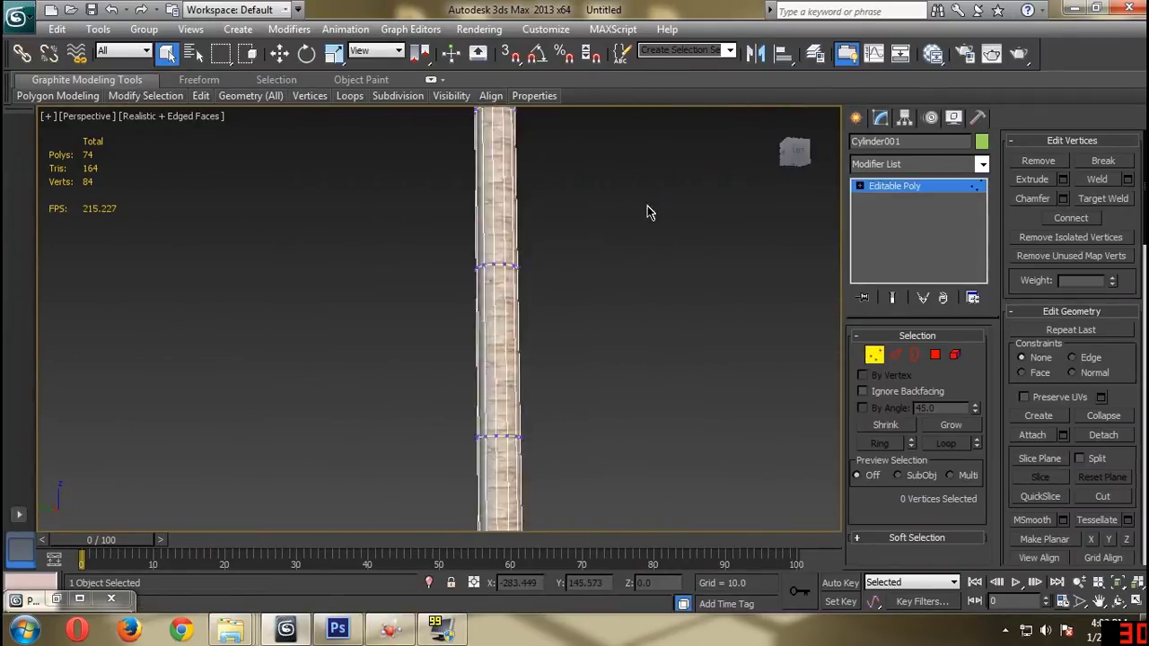
pyautogui.moveTo(809, 154); pyautogui.dragTo(795, 164)
pyautogui.scroll(-5, 585, 220)
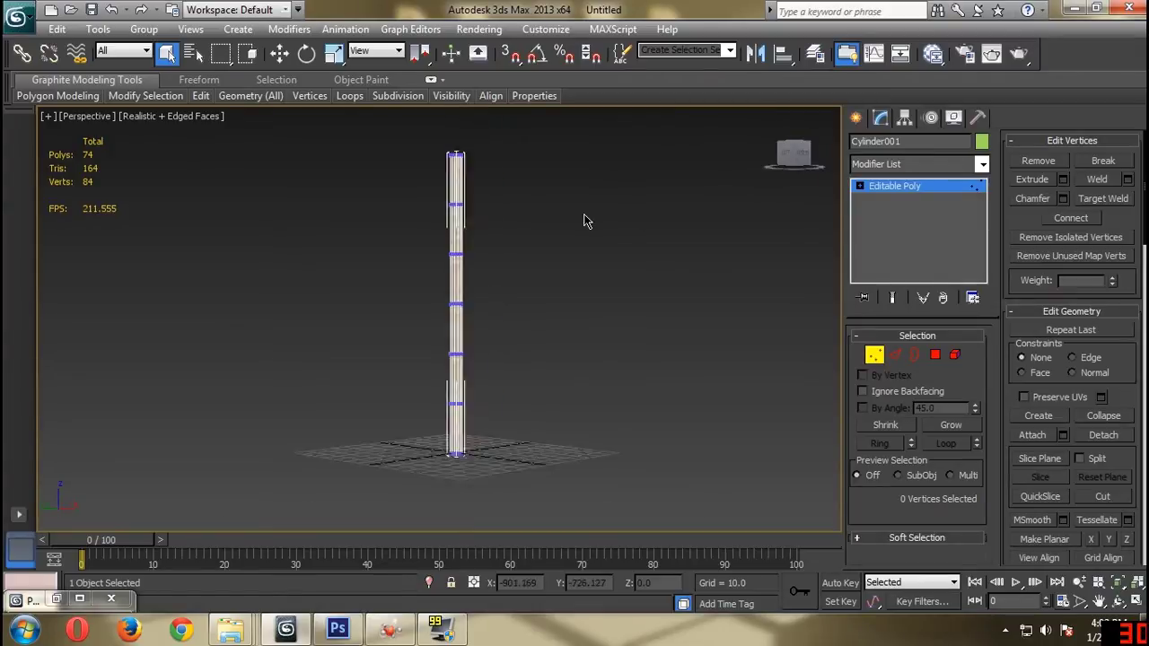
pyautogui.scroll(4, 540, 251)
pyautogui.moveTo(539, 275); pyautogui.dragTo(546, 226, button='middle')
pyautogui.scroll(3, 514, 296)
pyautogui.scroll(-3, 506, 332)
pyautogui.moveTo(505, 374); pyautogui.dragTo(508, 284, button='middle')
pyautogui.scroll(5, 514, 386)
pyautogui.press('r')
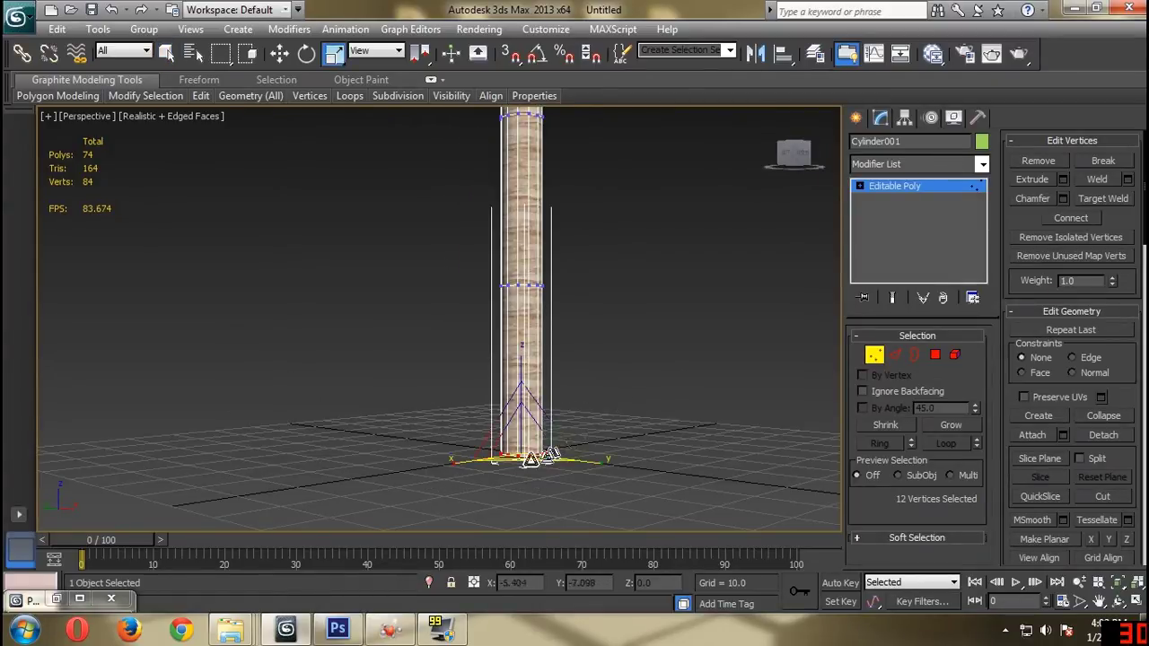
pyautogui.moveTo(521, 455); pyautogui.dragTo(652, 402)
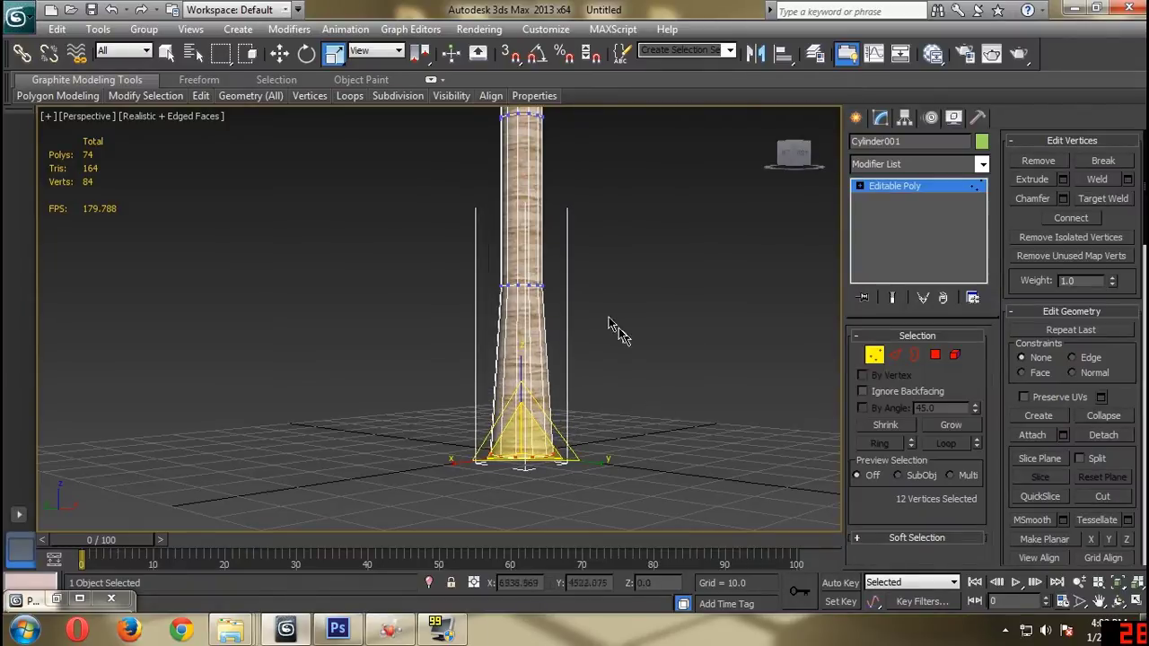
# Slim the trunk by scaling its middle vertex rings inward, with the ring just below the top at about 90% in X and Y.
pyautogui.scroll(3, 595, 462)
pyautogui.scroll(-6, 569, 329)
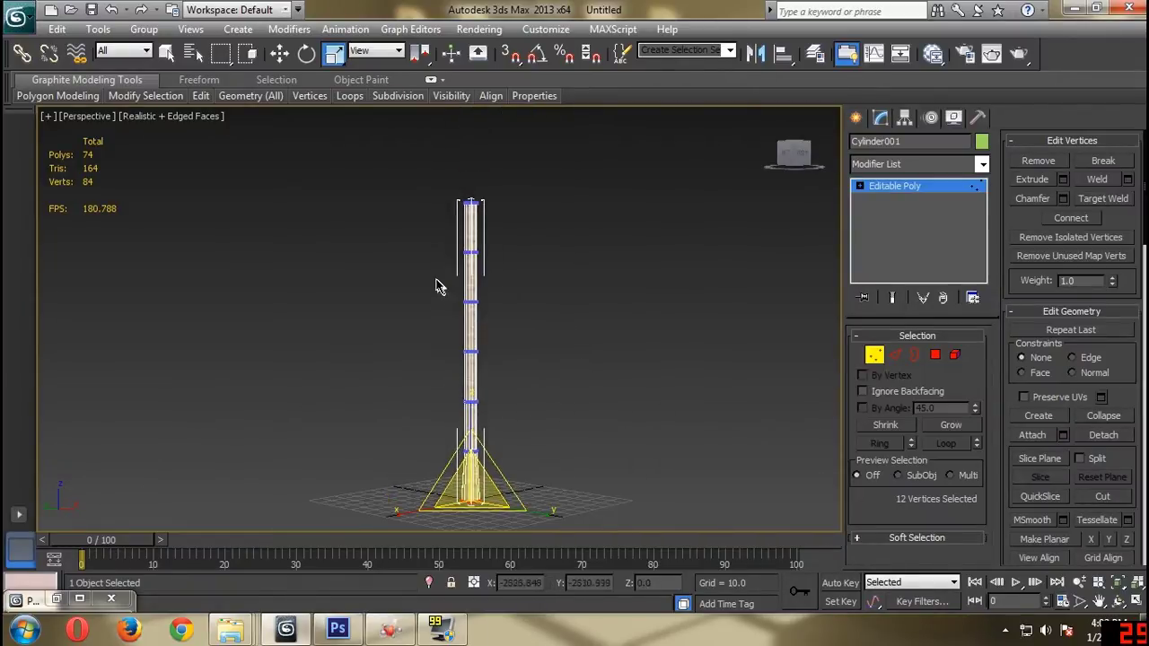
pyautogui.moveTo(512, 415); pyautogui.dragTo(512, 413)
pyautogui.scroll(5, 512, 413)
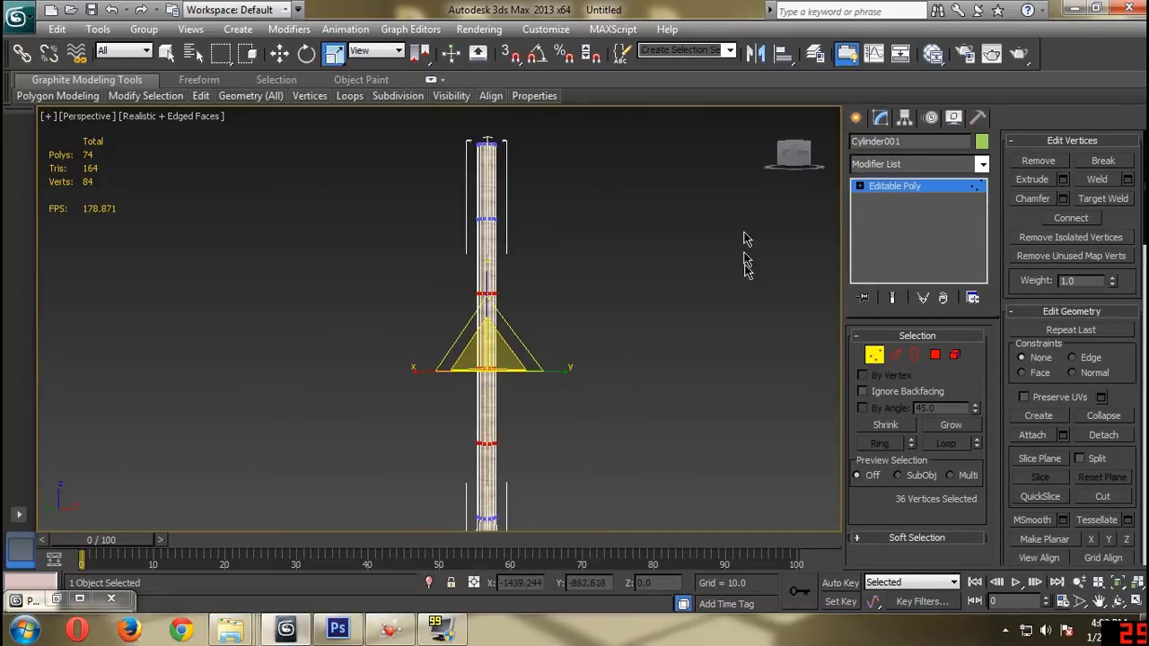
pyautogui.moveTo(781, 159); pyautogui.dragTo(784, 185)
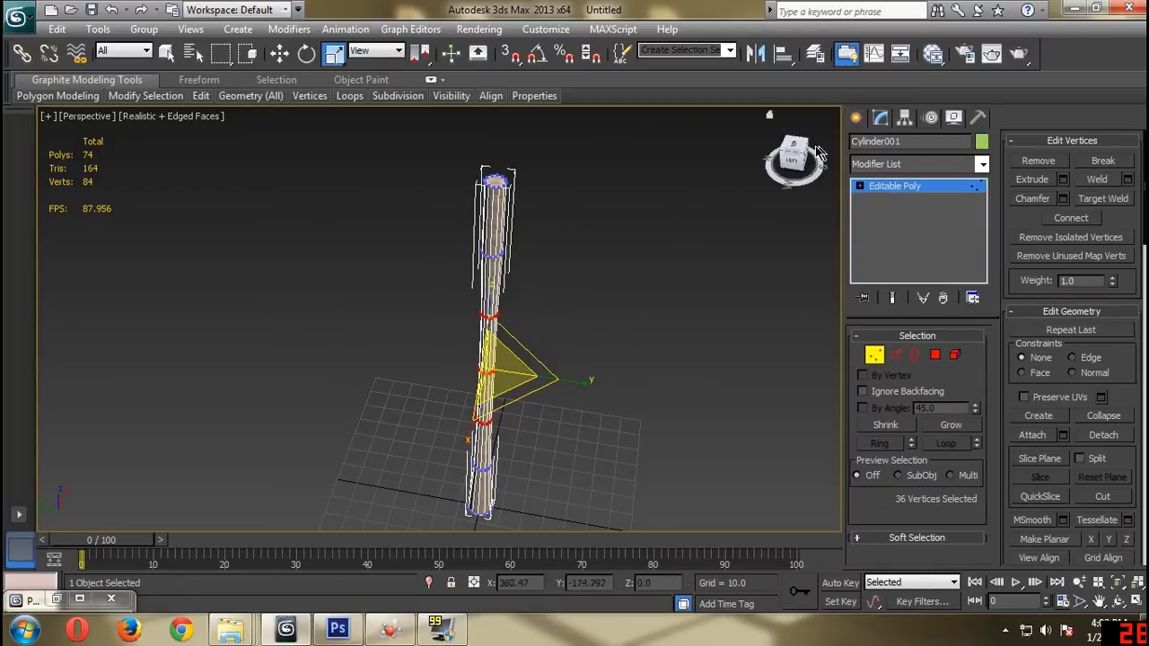
pyautogui.moveTo(792, 156); pyautogui.dragTo(783, 134)
pyautogui.click(587, 215)
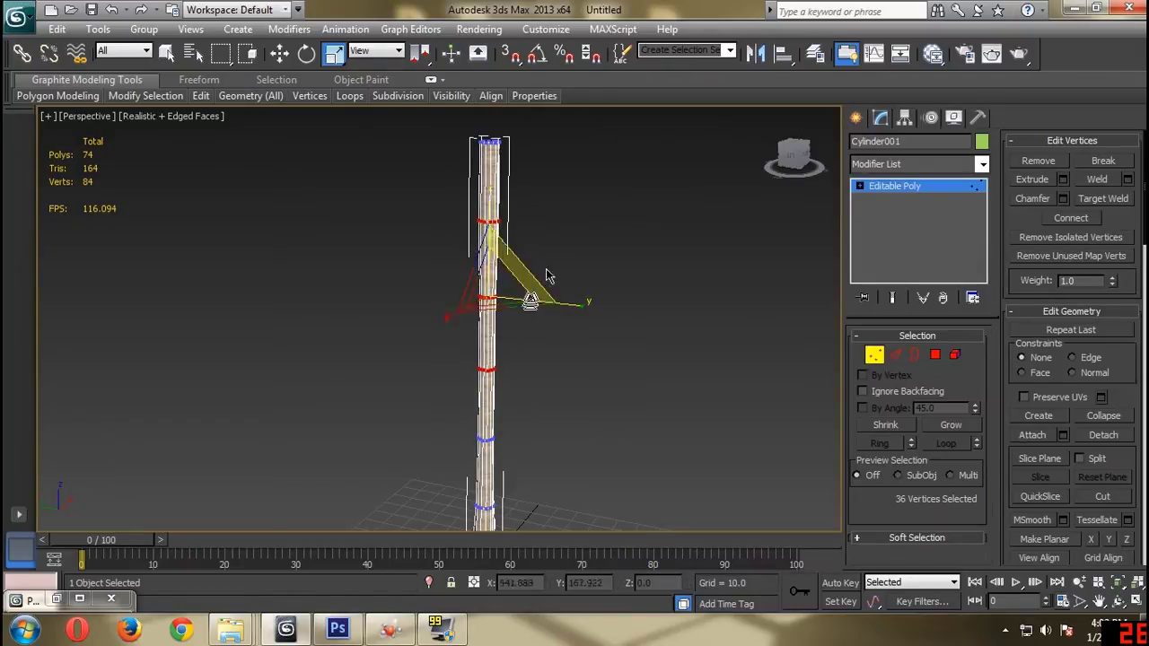
pyautogui.moveTo(435, 274); pyautogui.dragTo(434, 274)
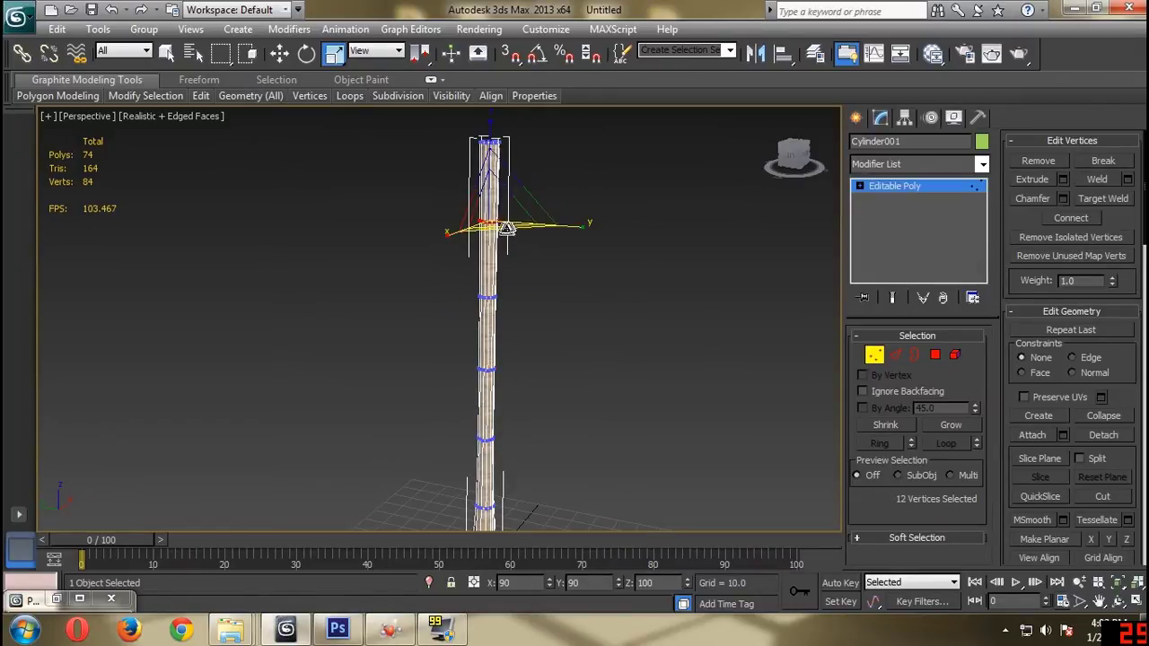
pyautogui.moveTo(498, 227); pyautogui.dragTo(498, 228)
pyautogui.click(664, 226)
# Scale the two lowest vertex rings of the trunk to about 116% in X and Y, and leave vertex editing.
pyautogui.moveTo(795, 160)
pyautogui.mouseDown()
pyautogui.moveTo(790, 124)
pyautogui.moveTo(790, 180)
pyautogui.mouseUp()
pyautogui.moveTo(655, 298); pyautogui.dragTo(649, 177, button='middle')
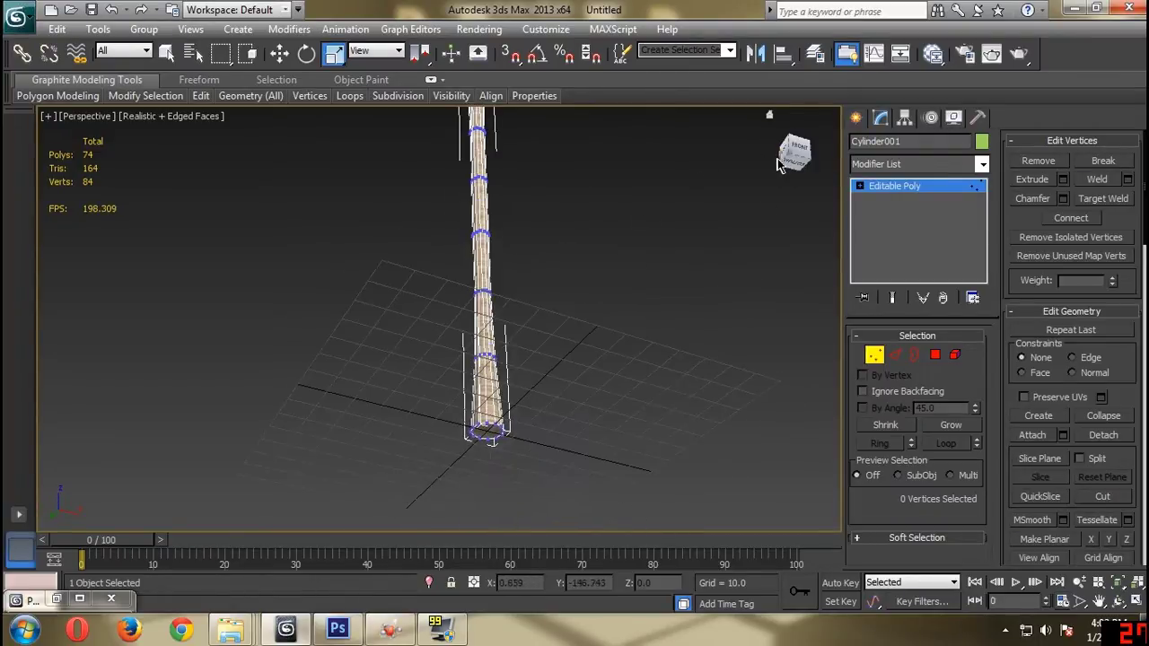
pyautogui.moveTo(790, 160); pyautogui.dragTo(794, 144)
pyautogui.moveTo(643, 290); pyautogui.dragTo(652, 267, button='middle')
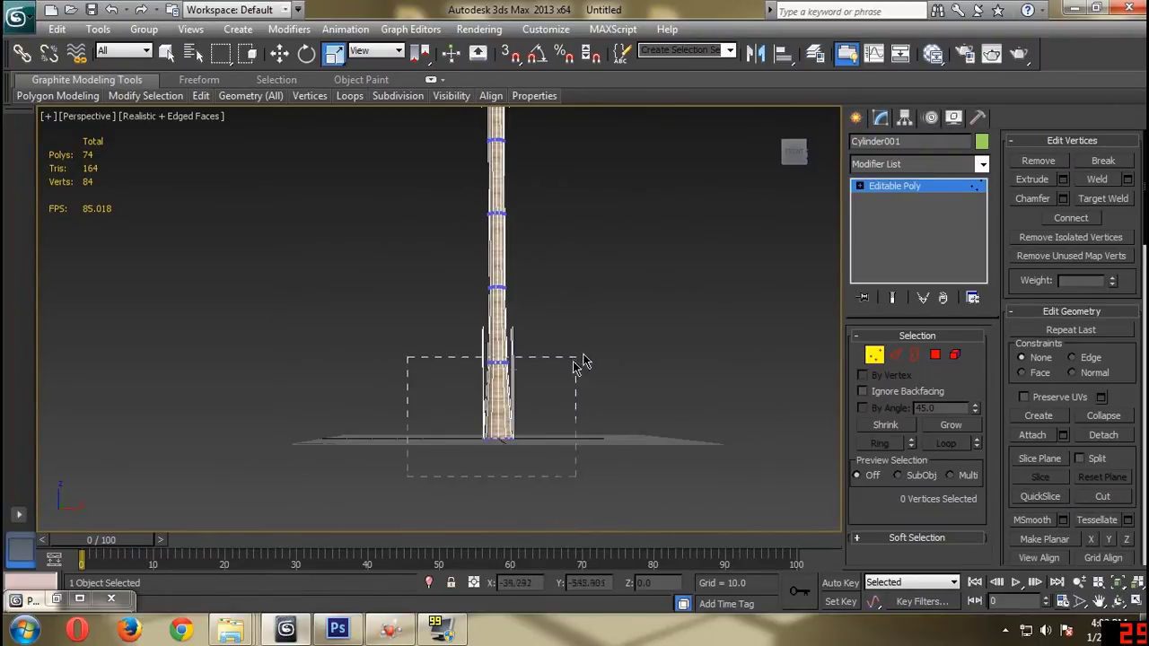
pyautogui.moveTo(583, 363); pyautogui.dragTo(583, 364)
pyautogui.moveTo(757, 174); pyautogui.dragTo(791, 166)
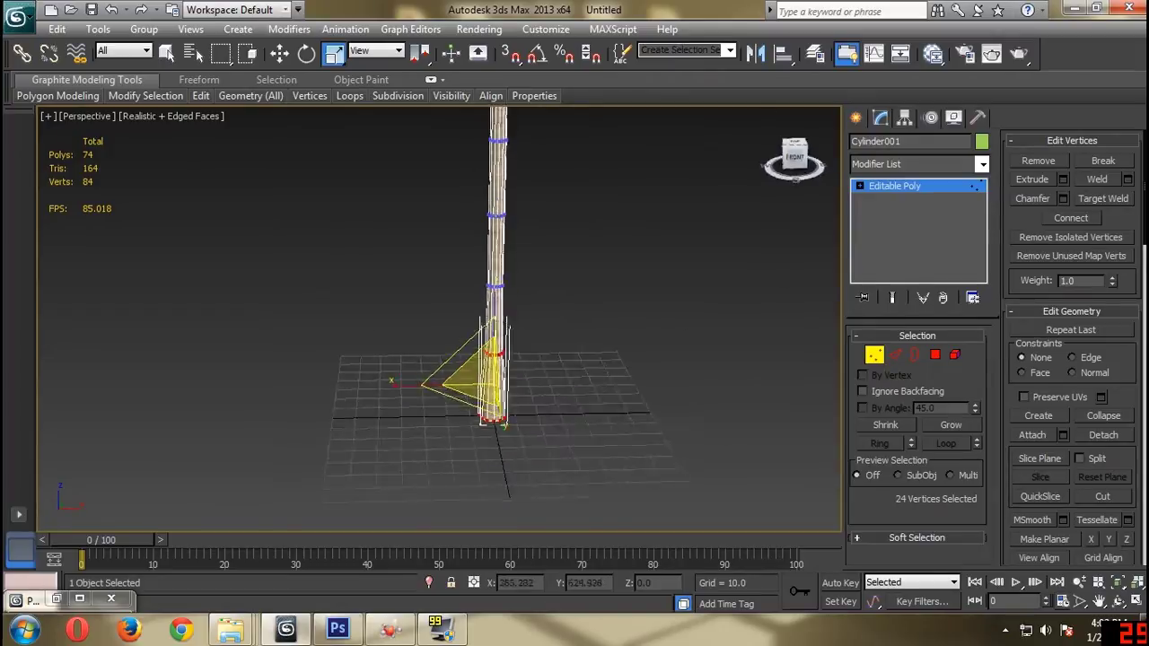
pyautogui.moveTo(467, 398); pyautogui.dragTo(452, 389)
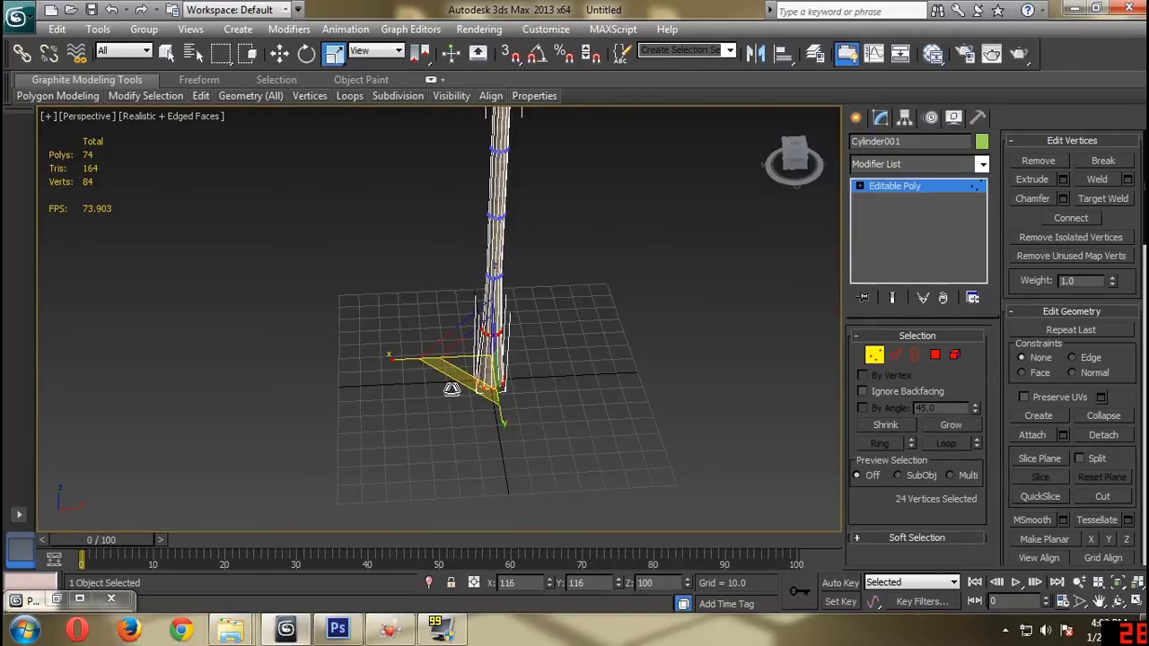
pyautogui.click(754, 352)
pyautogui.click(876, 356)
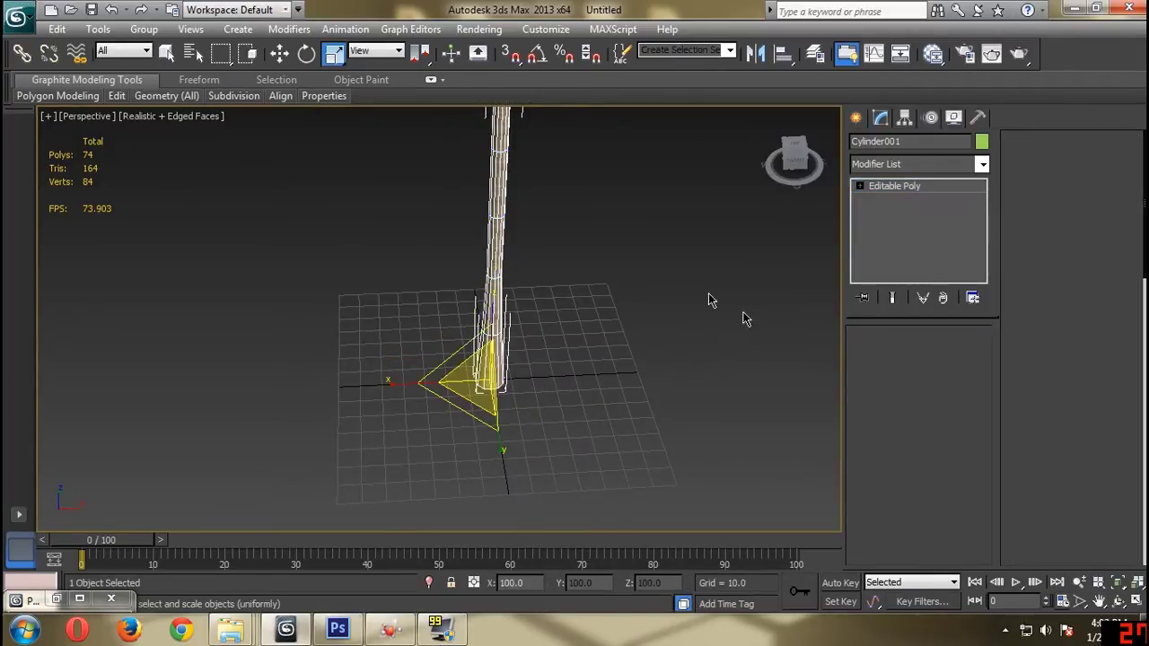
# Activate the Move tool and deselect the finished trunk.
pyautogui.click(794, 180)
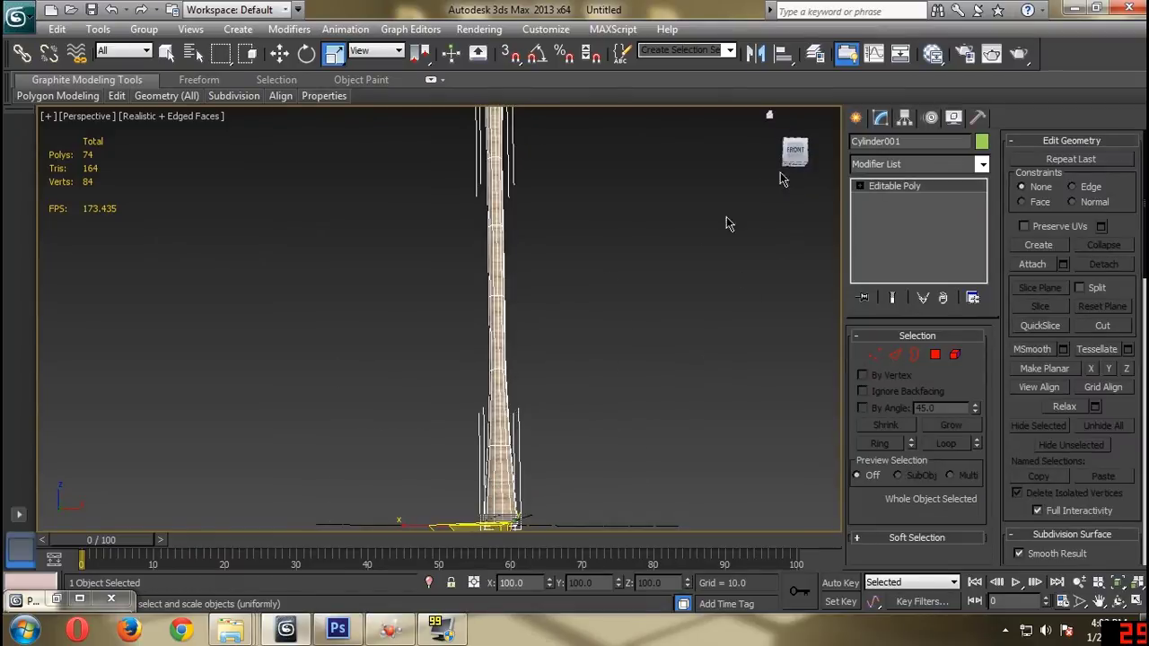
pyautogui.click(521, 314)
pyautogui.click(497, 309)
pyautogui.press('w')
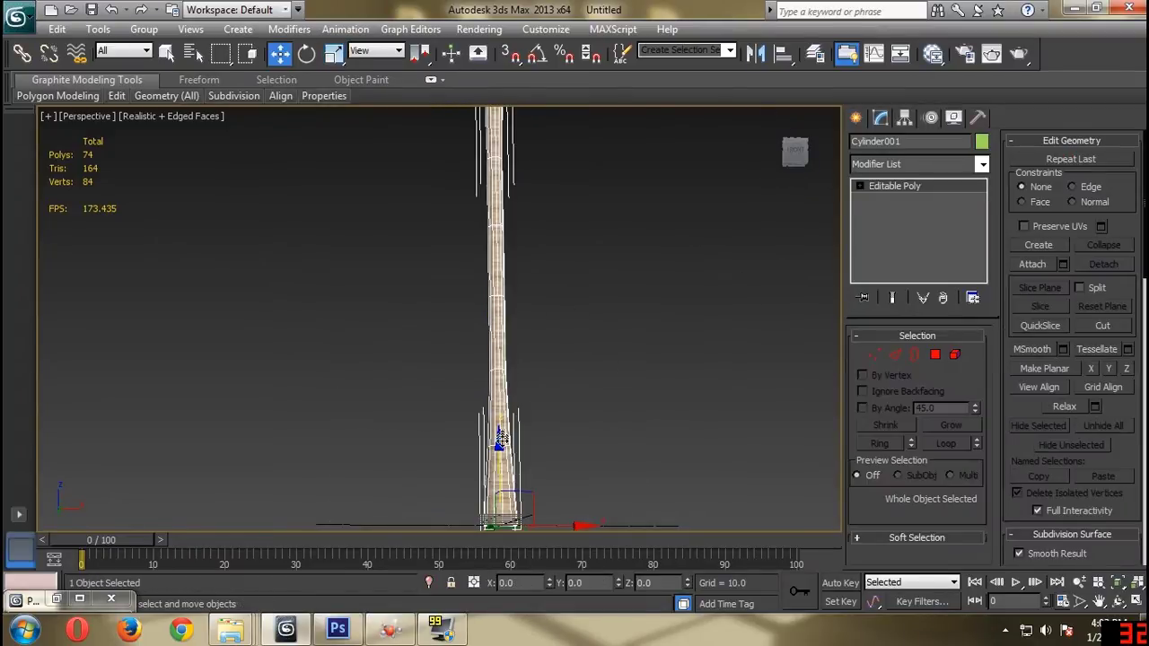
pyautogui.click(575, 387)
pyautogui.click(793, 172)
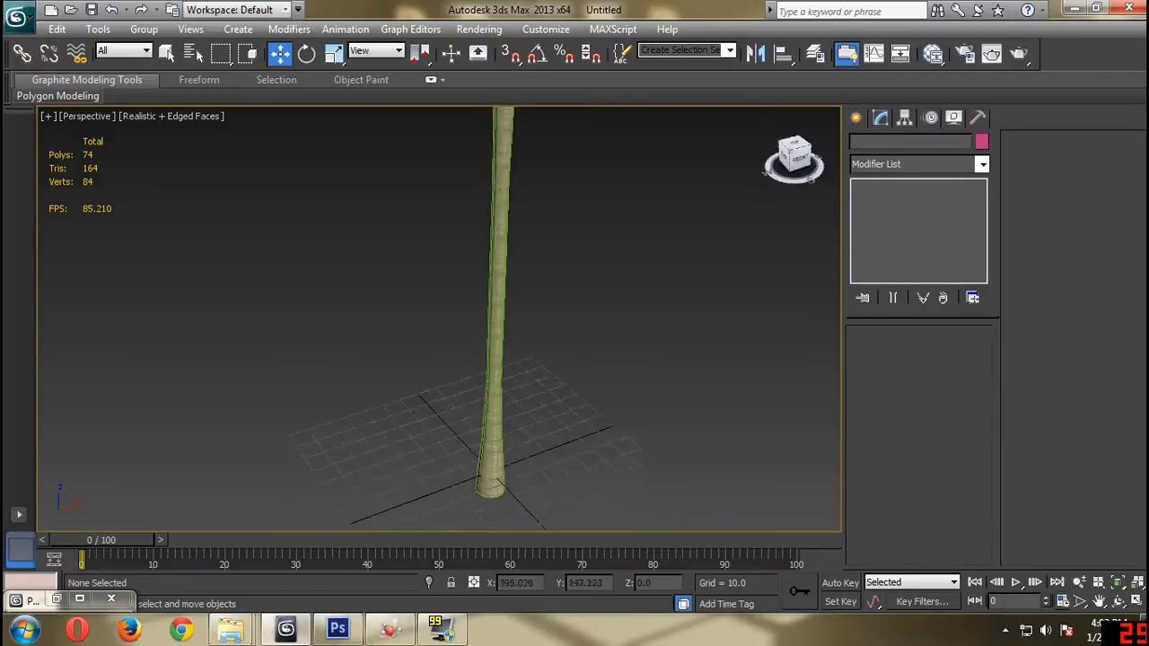
# Draw a plane about 40.2 by 40.2 on the ground in front of the trunk's base.
pyautogui.keyDown('alt'); pyautogui.moveTo(633, 255); pyautogui.dragTo(658, 202, button='middle'); pyautogui.keyUp('alt')
pyautogui.scroll(4, 616, 275)
pyautogui.moveTo(559, 395); pyautogui.dragTo(516, 221, button='middle')
pyautogui.scroll(3, 537, 315)
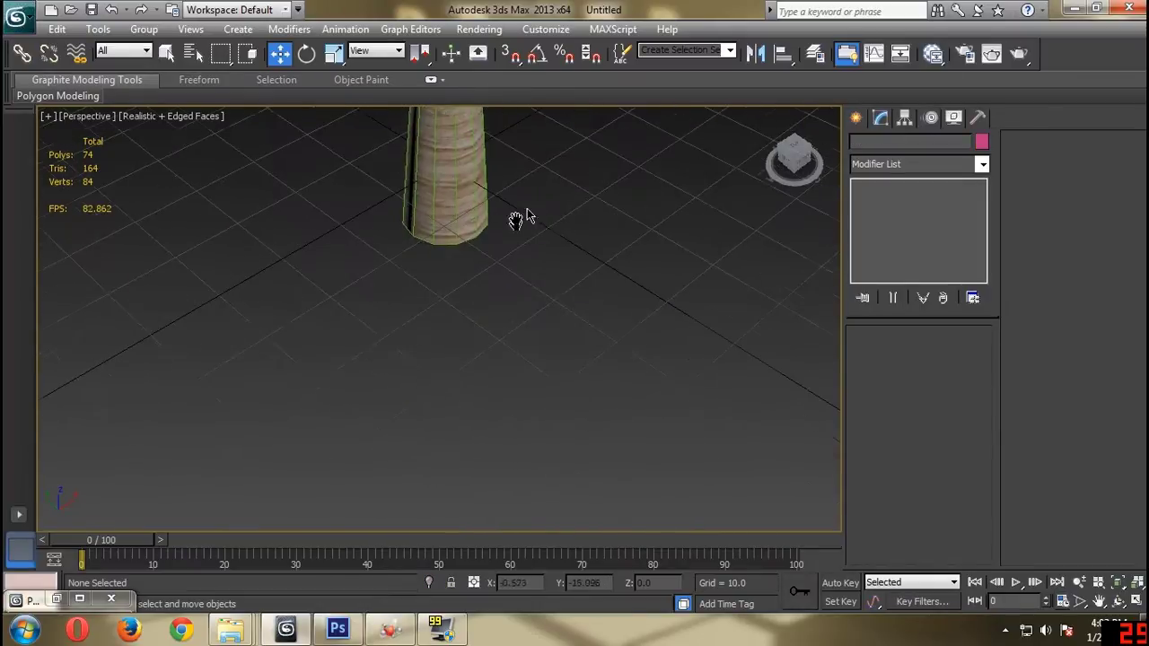
pyautogui.click(856, 118)
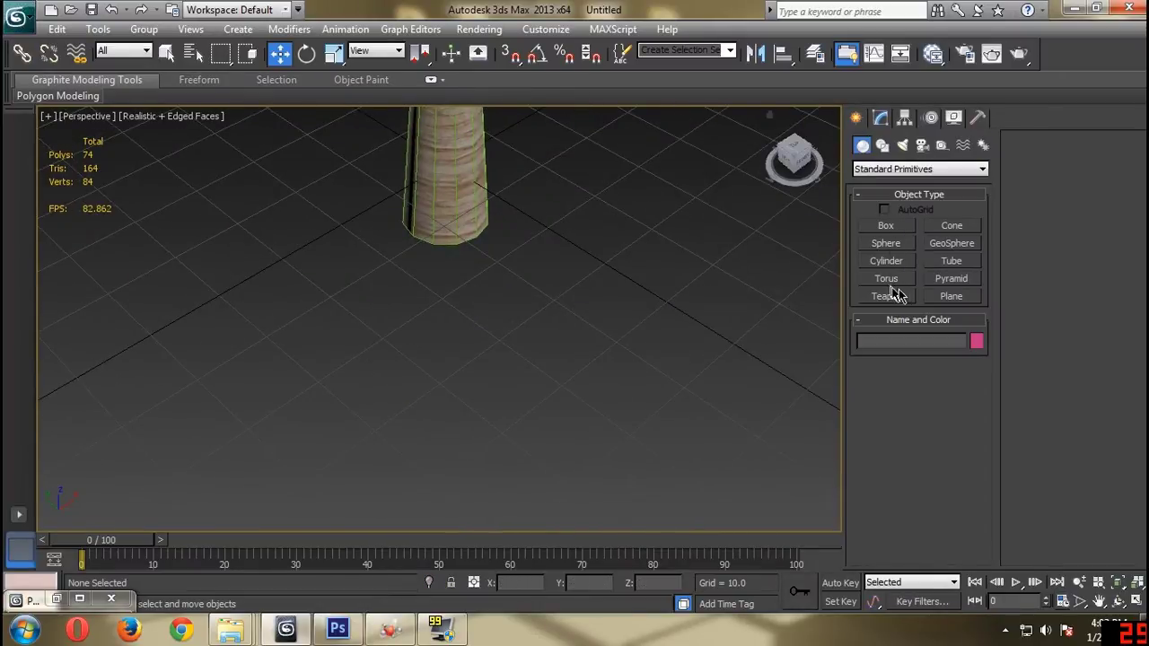
pyautogui.click(950, 297)
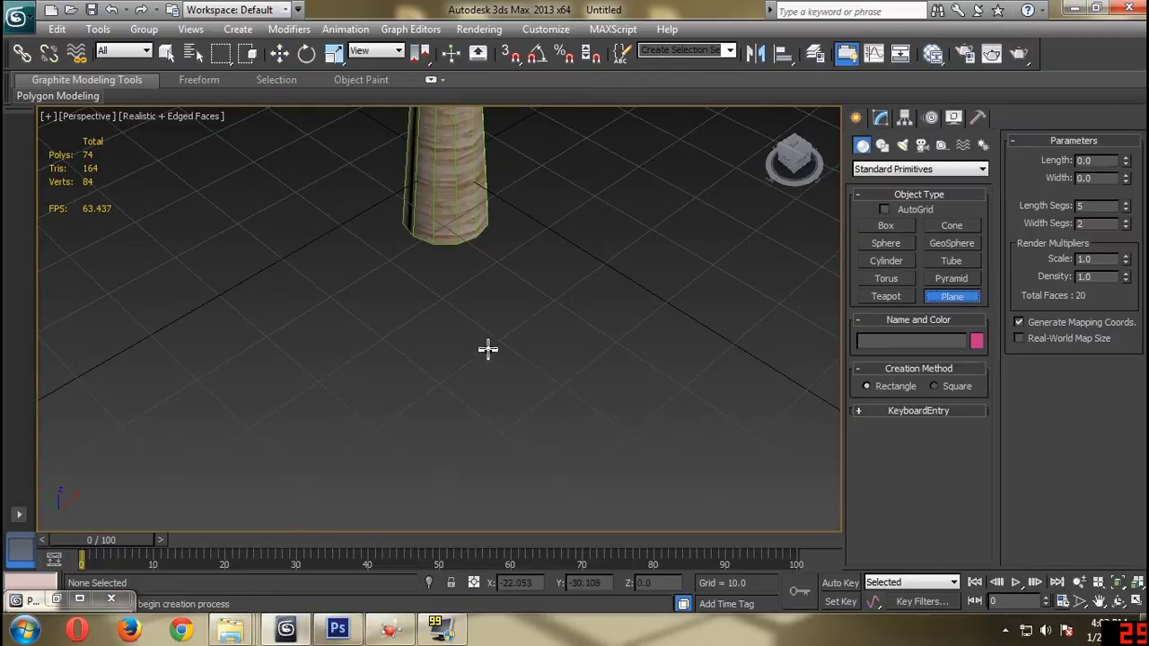
pyautogui.moveTo(496, 339); pyautogui.dragTo(554, 501)
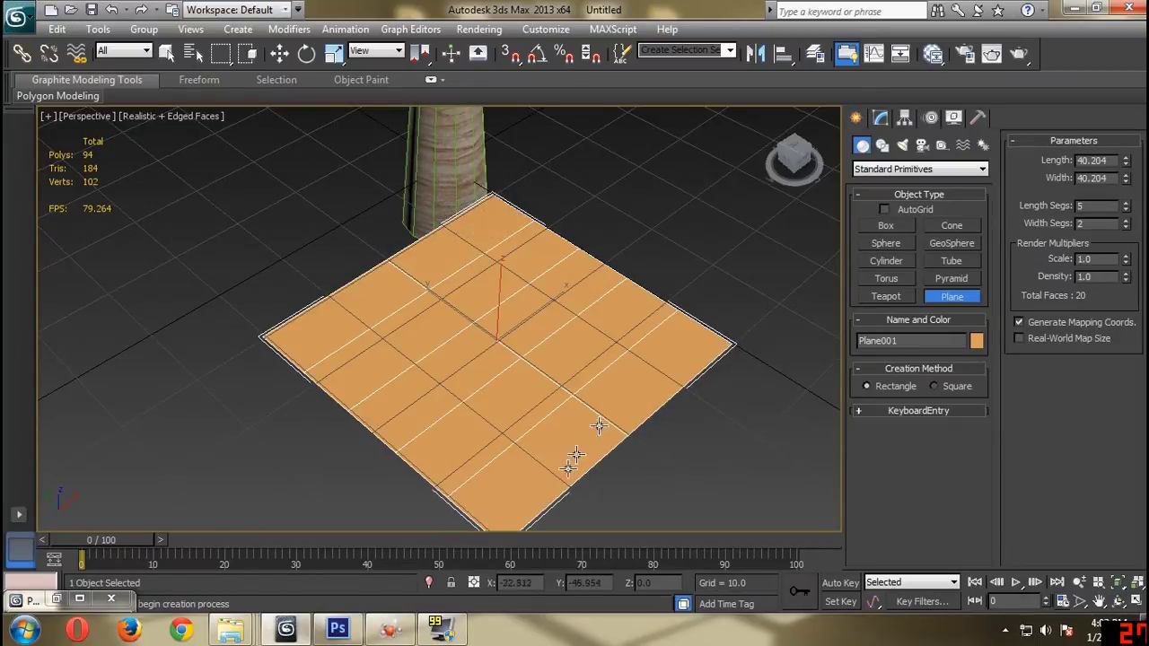
# Set the new plane's length segments to 2.
pyautogui.click(887, 120)
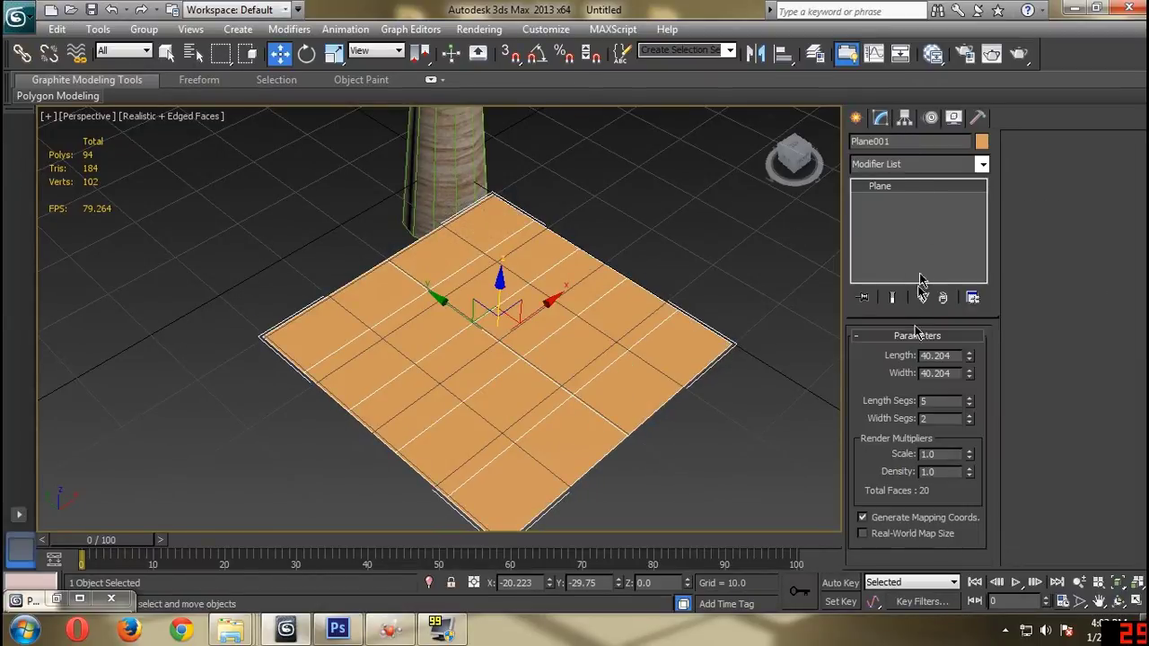
pyautogui.click(970, 405)
pyautogui.click(970, 405)
pyautogui.click(970, 405)
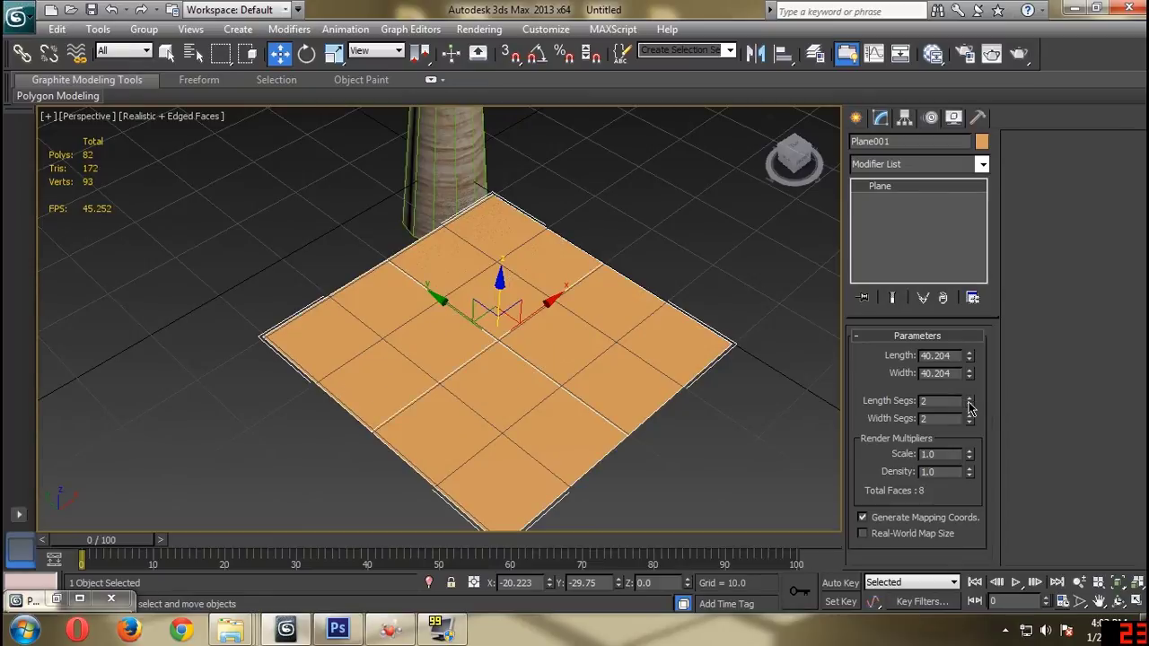
pyautogui.click(649, 288)
pyautogui.click(569, 297)
# Assign the coconut material "03 - Default" to the plane and close the material editor.
pyautogui.scroll(-3, 571, 298)
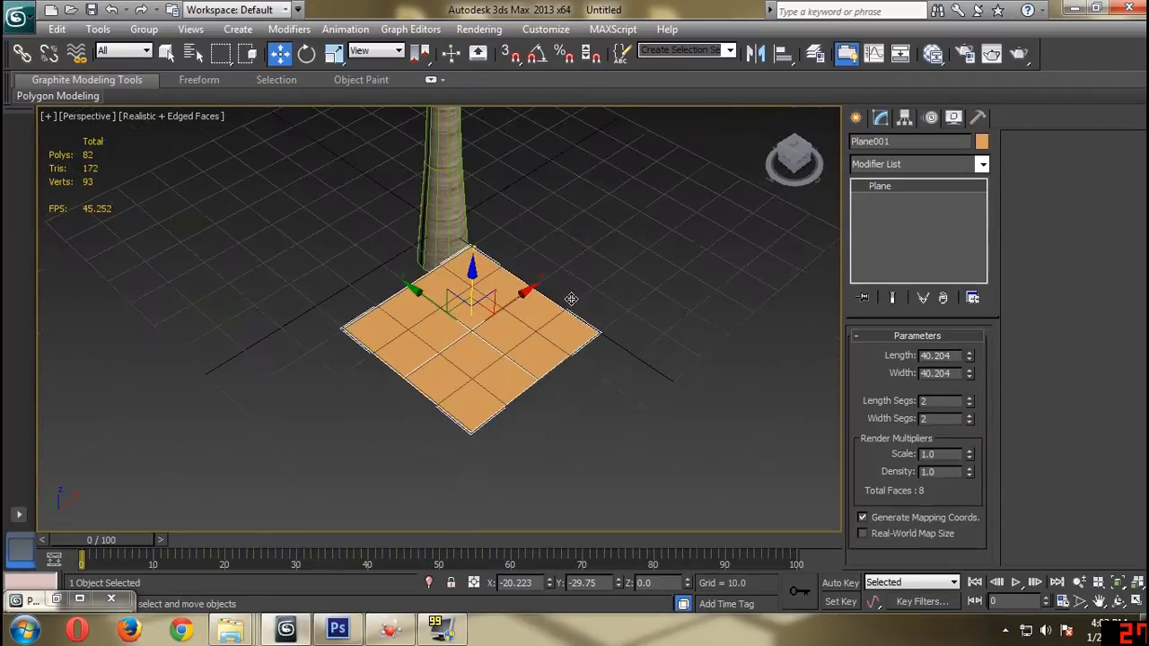
pyautogui.press('m')
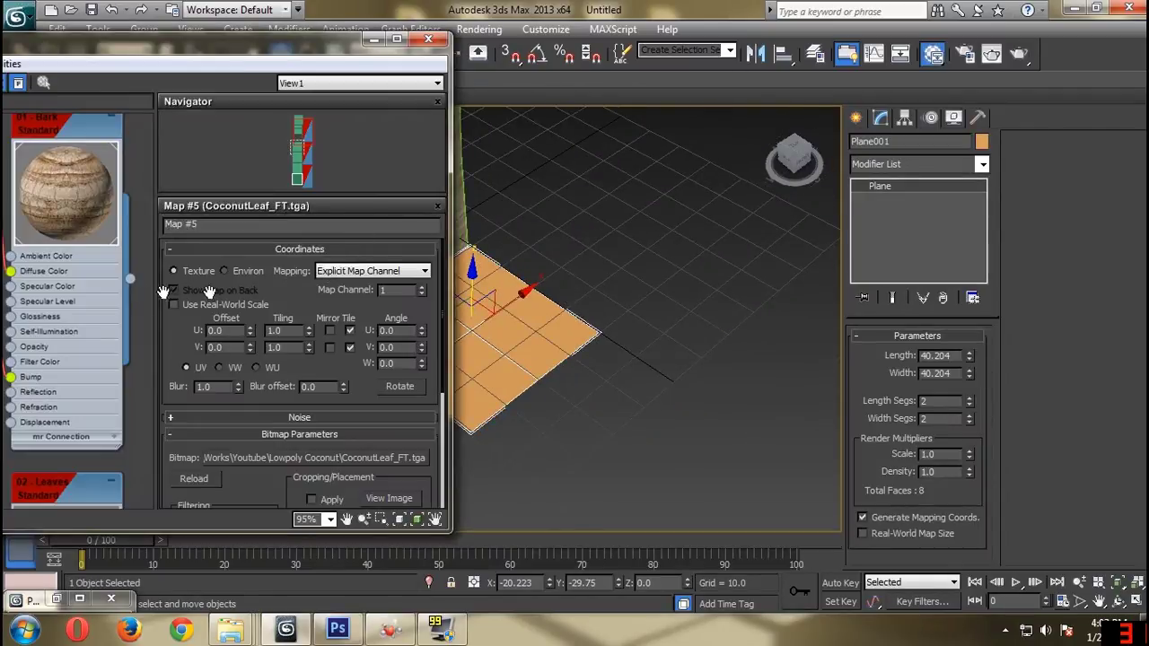
pyautogui.moveTo(123, 253); pyautogui.dragTo(121, 185, button='middle')
pyautogui.moveTo(92, 309); pyautogui.dragTo(96, 151, button='middle')
pyautogui.moveTo(97, 314); pyautogui.dragTo(97, 170, button='middle')
pyautogui.moveTo(95, 309); pyautogui.dragTo(95, 171, button='middle')
pyautogui.moveTo(101, 336); pyautogui.dragTo(107, 168, button='middle')
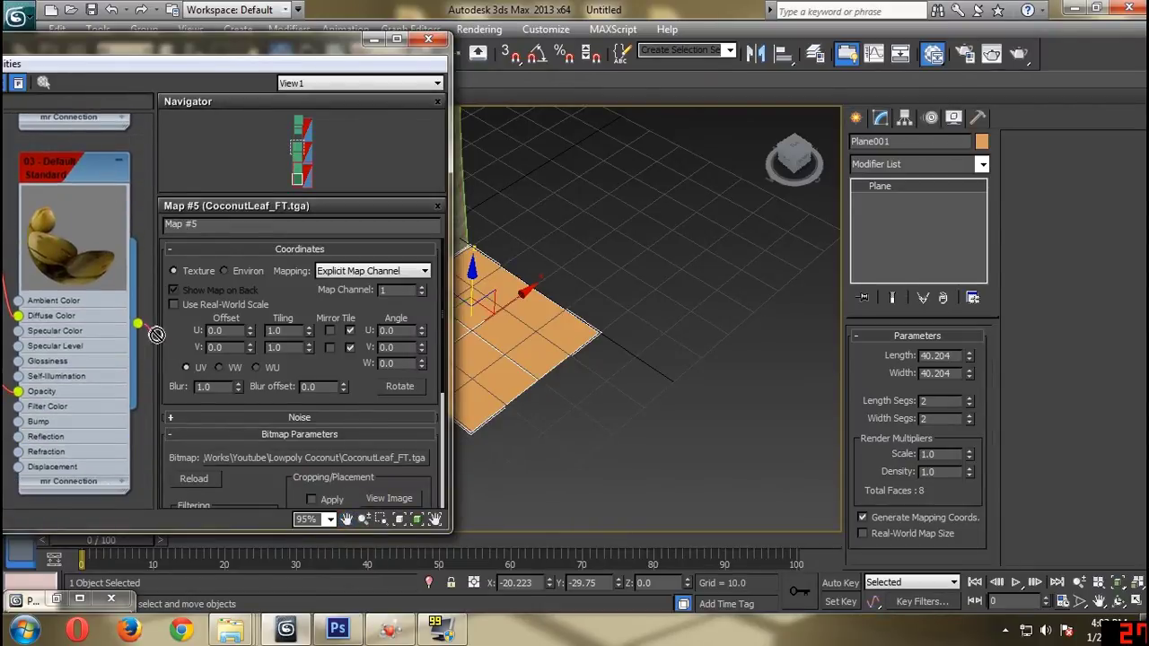
pyautogui.moveTo(515, 326); pyautogui.dragTo(515, 328)
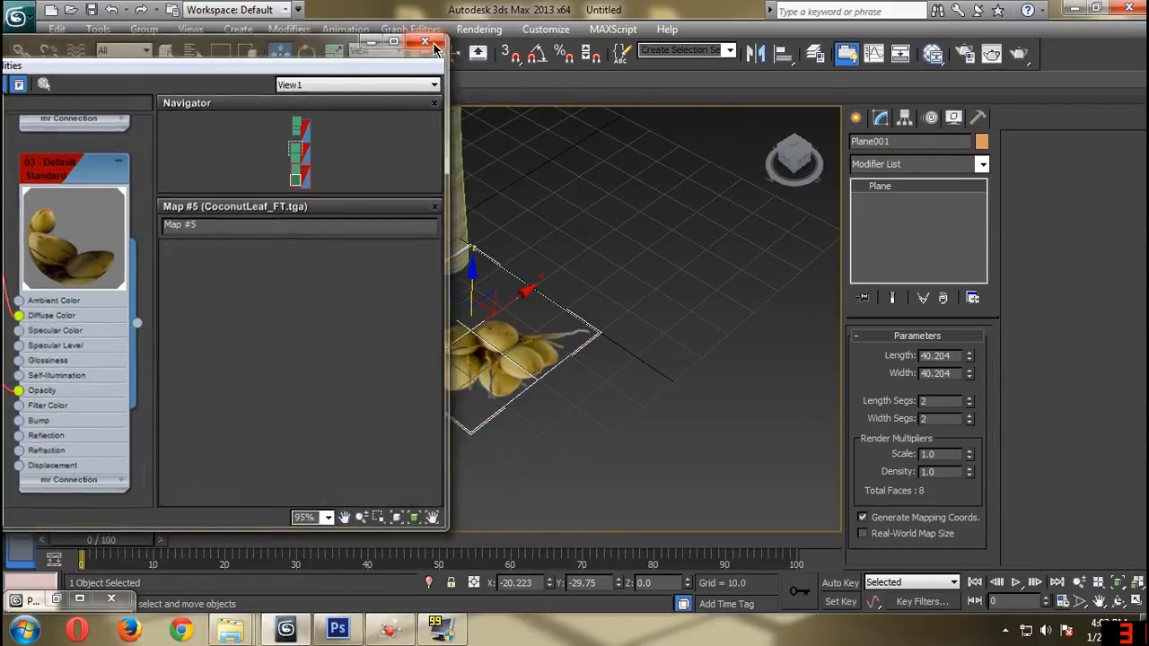
pyautogui.click(429, 38)
# Raise the coconut plane to just below the trunk's top, at a height of about 163, and shift it towards the trunk.
pyautogui.scroll(-5, 559, 213)
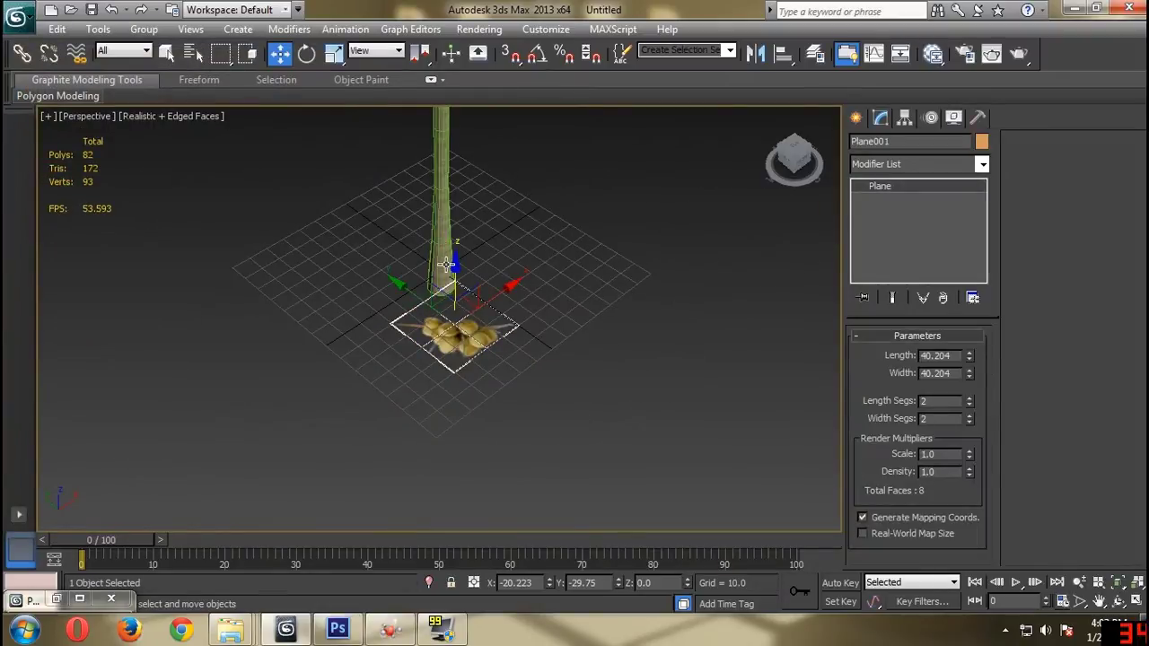
pyautogui.moveTo(453, 265); pyautogui.dragTo(458, 103)
pyautogui.moveTo(478, 127); pyautogui.dragTo(468, 377, button='middle')
pyautogui.moveTo(453, 360); pyautogui.dragTo(444, 164)
pyautogui.scroll(4, 470, 174)
pyautogui.moveTo(470, 174); pyautogui.dragTo(467, 413, button='middle')
pyautogui.scroll(-3, 485, 353)
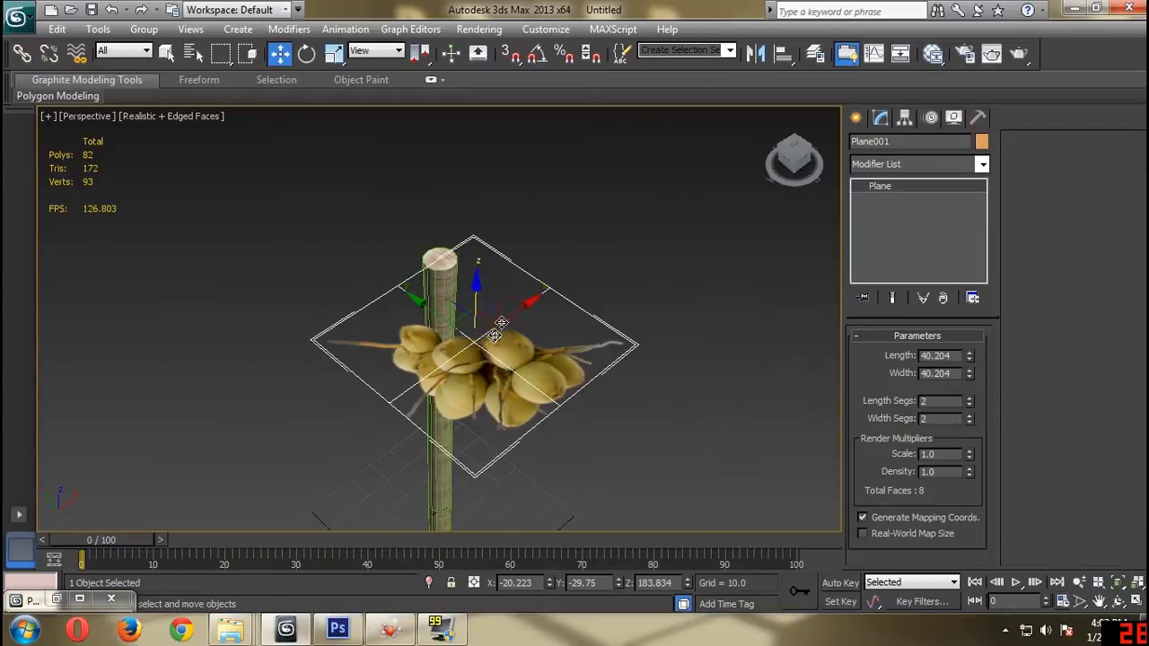
pyautogui.click(805, 157)
pyautogui.moveTo(473, 159); pyautogui.dragTo(636, 215, button='middle')
pyautogui.moveTo(379, 220); pyautogui.dragTo(461, 180)
pyautogui.moveTo(439, 135); pyautogui.dragTo(439, 221)
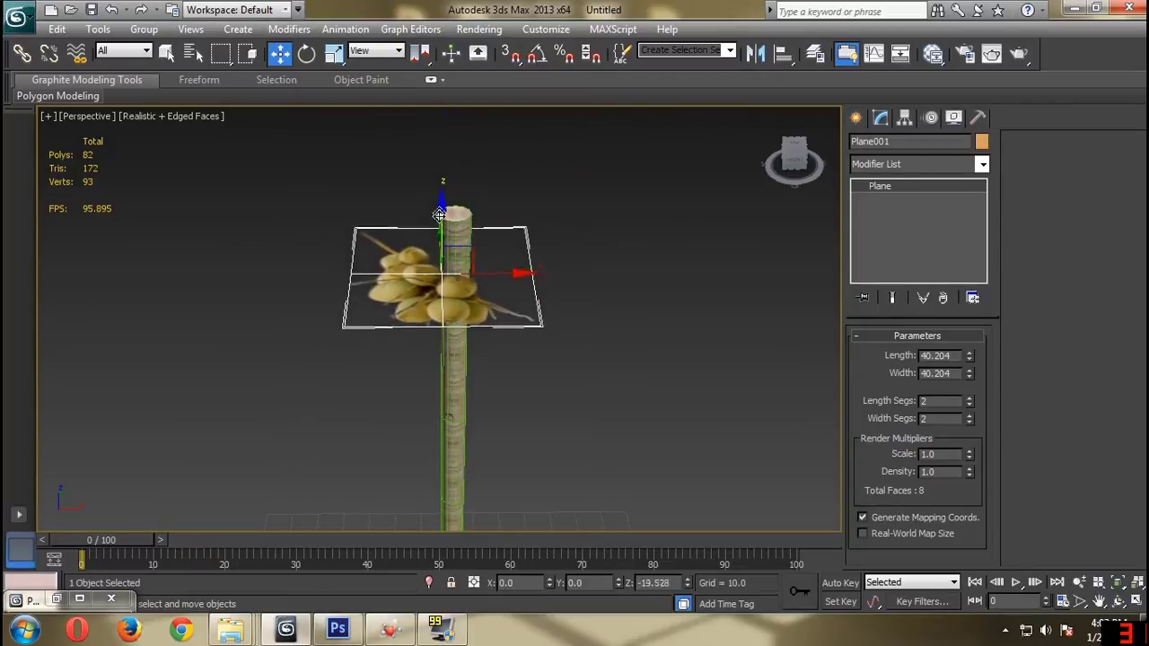
# Rotate the coconut plane so it tilts steeply beside the trunk.
pyautogui.press('e')
pyautogui.moveTo(392, 367); pyautogui.dragTo(440, 422)
pyautogui.moveTo(486, 219); pyautogui.dragTo(557, 248)
pyautogui.press('w')
pyautogui.moveTo(799, 159)
pyautogui.mouseDown()
pyautogui.moveTo(795, 173)
pyautogui.moveTo(792, 161)
pyautogui.mouseUp()
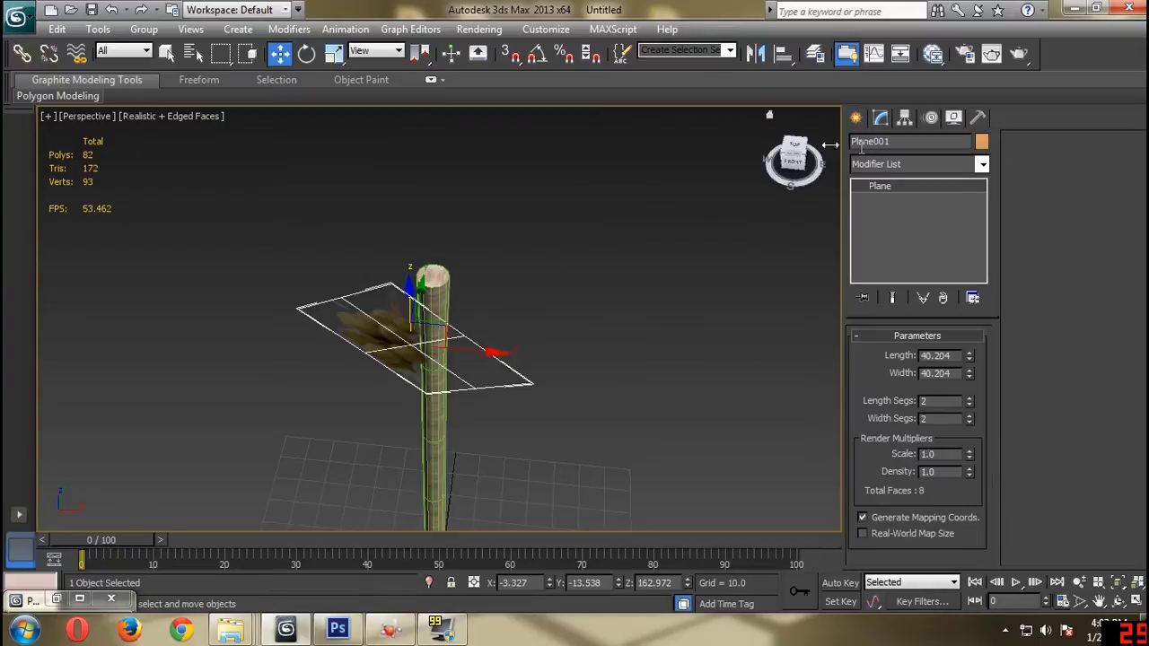
# Move the tilted coconut plane closer to the trunk, to about X -0.5 and Y -10.5.
pyautogui.moveTo(806, 155); pyautogui.dragTo(767, 176)
pyautogui.moveTo(582, 225); pyautogui.dragTo(635, 251, button='middle')
pyautogui.scroll(3, 611, 289)
pyautogui.scroll(-4, 610, 289)
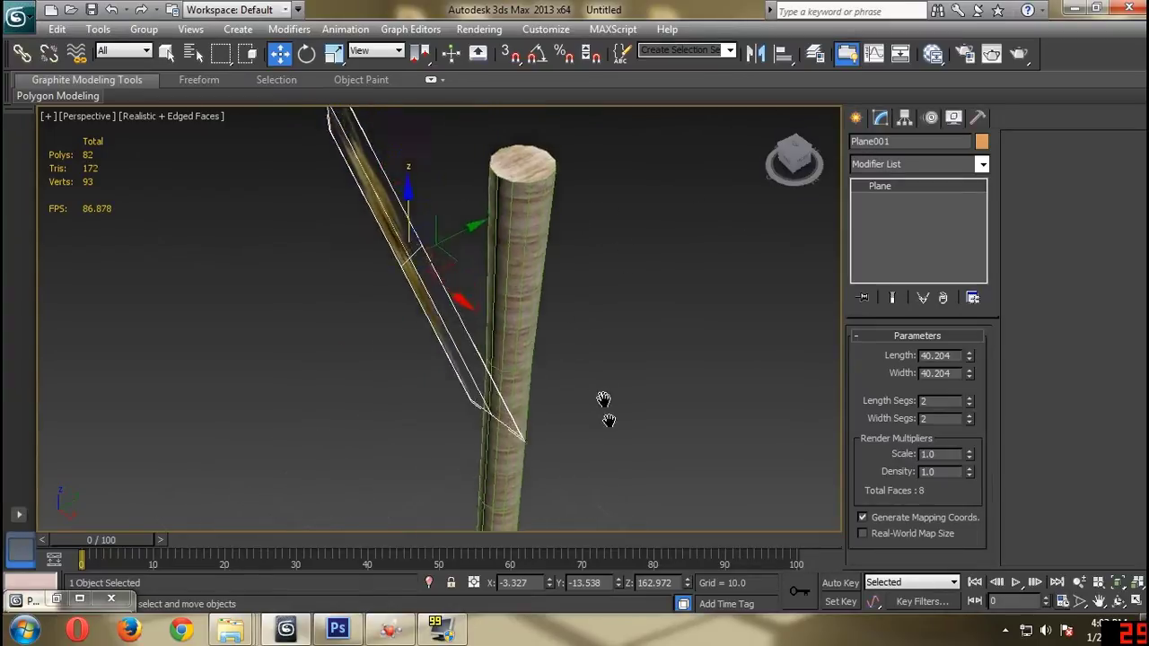
pyautogui.click(459, 332)
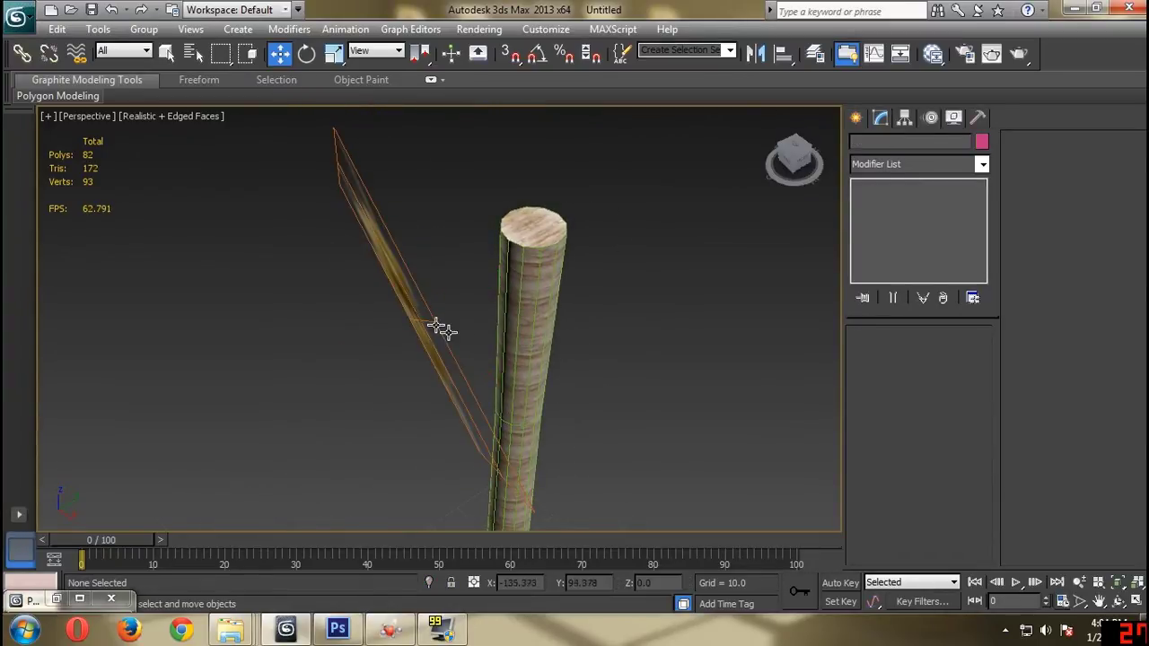
pyautogui.click(440, 329)
pyautogui.moveTo(442, 330); pyautogui.dragTo(483, 324)
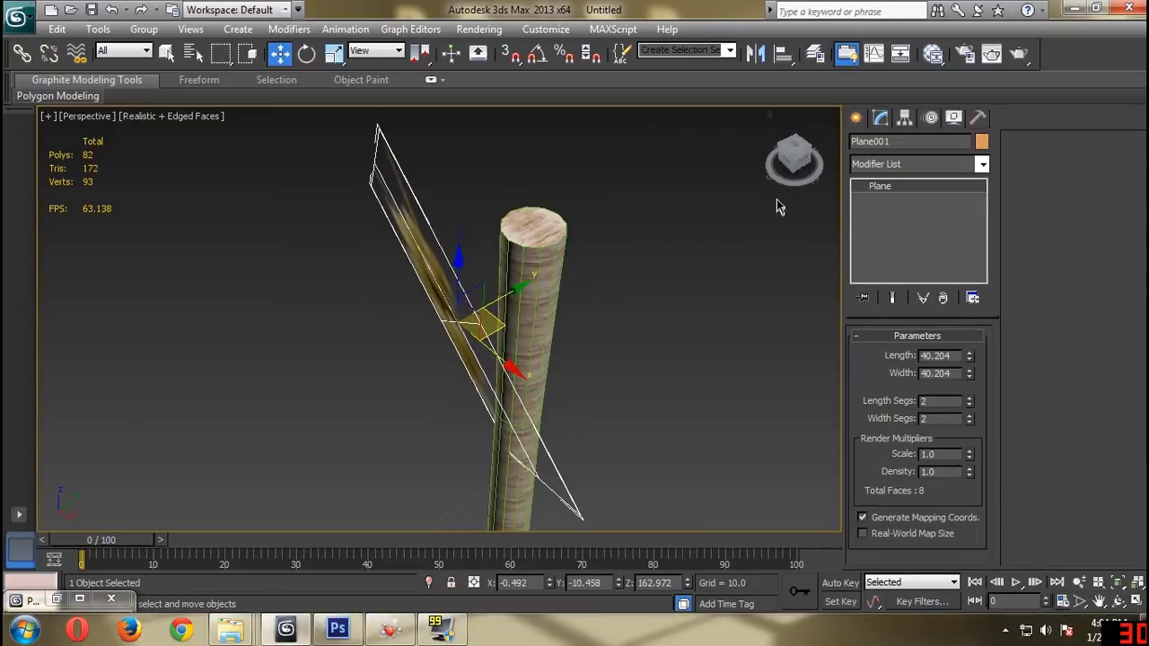
# Clone the coconut plane as a Copy and move the clone to another side of the trunk.
pyautogui.moveTo(795, 158); pyautogui.dragTo(831, 149)
pyautogui.hotkey('ctrl', 'v')
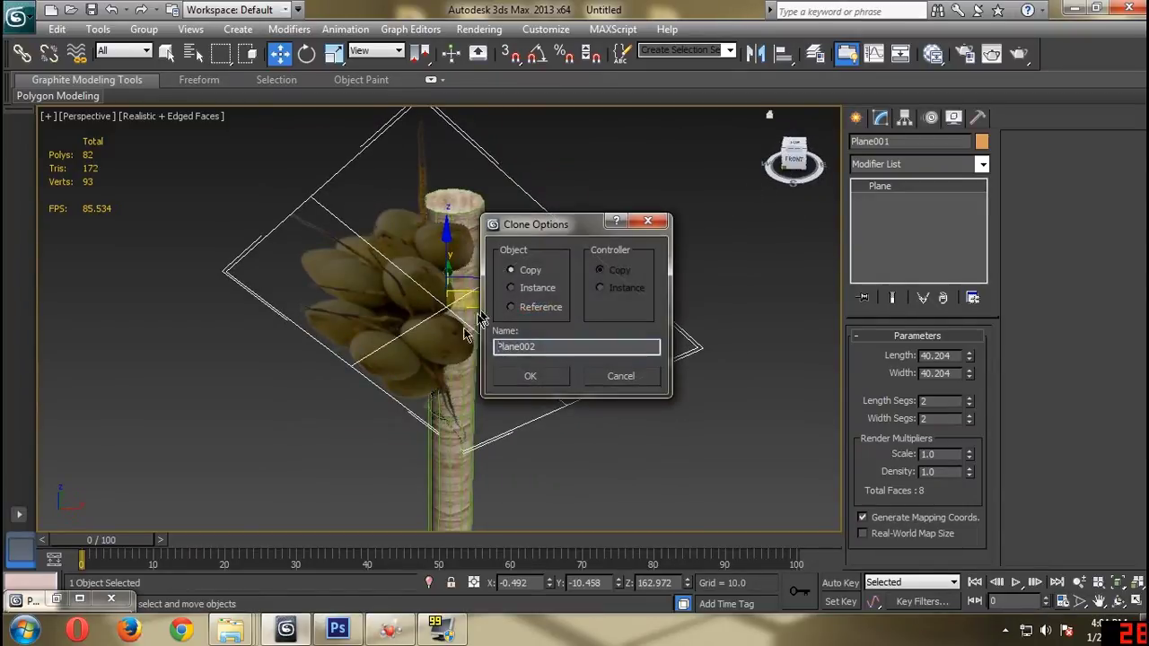
pyautogui.click(530, 375)
pyautogui.moveTo(462, 301); pyautogui.dragTo(549, 273)
# Rotate the second coconut plane to lean outward and reposition it against the trunk.
pyautogui.press('e')
pyautogui.moveTo(554, 327); pyautogui.dragTo(717, 306)
pyautogui.press('w')
pyautogui.moveTo(797, 156); pyautogui.dragTo(781, 188)
pyautogui.moveTo(560, 321); pyautogui.dragTo(626, 342)
# Duplicate the coconut plane to a third side of the trunk and rotate the duplicate to lean outward.
pyautogui.moveTo(796, 158); pyautogui.dragTo(783, 166)
pyautogui.moveTo(516, 332)
pyautogui.keyDown('shift'); pyautogui.mouseDown()
pyautogui.moveTo(532, 359)
pyautogui.moveTo(660, 360)
pyautogui.mouseUp(); pyautogui.keyUp('shift')
pyautogui.click(537, 375)
pyautogui.press('e')
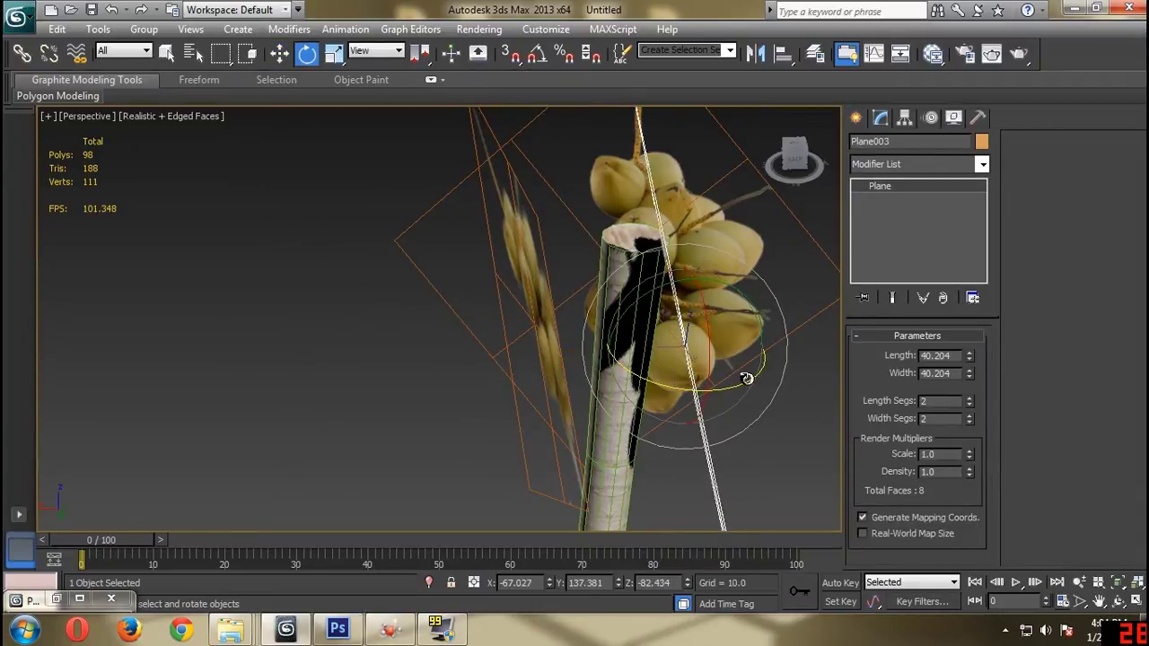
pyautogui.moveTo(747, 378); pyautogui.dragTo(785, 221)
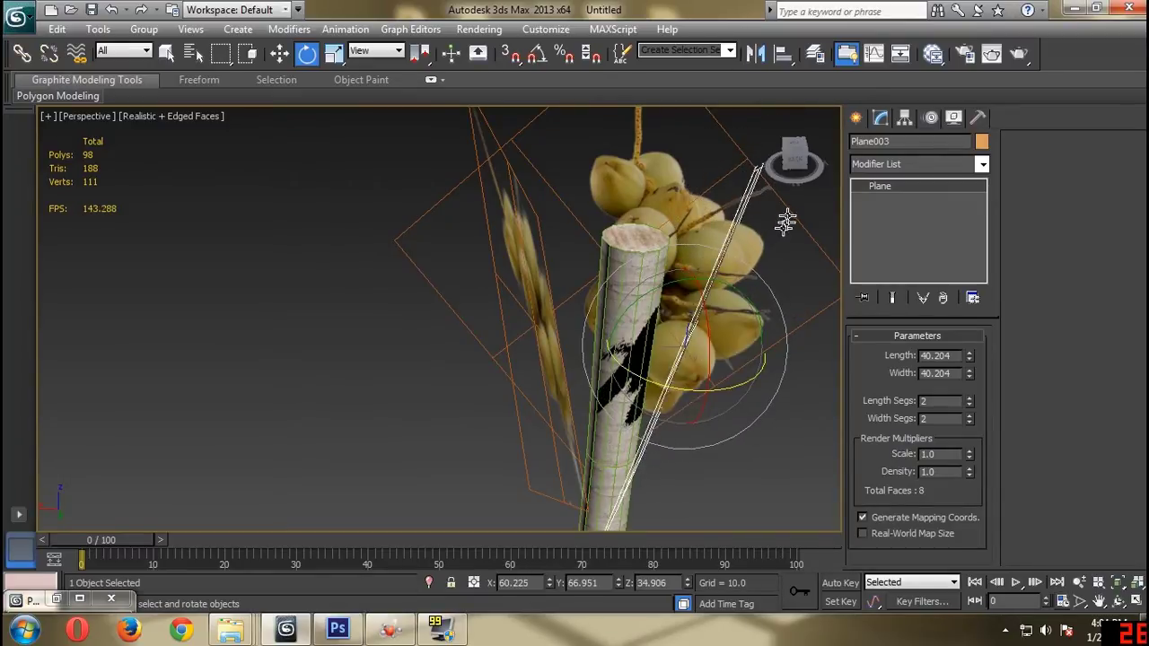
pyautogui.moveTo(795, 163); pyautogui.dragTo(738, 151)
pyautogui.moveTo(714, 277); pyautogui.dragTo(612, 246, button='middle')
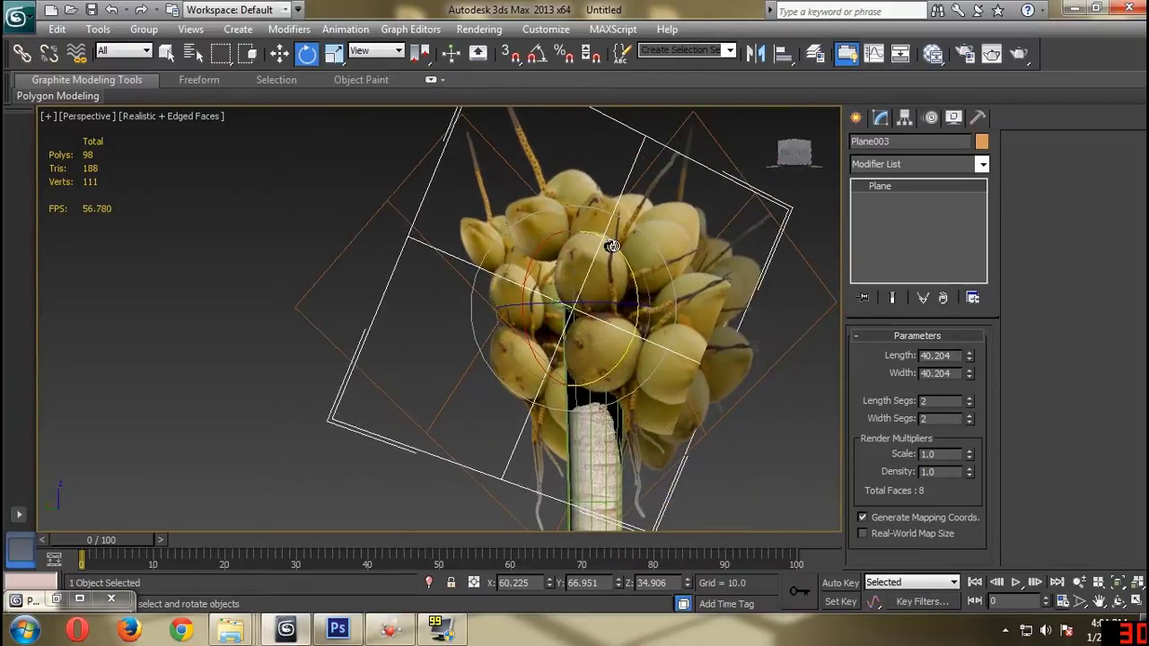
pyautogui.moveTo(622, 252); pyautogui.dragTo(624, 294)
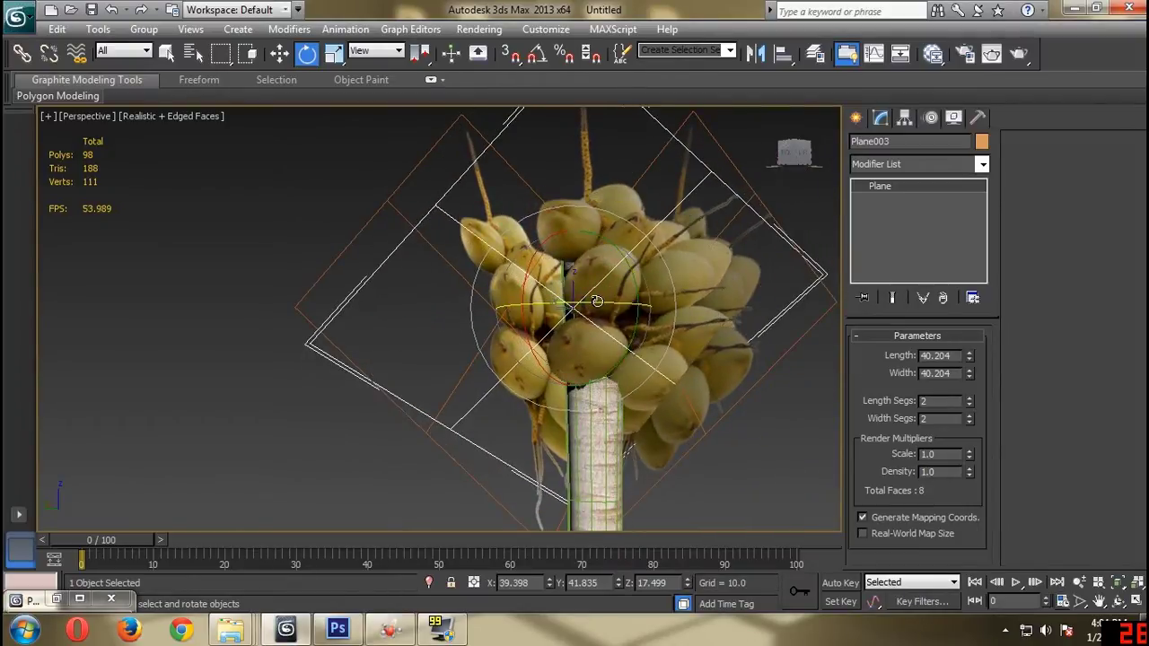
# Shift the third coconut plane sideways to spread the clusters around the trunk.
pyautogui.press('w')
pyautogui.moveTo(509, 313); pyautogui.dragTo(492, 318)
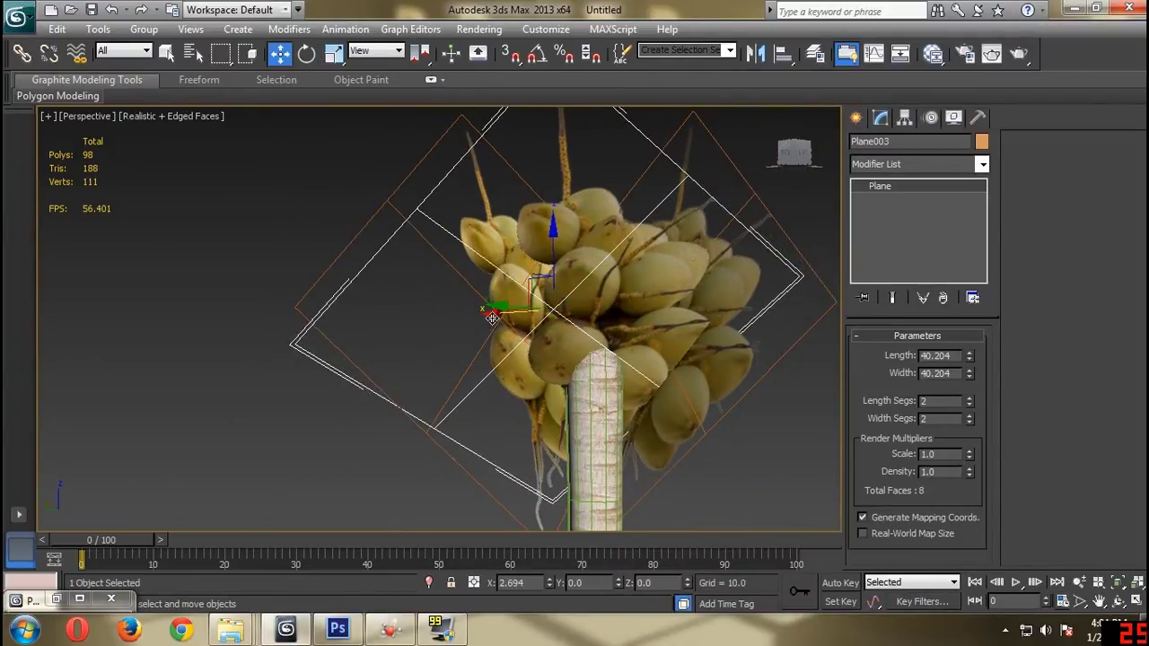
pyautogui.moveTo(785, 149)
pyautogui.mouseDown()
pyautogui.moveTo(801, 160)
pyautogui.moveTo(792, 168)
pyautogui.mouseUp()
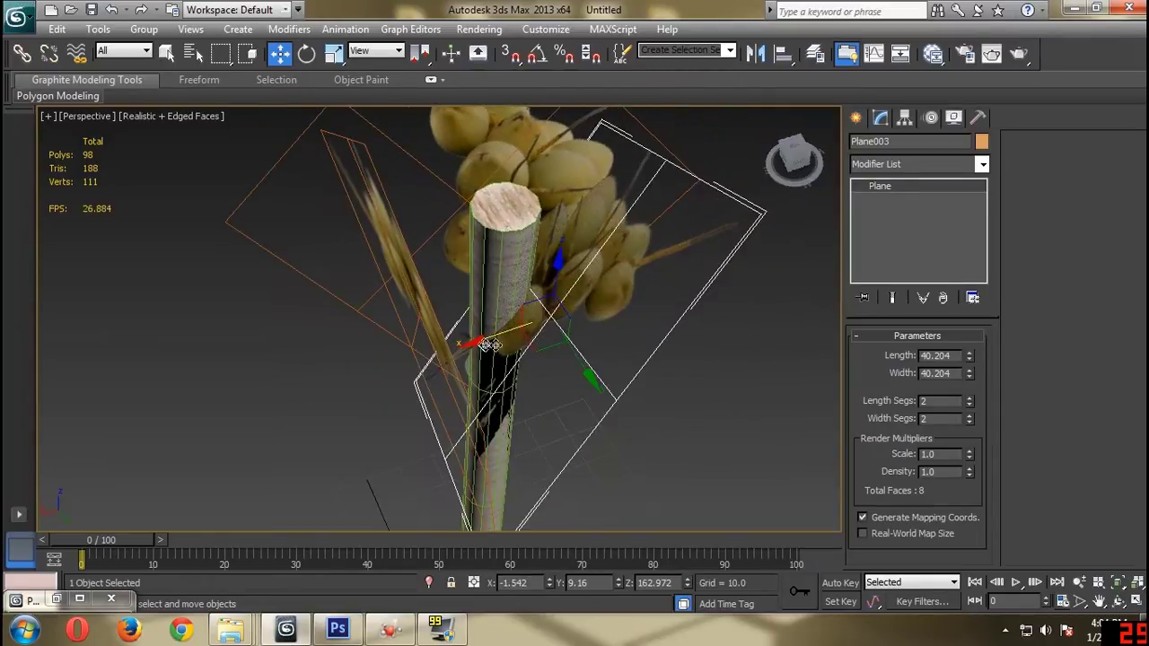
pyautogui.moveTo(532, 344); pyautogui.dragTo(586, 346)
# Rotate the third coconut plane by about -36 degrees around the vertical axis and deselect it.
pyautogui.press('e')
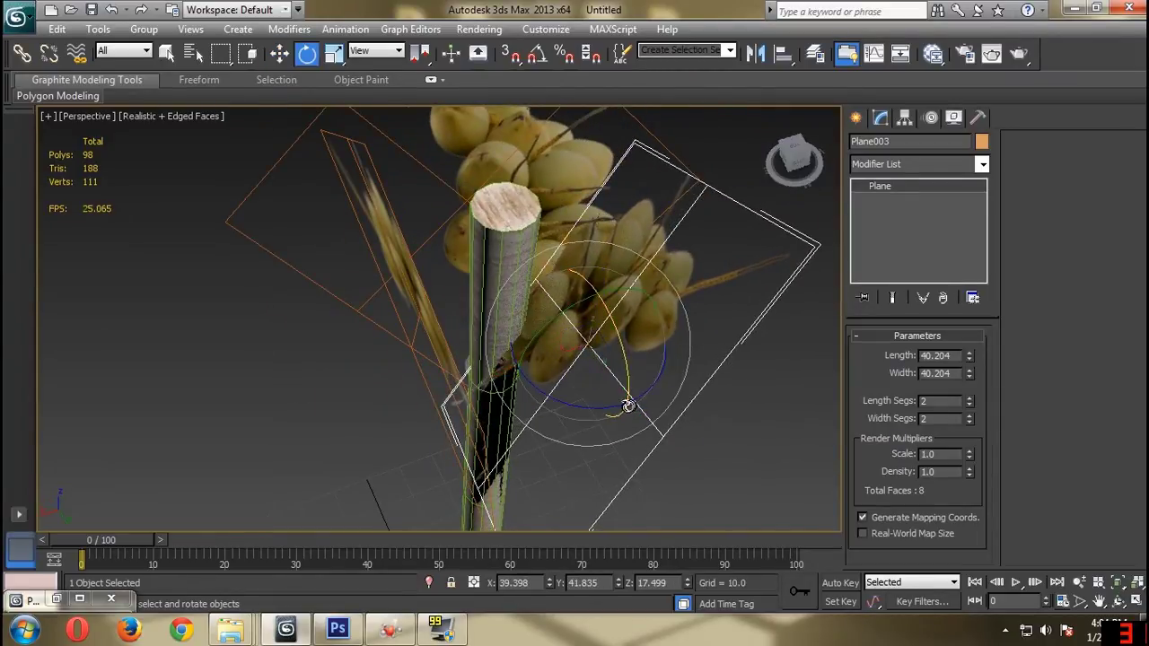
pyautogui.moveTo(647, 394); pyautogui.dragTo(618, 406)
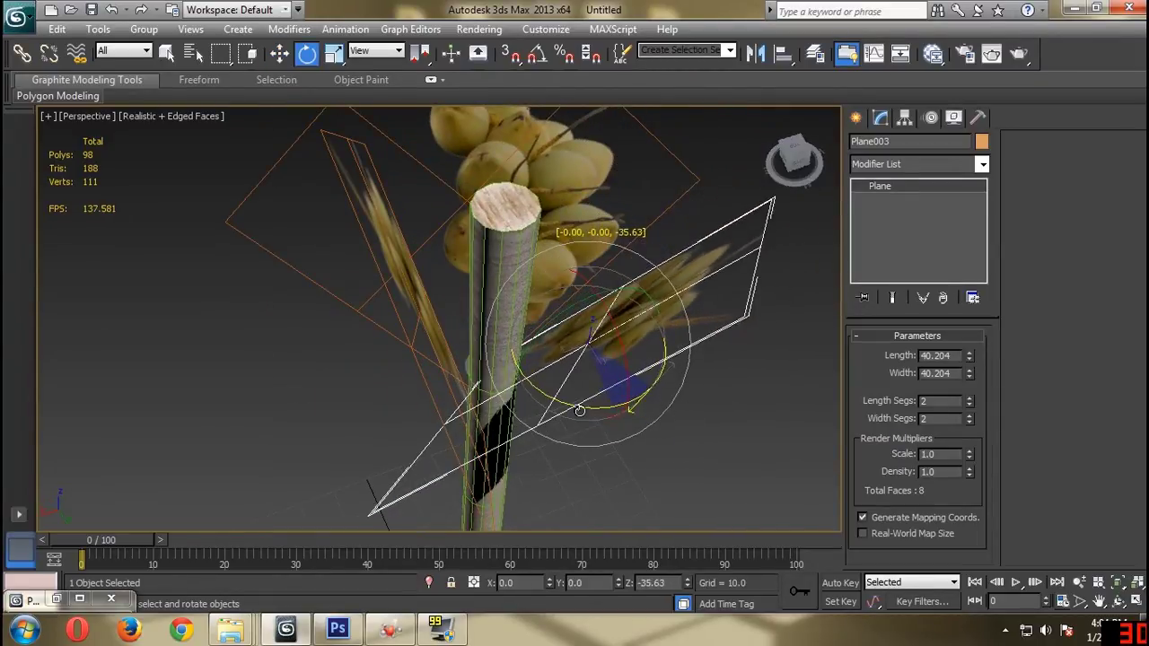
pyautogui.click(750, 382)
pyautogui.scroll(-4, 750, 382)
pyautogui.moveTo(795, 156); pyautogui.dragTo(750, 175)
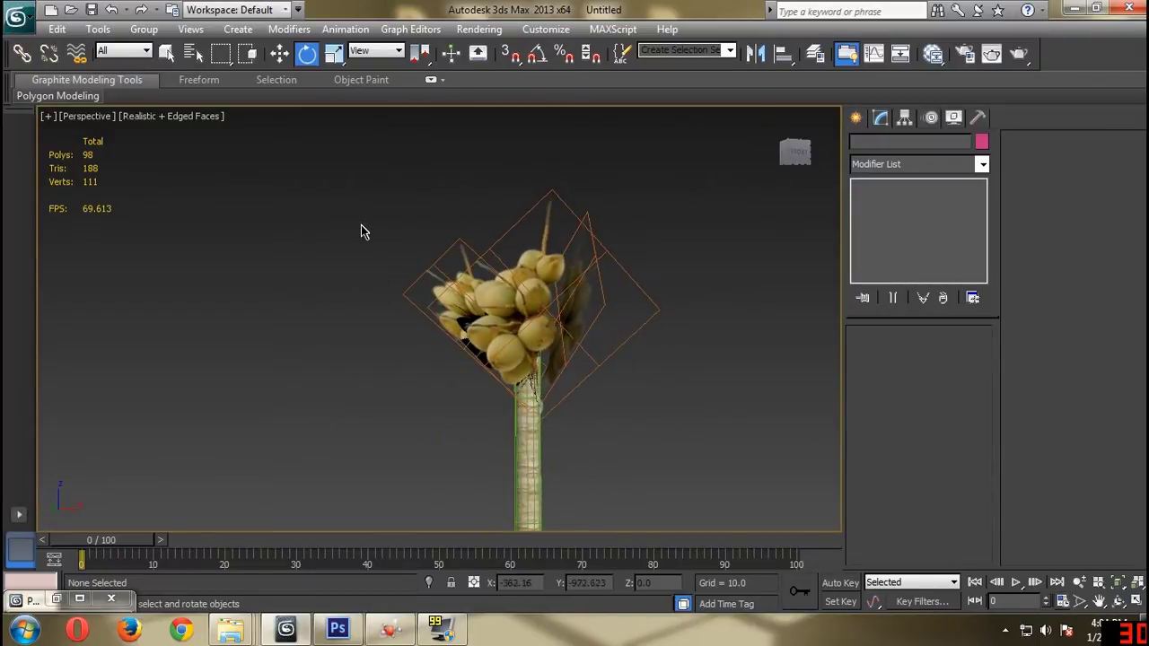
# Reduce the first and third coconut planes to 1 length segment and 1 width segment each.
pyautogui.moveTo(634, 219); pyautogui.dragTo(634, 220)
pyautogui.moveTo(785, 145); pyautogui.dragTo(799, 151)
pyautogui.click(614, 190)
pyautogui.click(548, 224)
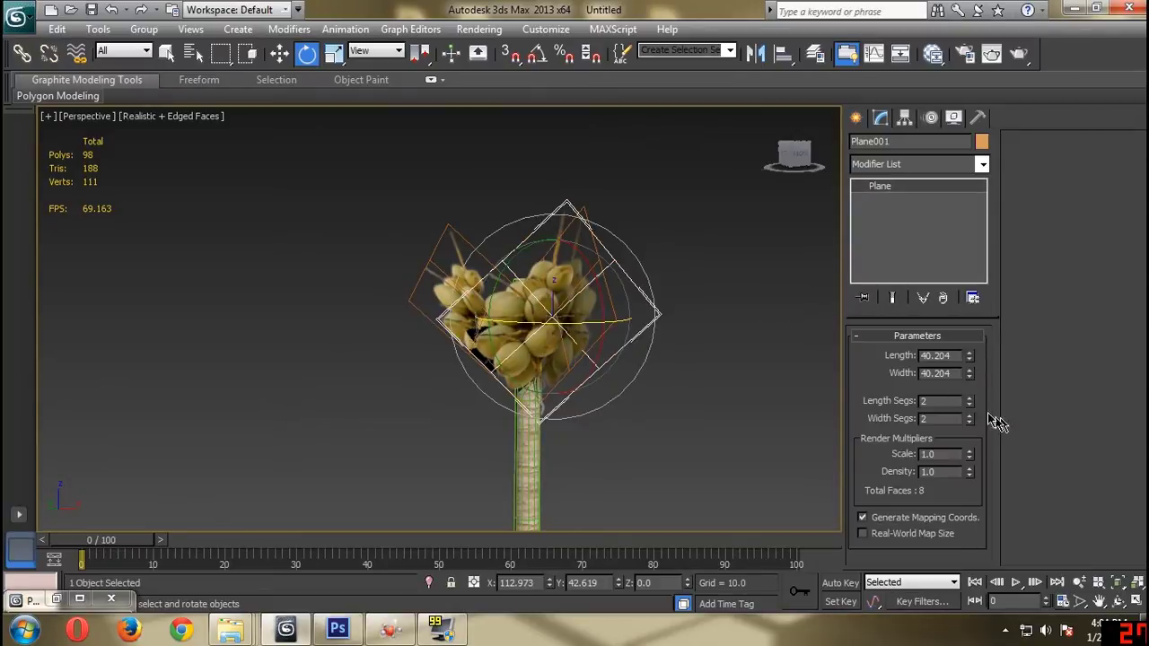
pyautogui.click(802, 417)
pyautogui.click(436, 267)
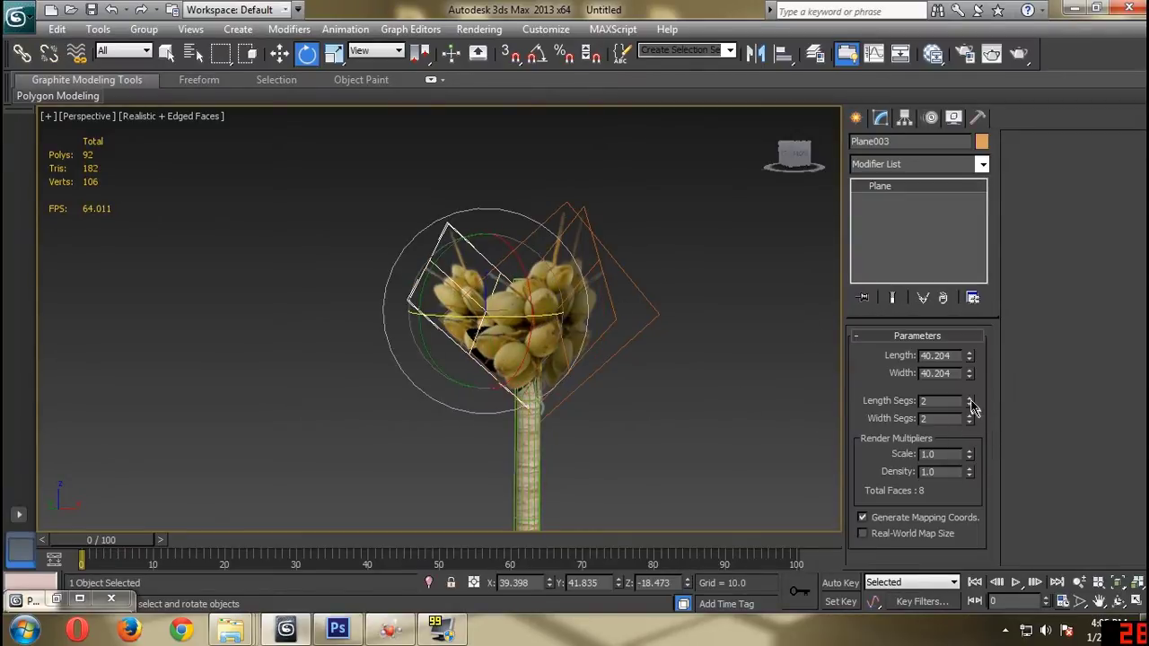
pyautogui.click(720, 404)
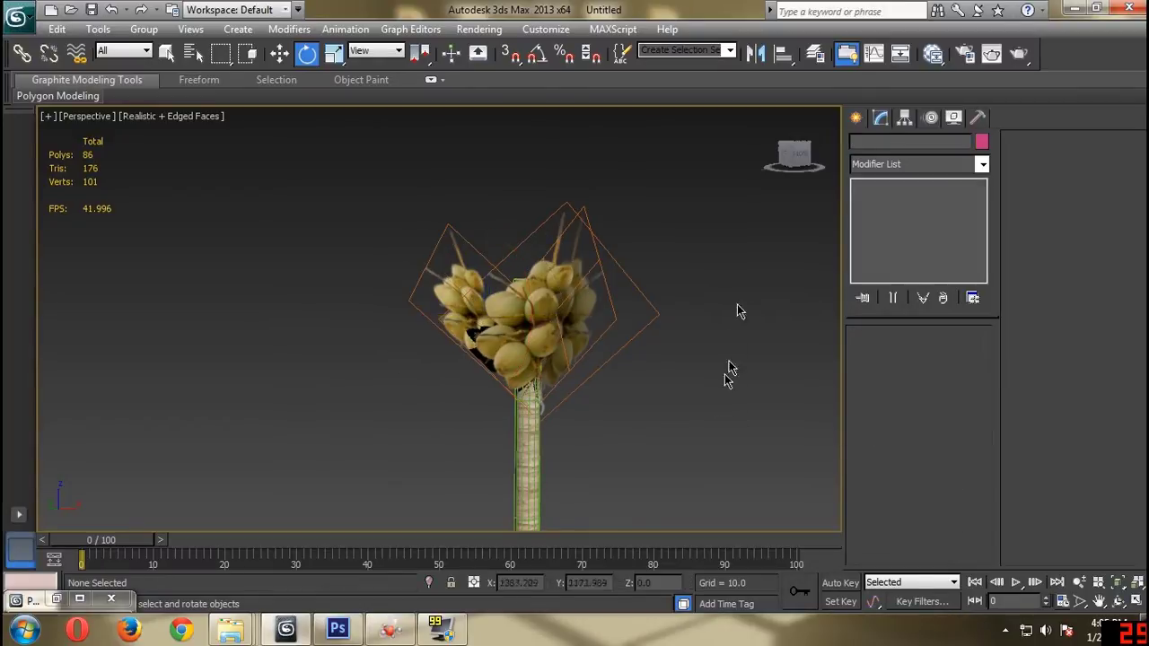
# Reduce the second coconut plane to 1 length segment and 1 width segment, and deselect it.
pyautogui.moveTo(790, 156); pyautogui.dragTo(738, 160)
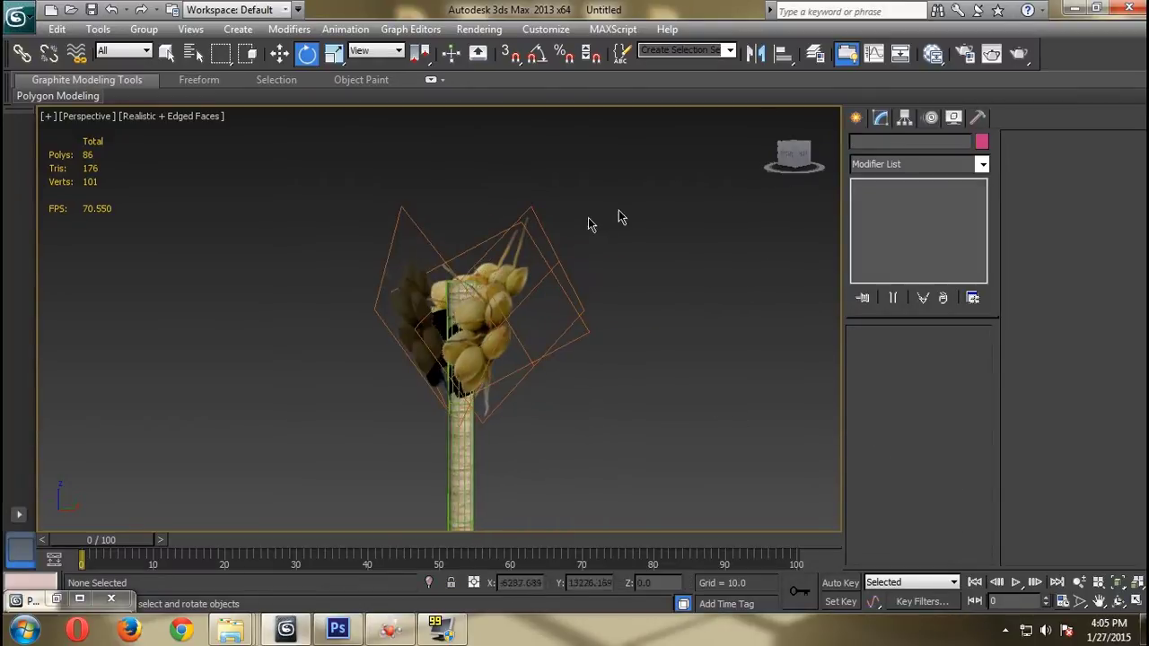
pyautogui.click(532, 219)
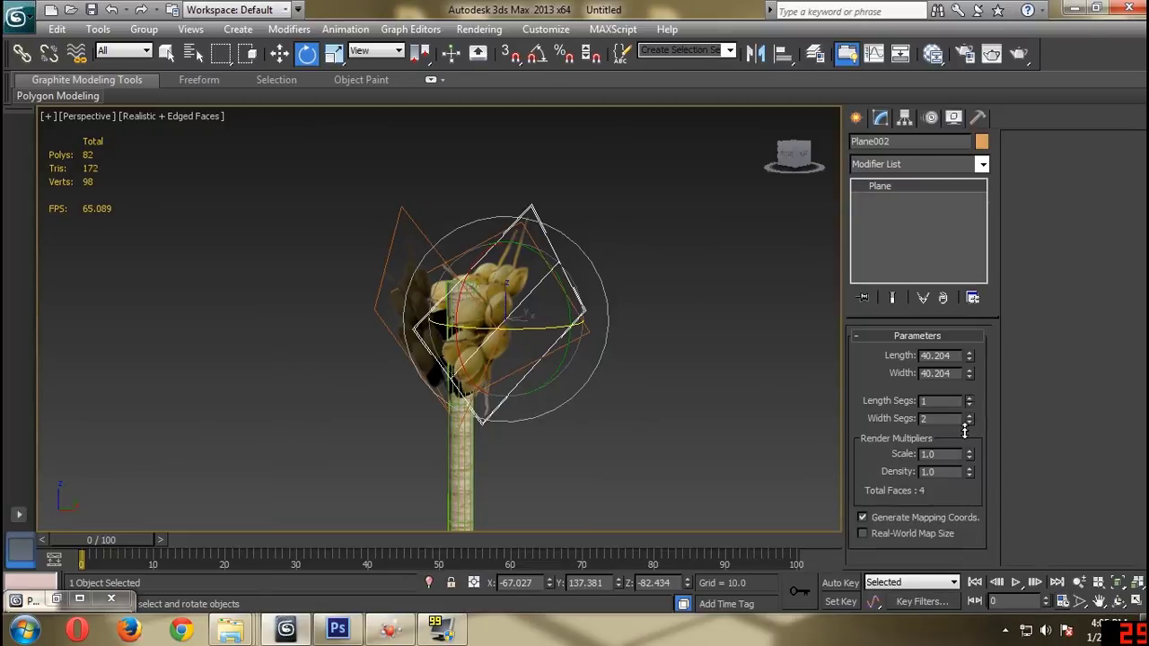
pyautogui.click(716, 369)
pyautogui.click(552, 297)
pyautogui.click(680, 404)
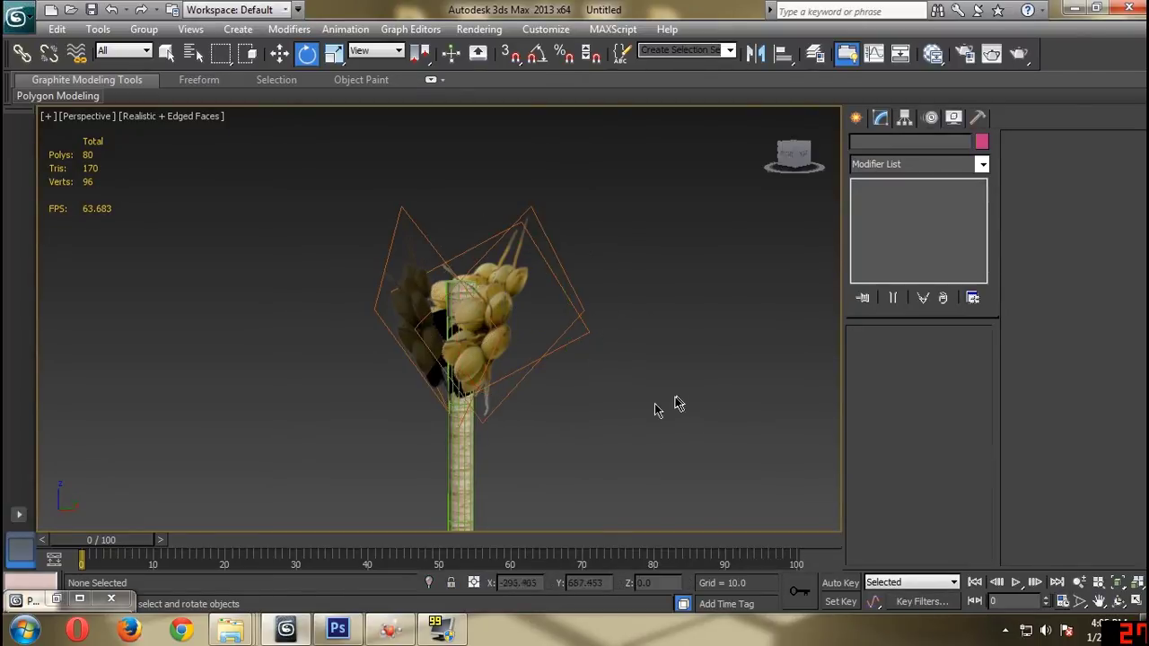
# Create a plane about 40 long by 81 wide on the ground beside the trunk's base.
pyautogui.scroll(-6, 634, 349)
pyautogui.moveTo(799, 160); pyautogui.dragTo(801, 168)
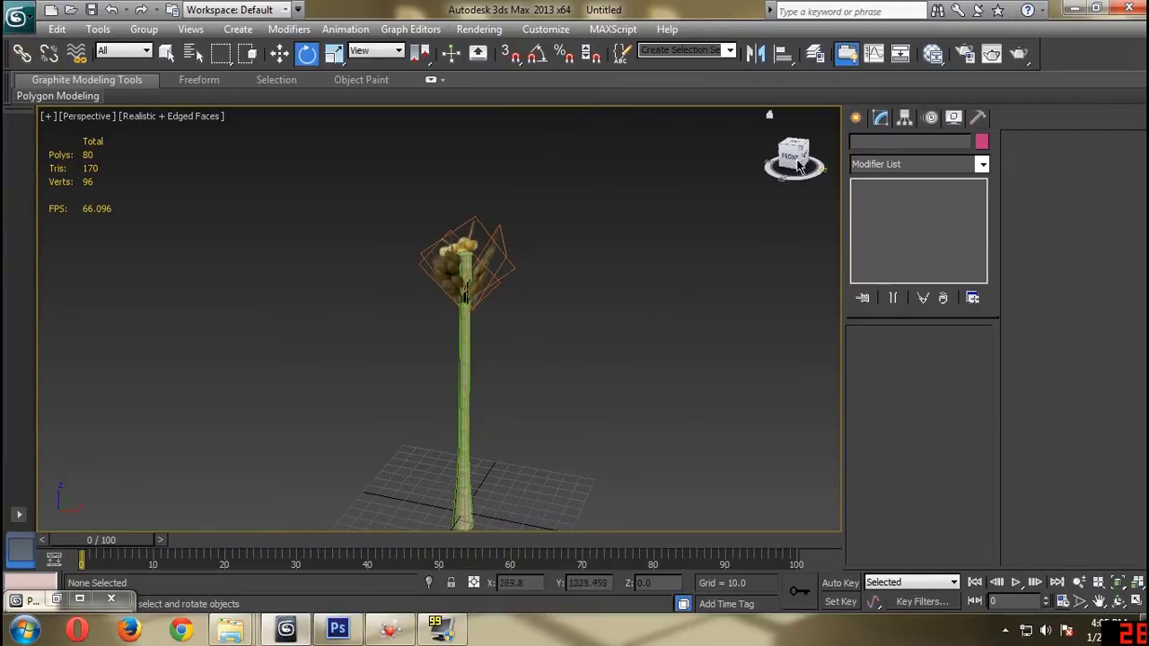
pyautogui.moveTo(660, 289); pyautogui.dragTo(687, 213, button='middle')
pyautogui.scroll(3, 616, 328)
pyautogui.moveTo(614, 330); pyautogui.dragTo(546, 304, button='middle')
pyautogui.scroll(4, 543, 310)
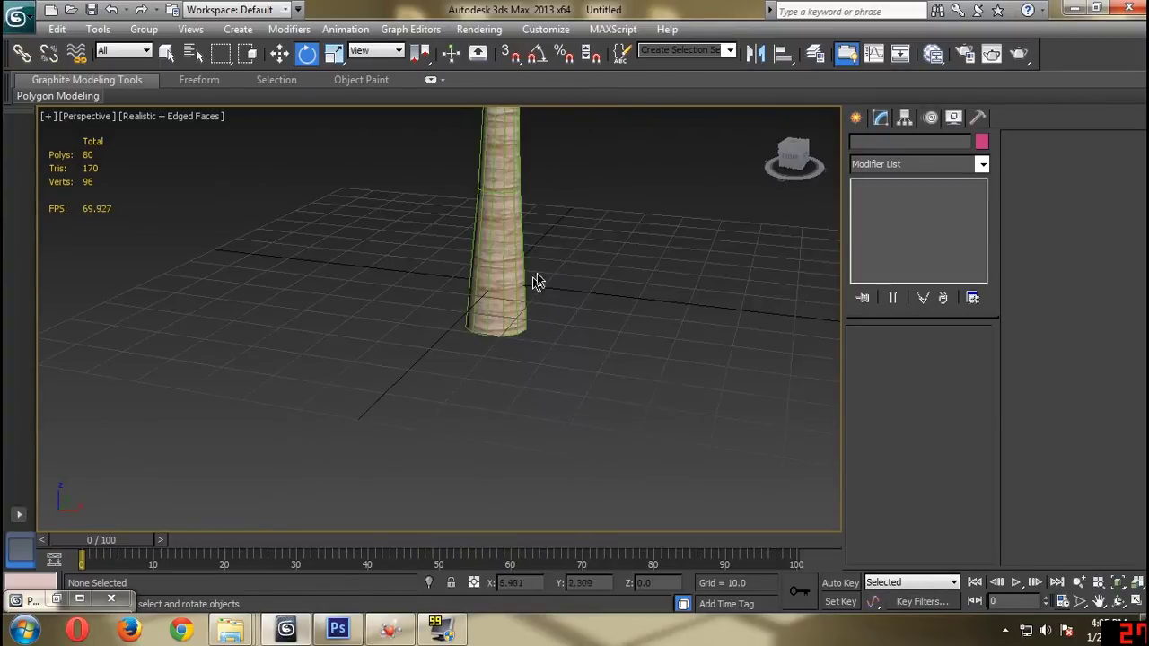
pyautogui.moveTo(782, 159); pyautogui.dragTo(800, 166)
pyautogui.moveTo(397, 268); pyautogui.dragTo(630, 185, button='middle')
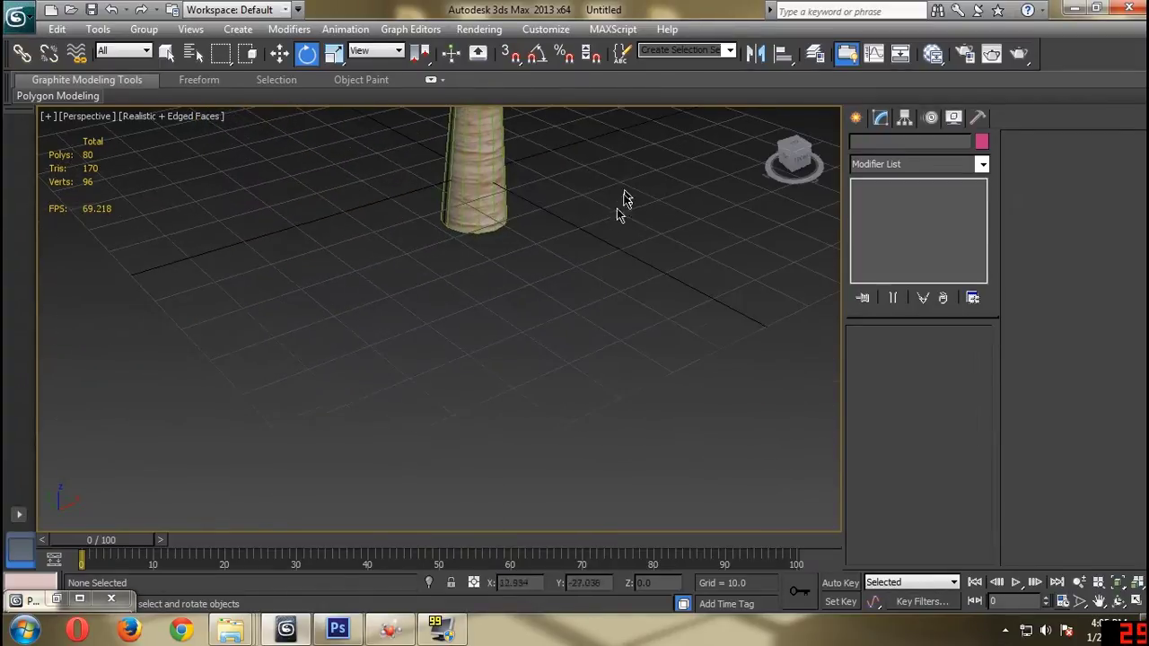
pyautogui.moveTo(605, 237); pyautogui.dragTo(590, 287, button='middle')
pyautogui.click(857, 117)
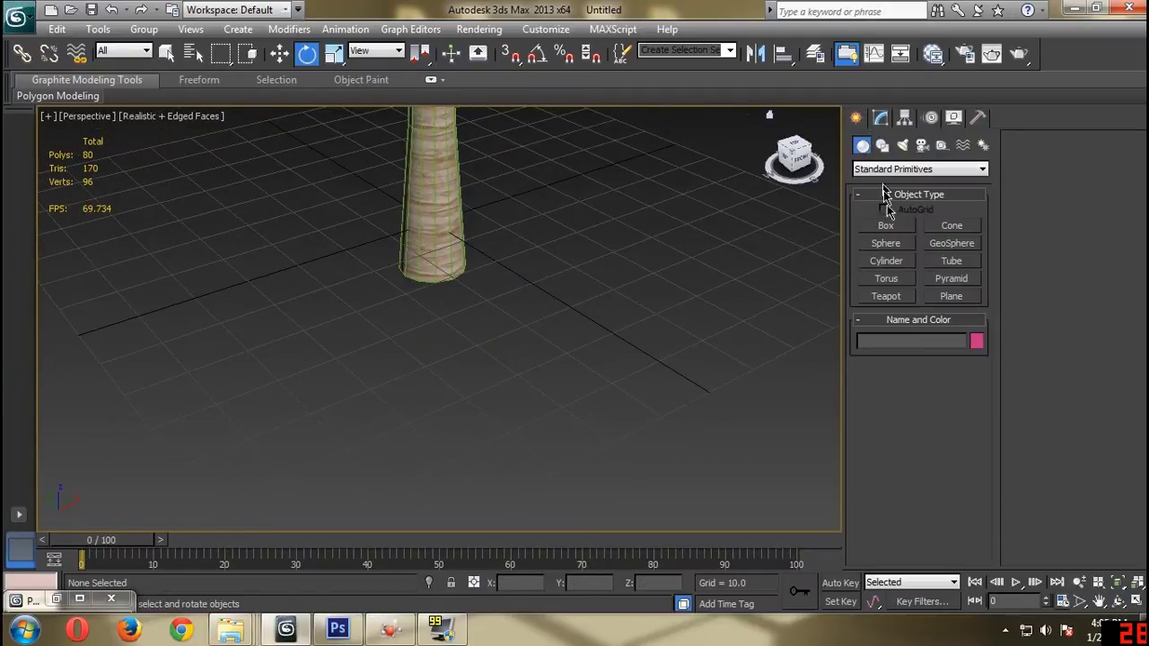
pyautogui.click(950, 297)
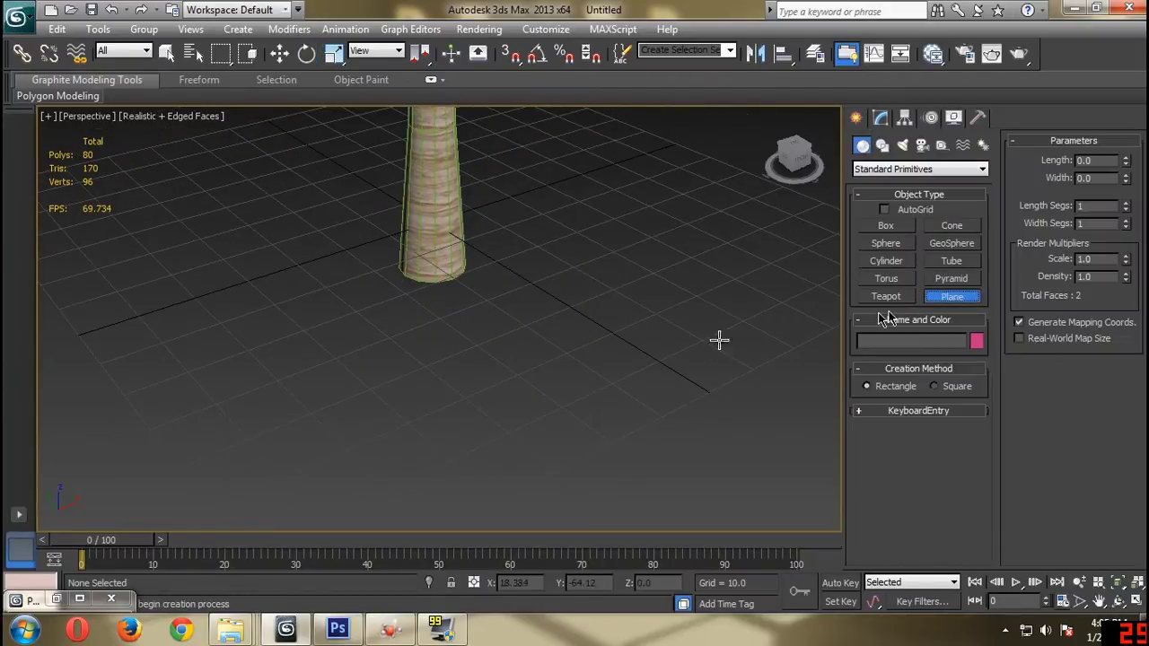
pyautogui.moveTo(122, 395); pyautogui.dragTo(708, 340)
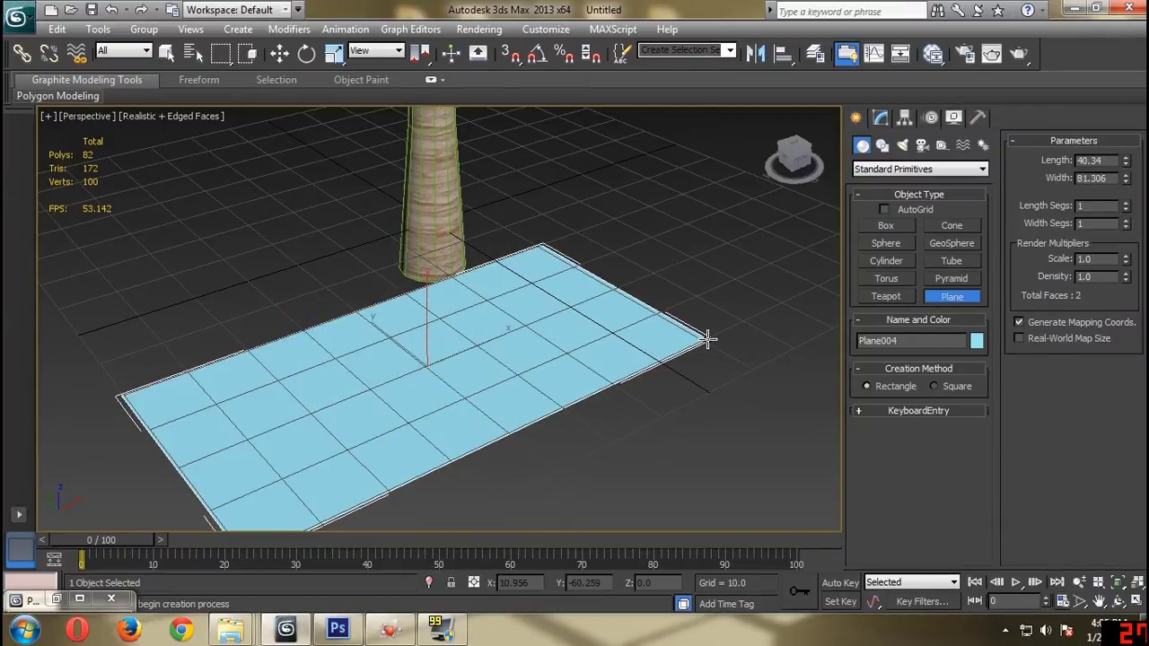
pyautogui.rightClick(743, 272)
# Assign the palm leaf material to the new ground plane and close the material editor.
pyautogui.moveTo(690, 266); pyautogui.dragTo(702, 219, button='middle')
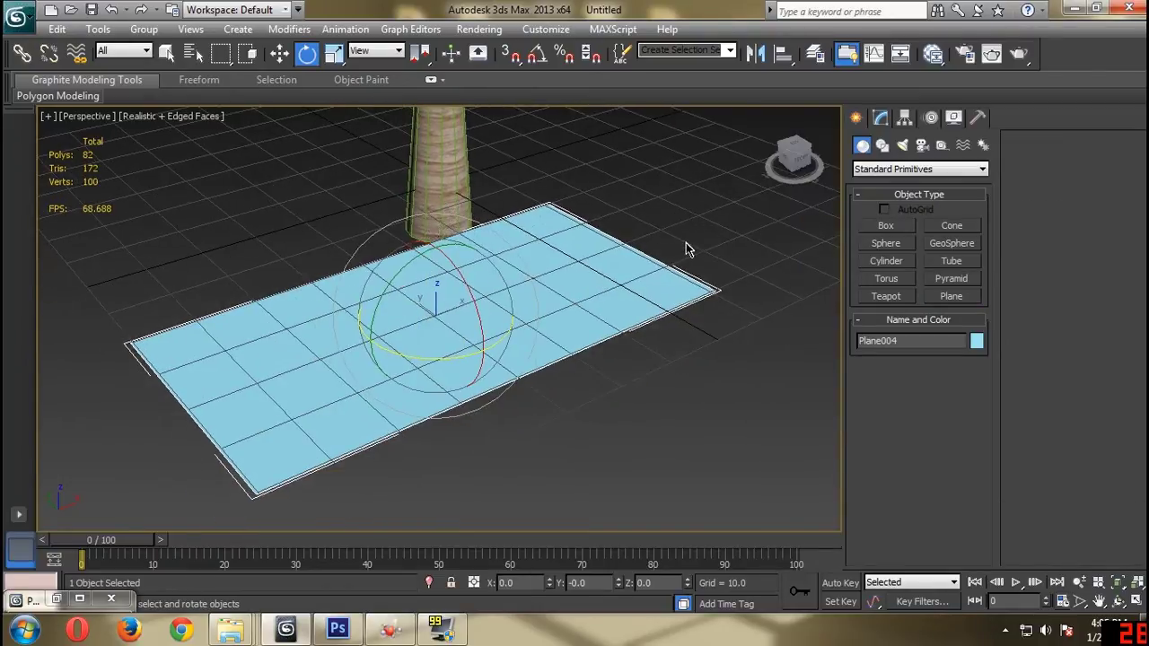
pyautogui.press('m')
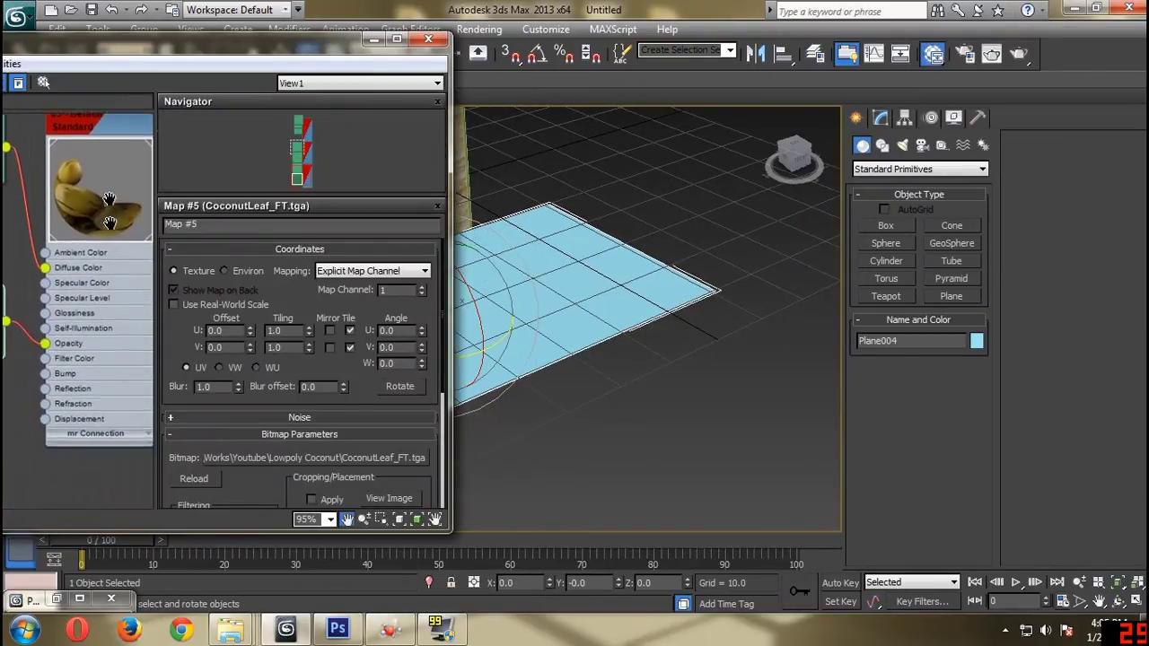
pyautogui.moveTo(110, 220); pyautogui.dragTo(4, 386, button='middle')
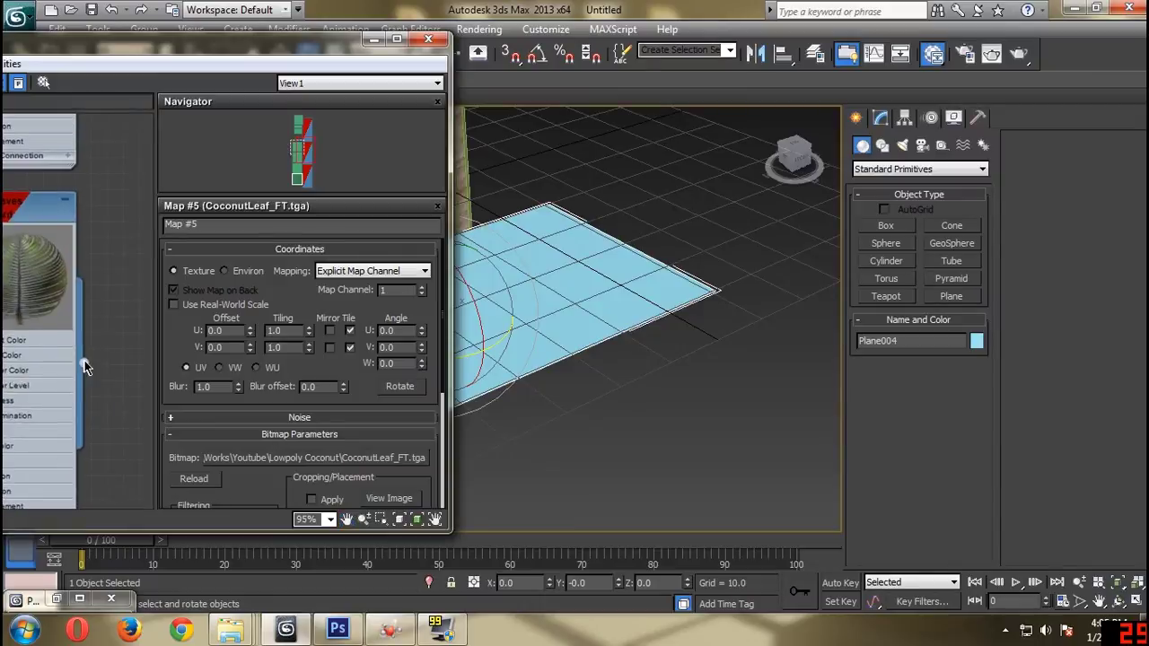
pyautogui.moveTo(84, 367); pyautogui.dragTo(547, 260)
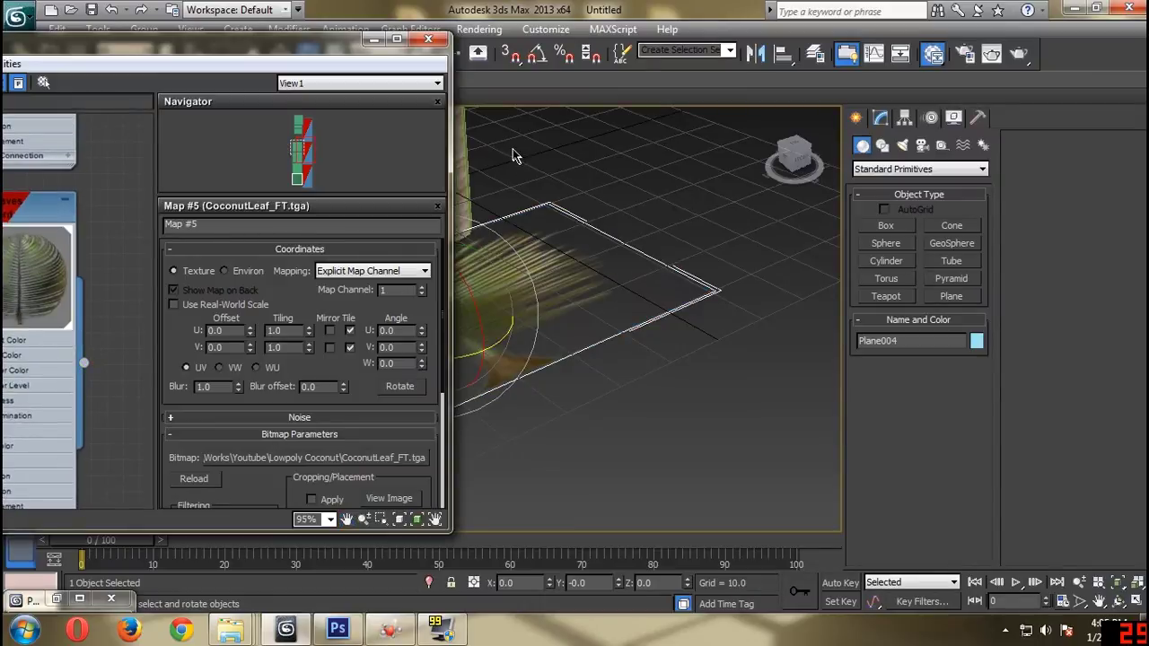
pyautogui.click(427, 40)
# Scale the leaf plane to about 50% along X and about 200% along Y.
pyautogui.press('r')
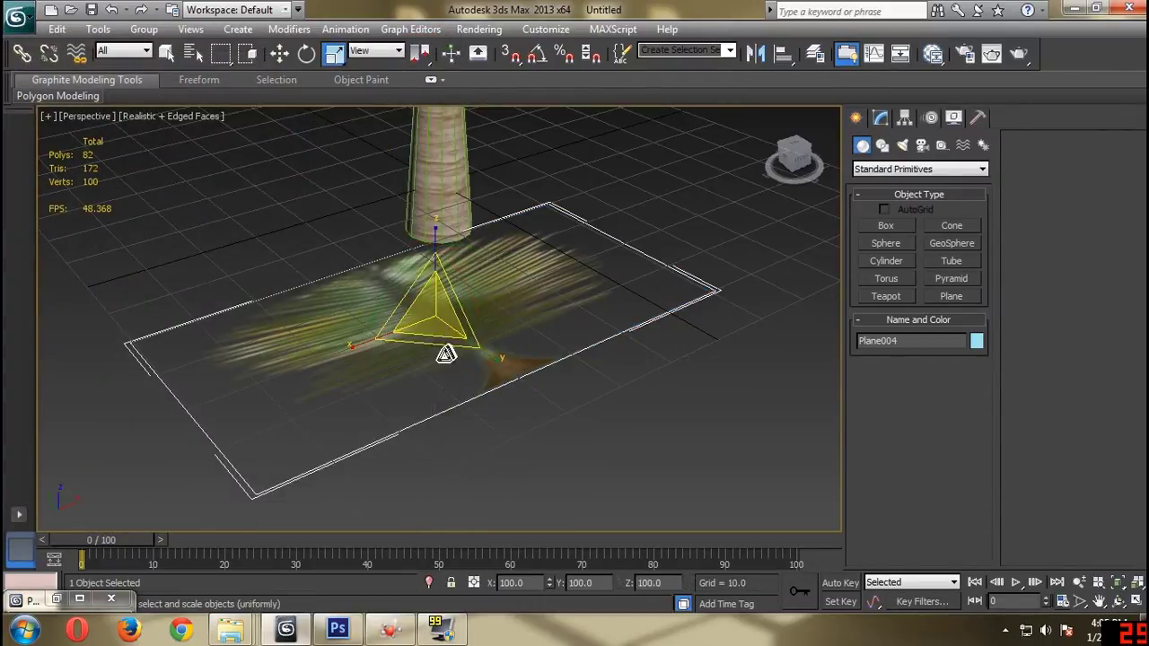
pyautogui.moveTo(362, 339); pyautogui.dragTo(426, 333)
pyautogui.moveTo(493, 356)
pyautogui.mouseDown()
pyautogui.moveTo(512, 377)
pyautogui.moveTo(505, 371)
pyautogui.mouseUp()
pyautogui.hotkey('ctrl', 'z')
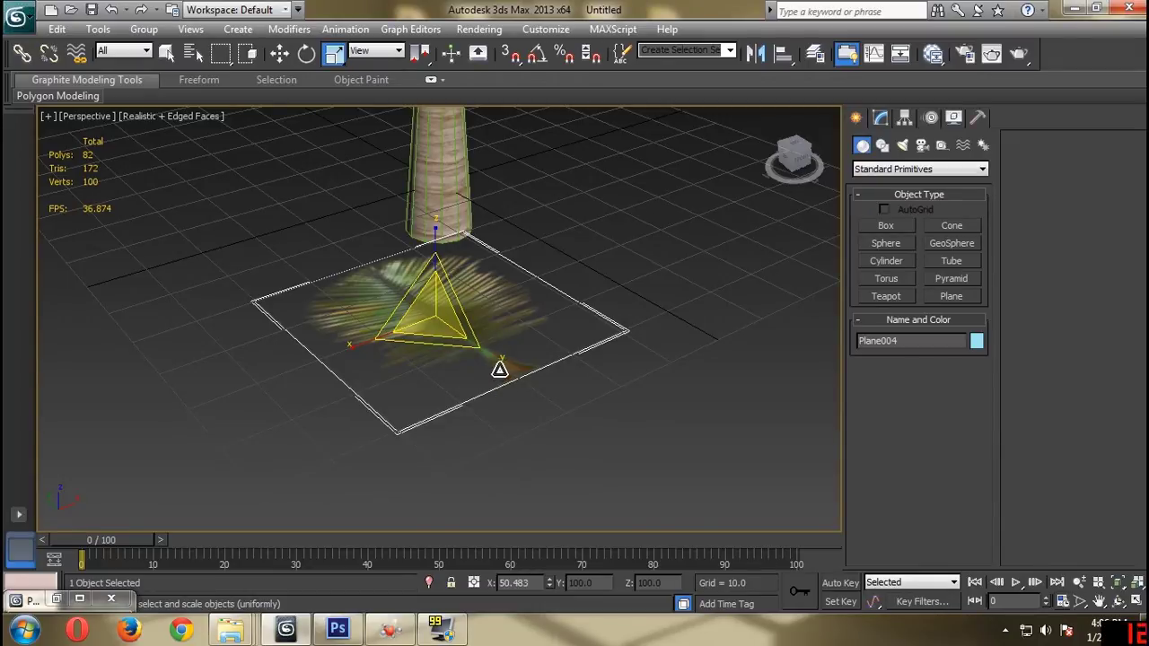
pyautogui.moveTo(500, 370); pyautogui.dragTo(514, 393)
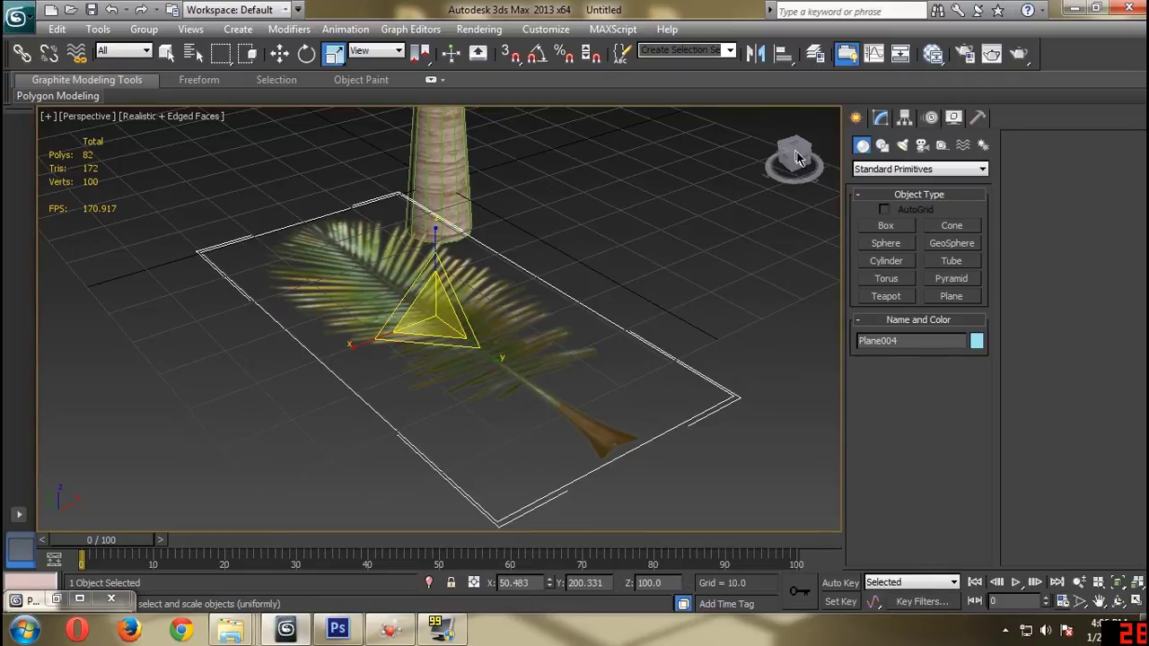
pyautogui.moveTo(800, 158)
pyautogui.mouseDown()
pyautogui.moveTo(797, 184)
pyautogui.moveTo(815, 143)
pyautogui.moveTo(790, 177)
pyautogui.moveTo(783, 170)
pyautogui.mouseUp()
pyautogui.click(646, 234)
pyautogui.click(529, 267)
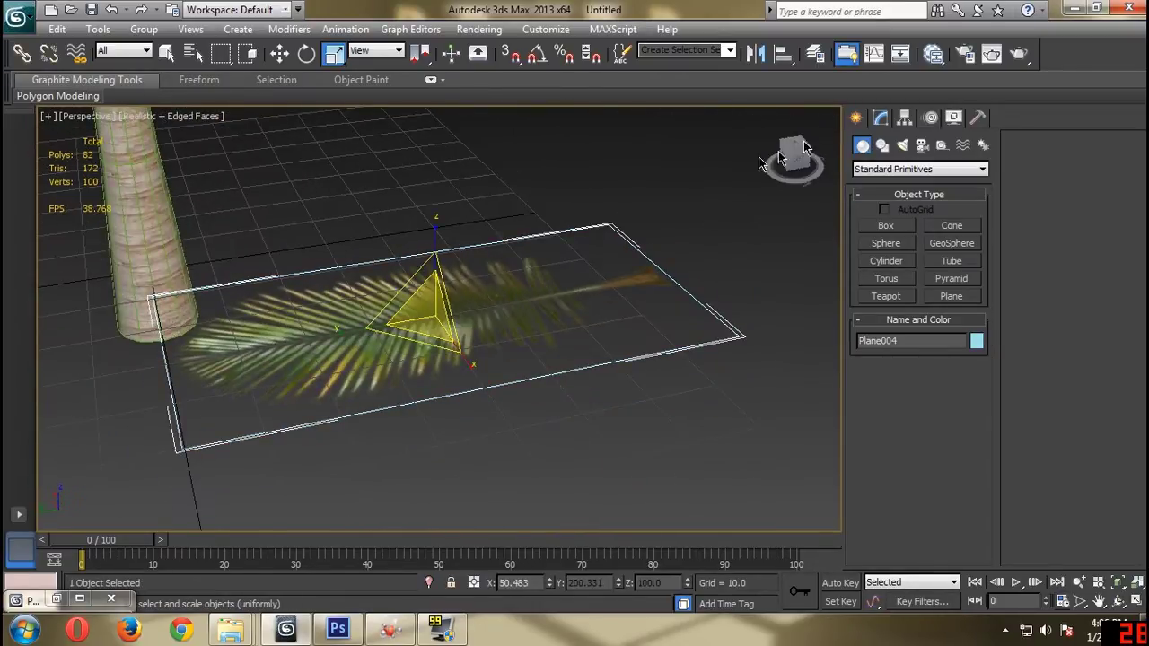
# Convert the leaf plane to an editable poly.
pyautogui.click(881, 118)
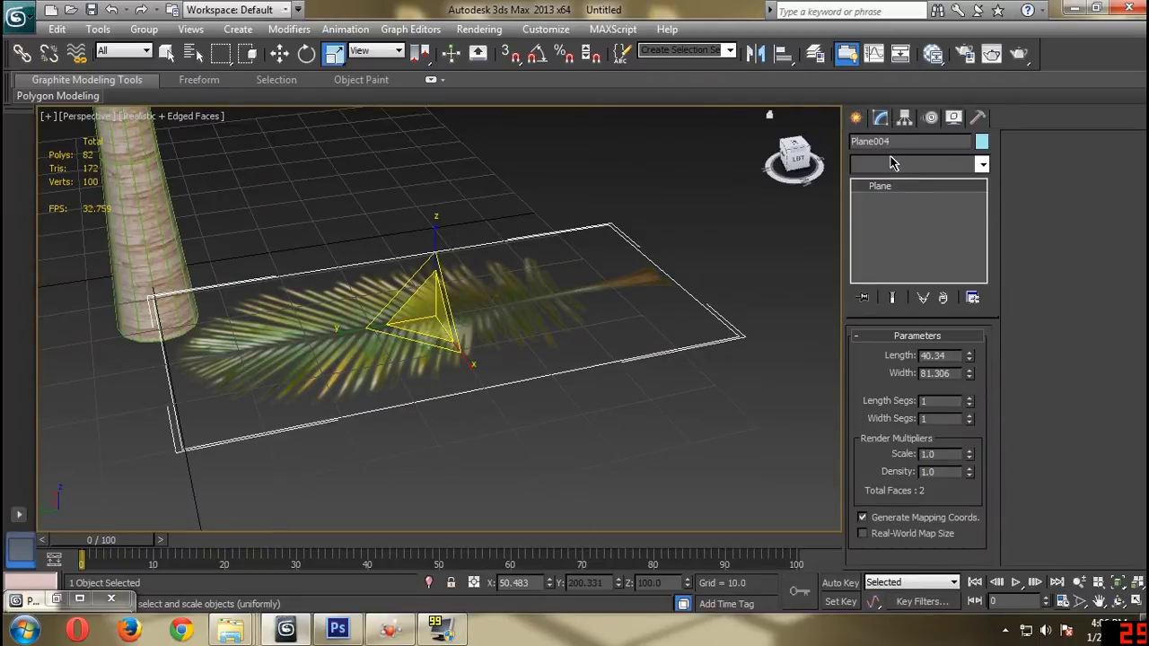
pyautogui.click(892, 162)
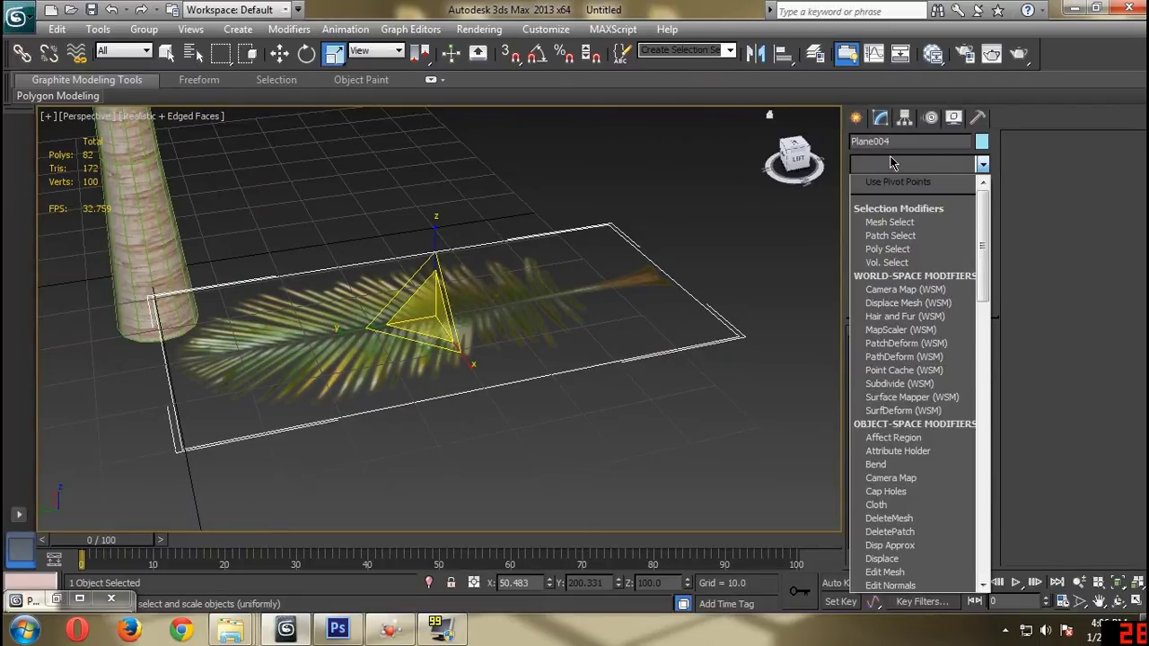
pyautogui.click(892, 163)
pyautogui.moveTo(105, 97)
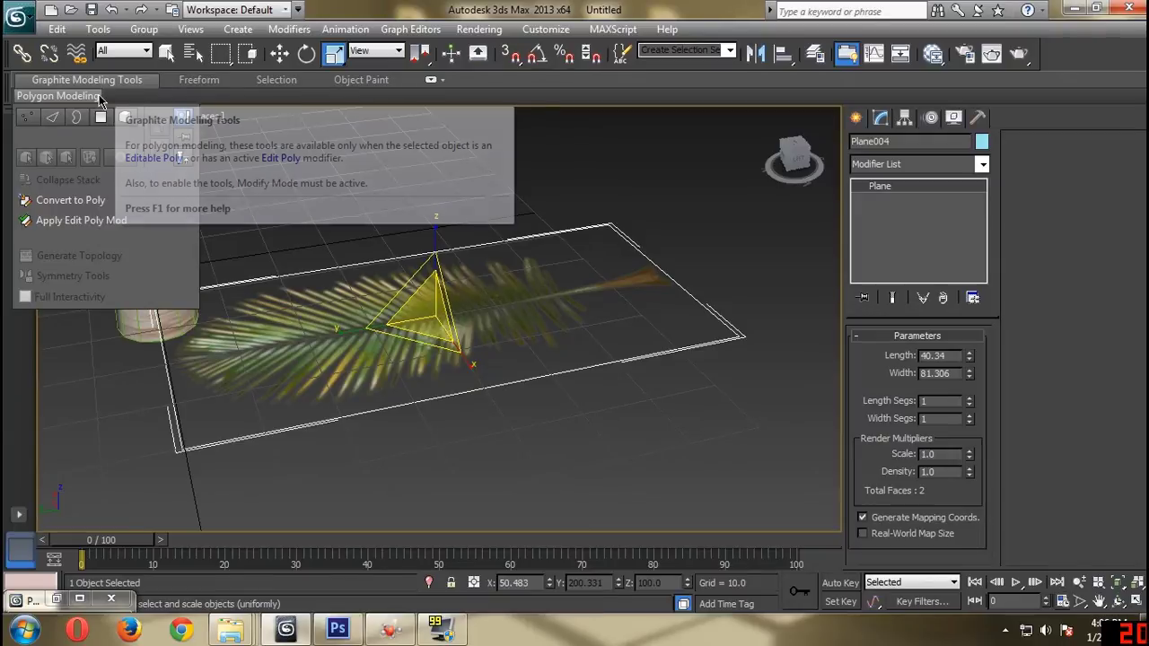
pyautogui.click(92, 200)
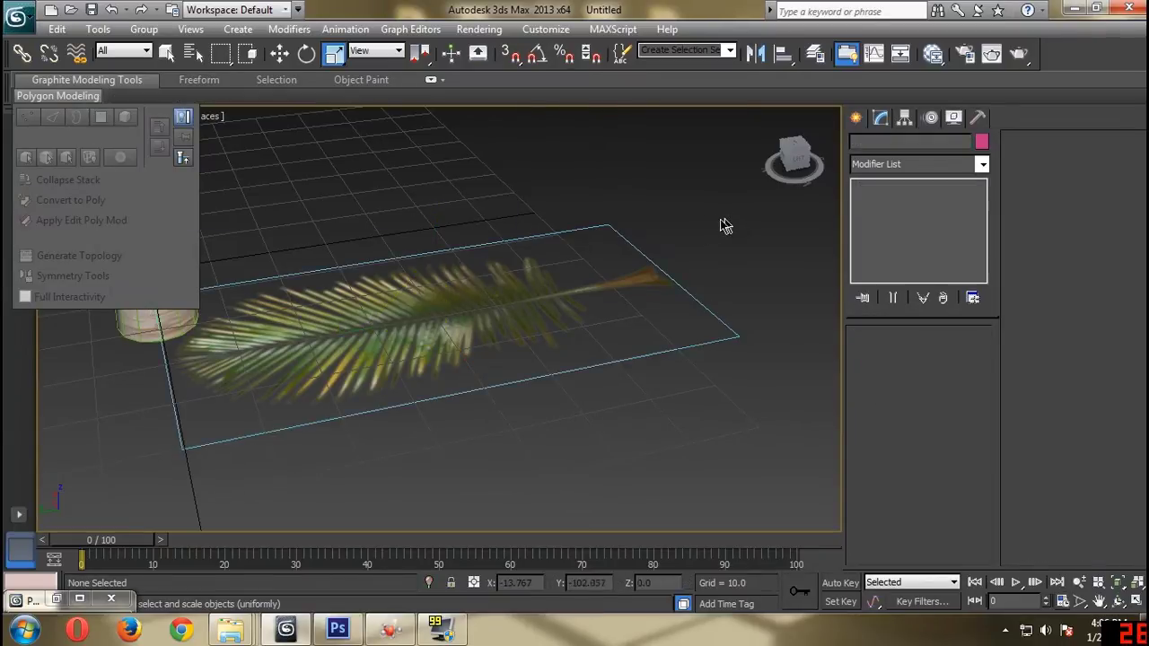
# Clone the leaf plane as a copy and raise it to the height of the coconut clusters.
pyautogui.scroll(-5, 543, 285)
pyautogui.hotkey('ctrl', 'v')
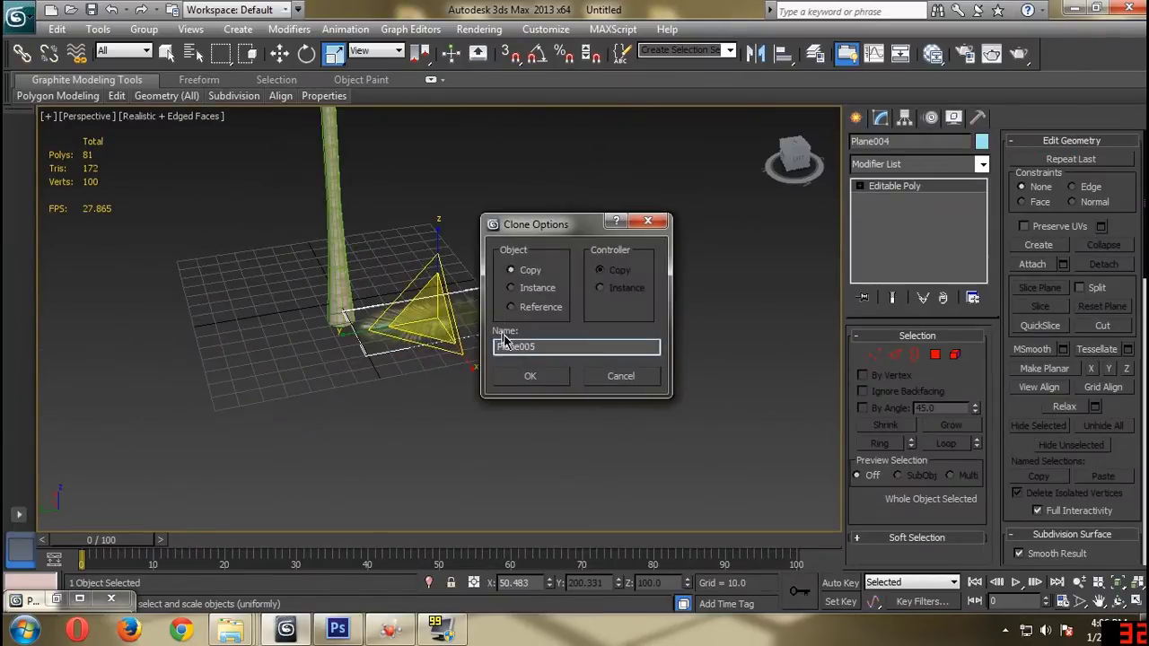
pyautogui.click(532, 377)
pyautogui.press('w')
pyautogui.moveTo(437, 258); pyautogui.dragTo(418, 149)
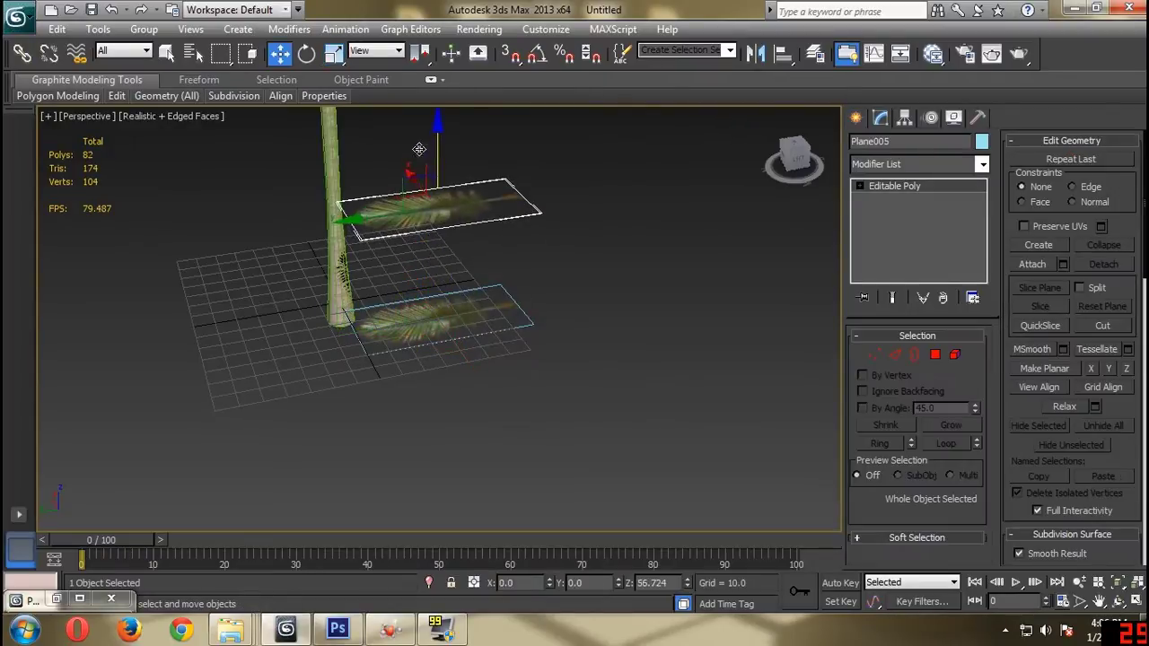
pyautogui.moveTo(432, 190); pyautogui.dragTo(459, 391, button='middle')
pyautogui.moveTo(469, 375); pyautogui.dragTo(449, 162)
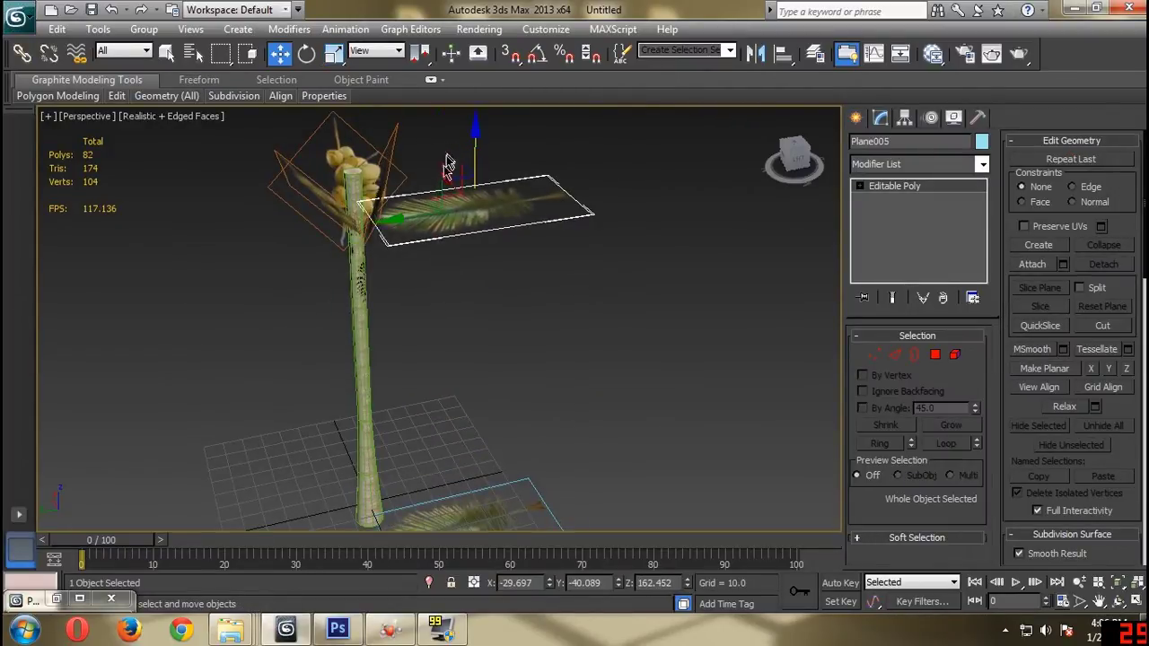
# Move the leaf copy across the trunk so its stem end meets the trunk's top at a height of about 172.
pyautogui.moveTo(449, 162); pyautogui.dragTo(487, 329, button='middle')
pyautogui.scroll(4, 488, 328)
pyautogui.moveTo(579, 415); pyautogui.dragTo(138, 412)
pyautogui.moveTo(168, 354); pyautogui.dragTo(157, 310)
pyautogui.moveTo(609, 212); pyautogui.dragTo(742, 187, button='middle')
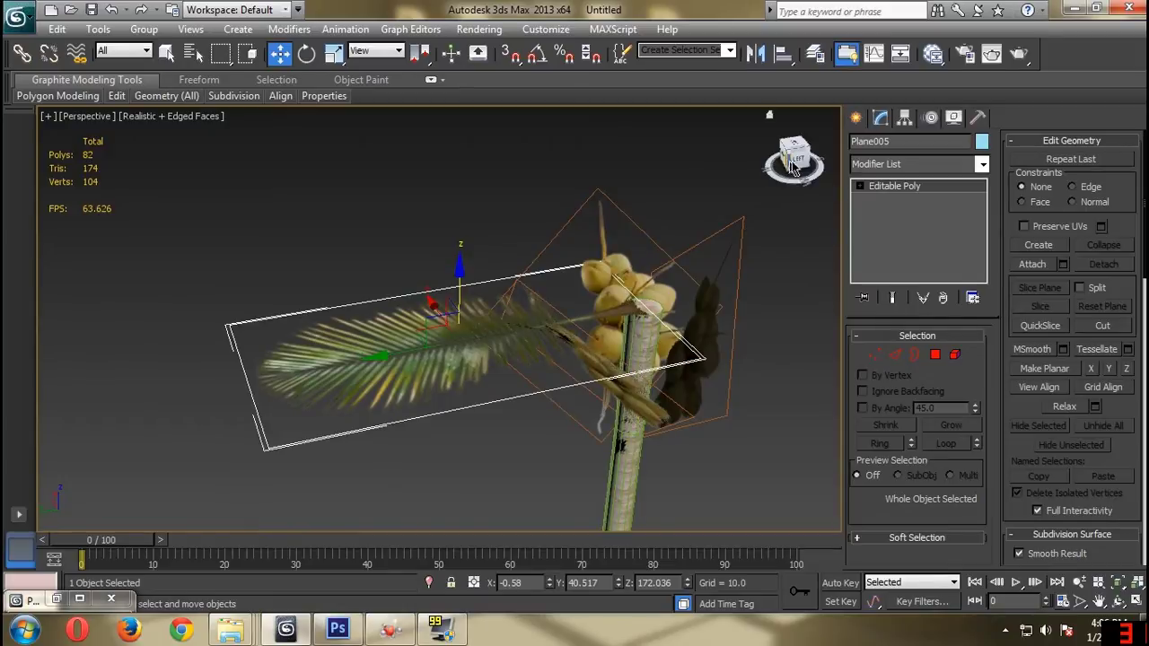
# Delete the leaf copy at the top of the trunk.
pyautogui.moveTo(790, 168); pyautogui.dragTo(817, 167)
pyautogui.moveTo(621, 237); pyautogui.dragTo(505, 295, button='middle')
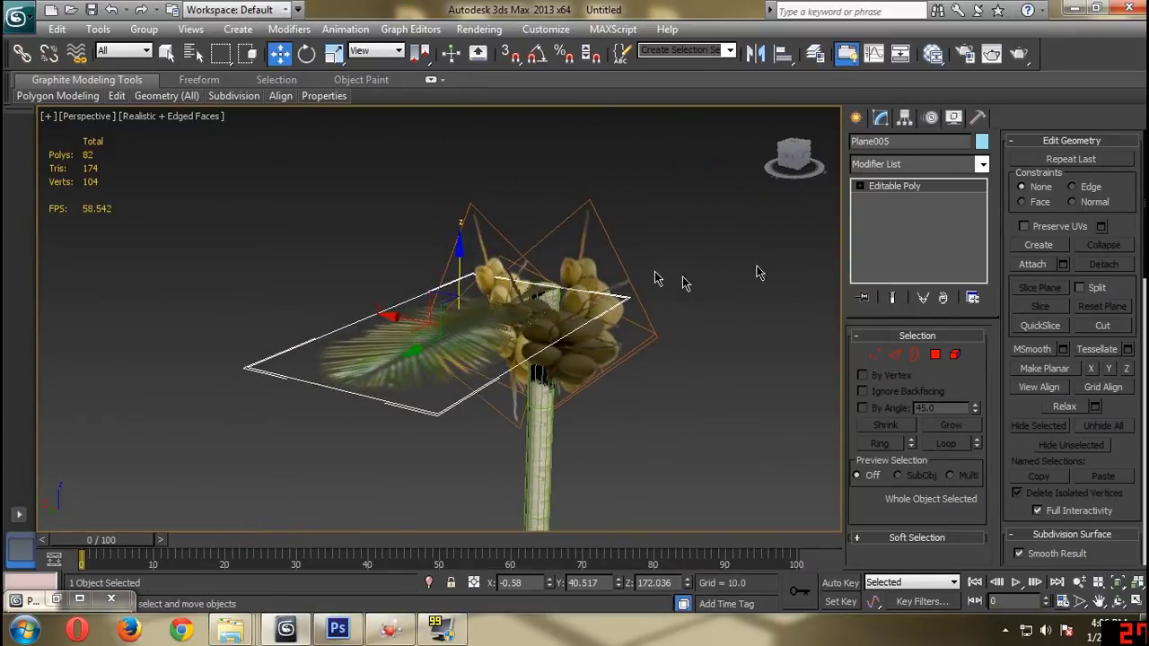
pyautogui.click(900, 164)
pyautogui.click(900, 163)
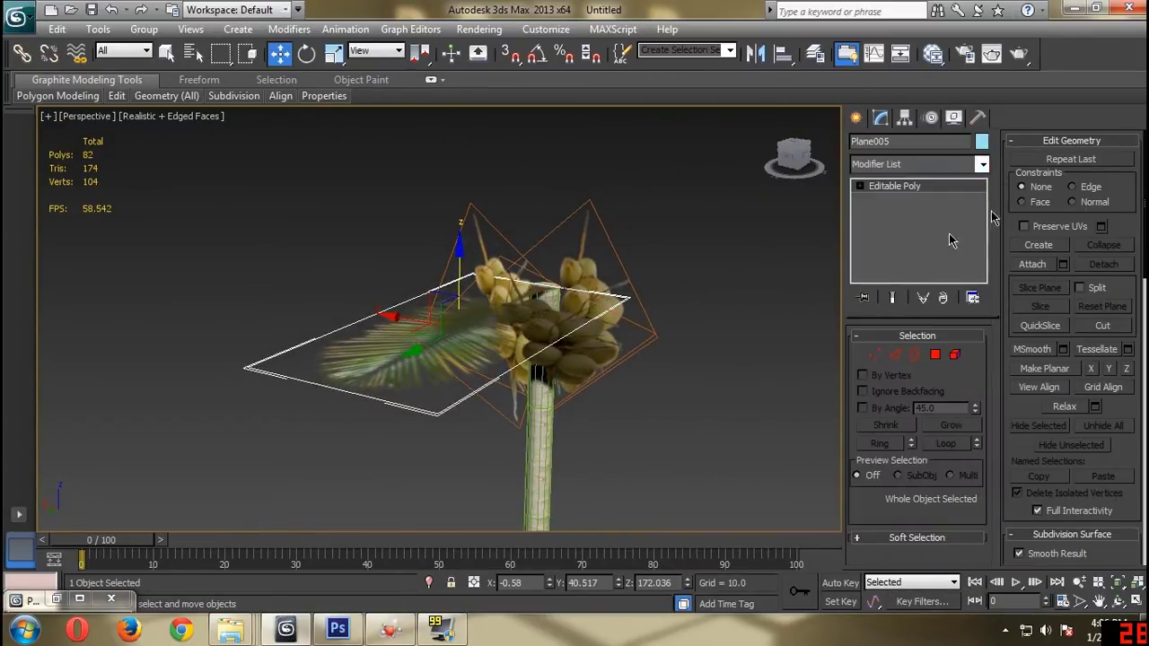
pyautogui.click(855, 120)
pyautogui.click(880, 119)
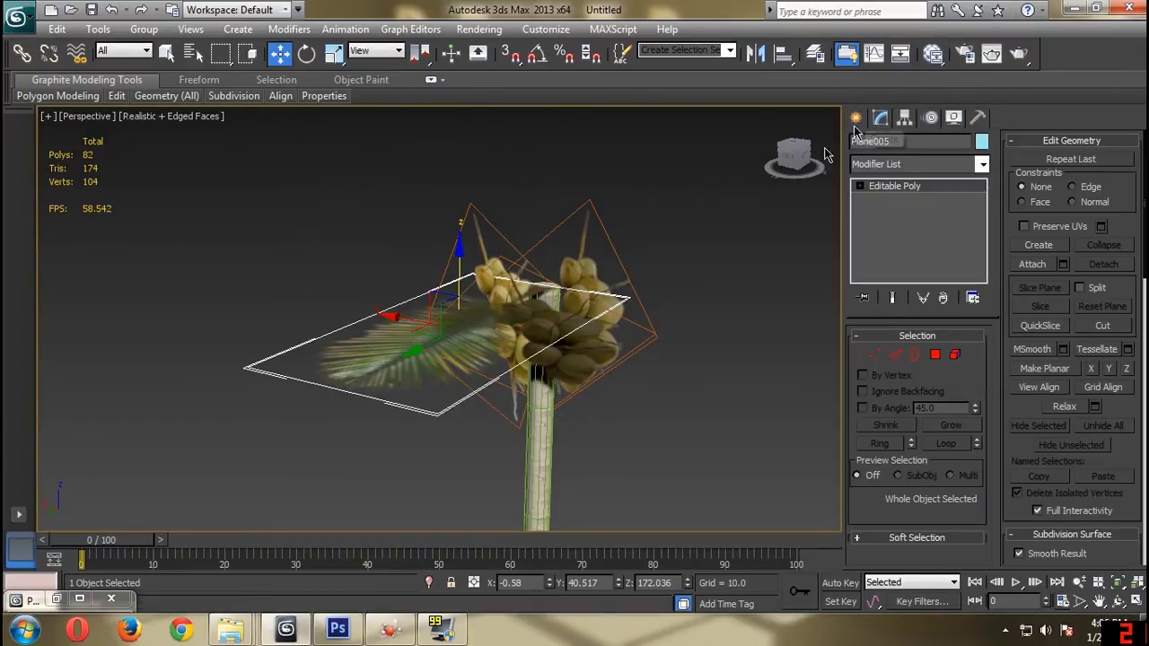
pyautogui.moveTo(686, 228)
pyautogui.keyDown('alt'); pyautogui.mouseDown(button='middle')
pyautogui.moveTo(661, 206)
pyautogui.moveTo(684, 213)
pyautogui.mouseUp(button='middle'); pyautogui.keyUp('alt')
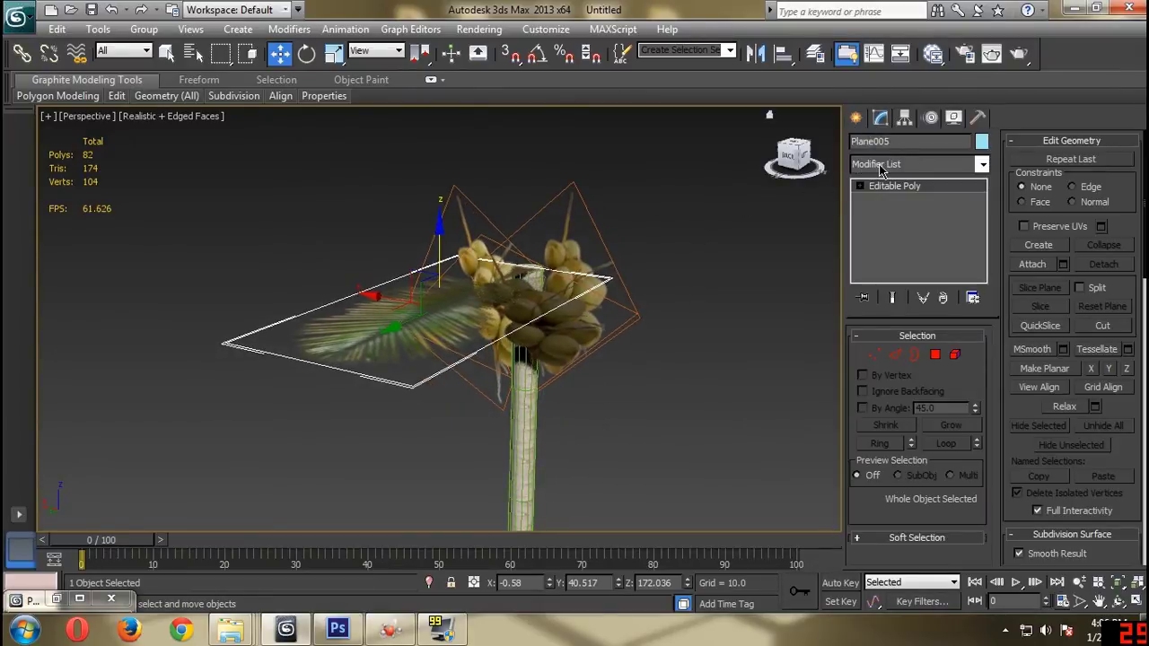
pyautogui.press('Delete')
# Undo the leaf plane's conversion to editable poly so its plane parameters can be edited.
pyautogui.keyDown('alt'); pyautogui.moveTo(731, 290); pyautogui.dragTo(515, 257, button='middle'); pyautogui.keyUp('alt')
pyautogui.click(542, 383)
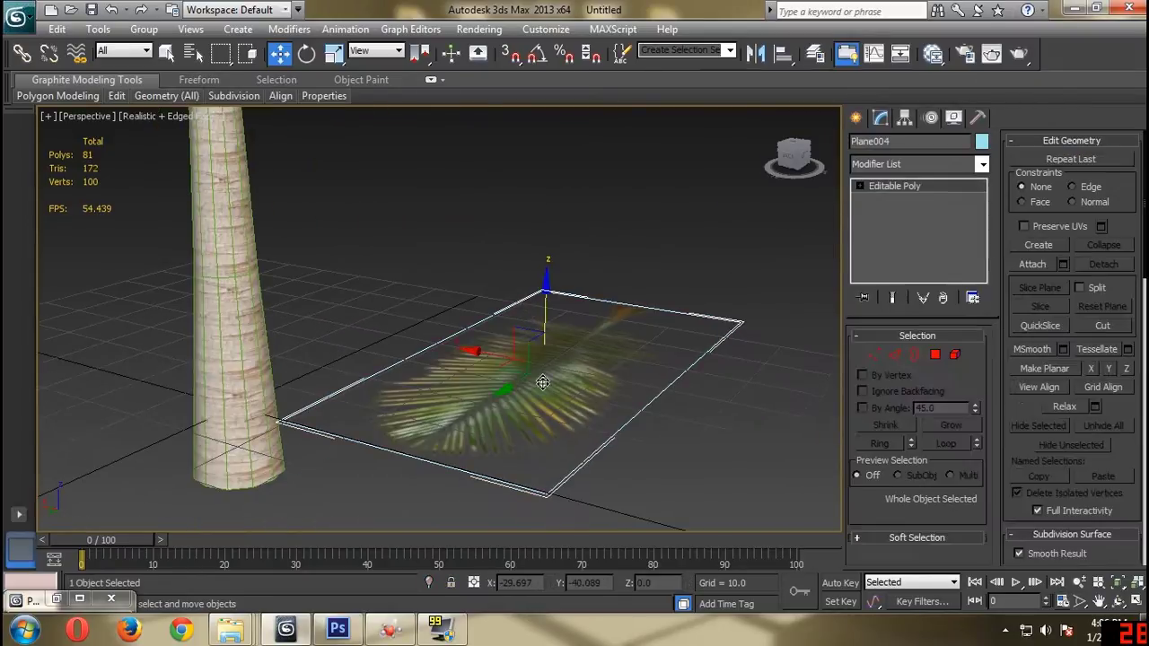
pyautogui.scroll(2, 542, 382)
pyautogui.scroll(2, 570, 359)
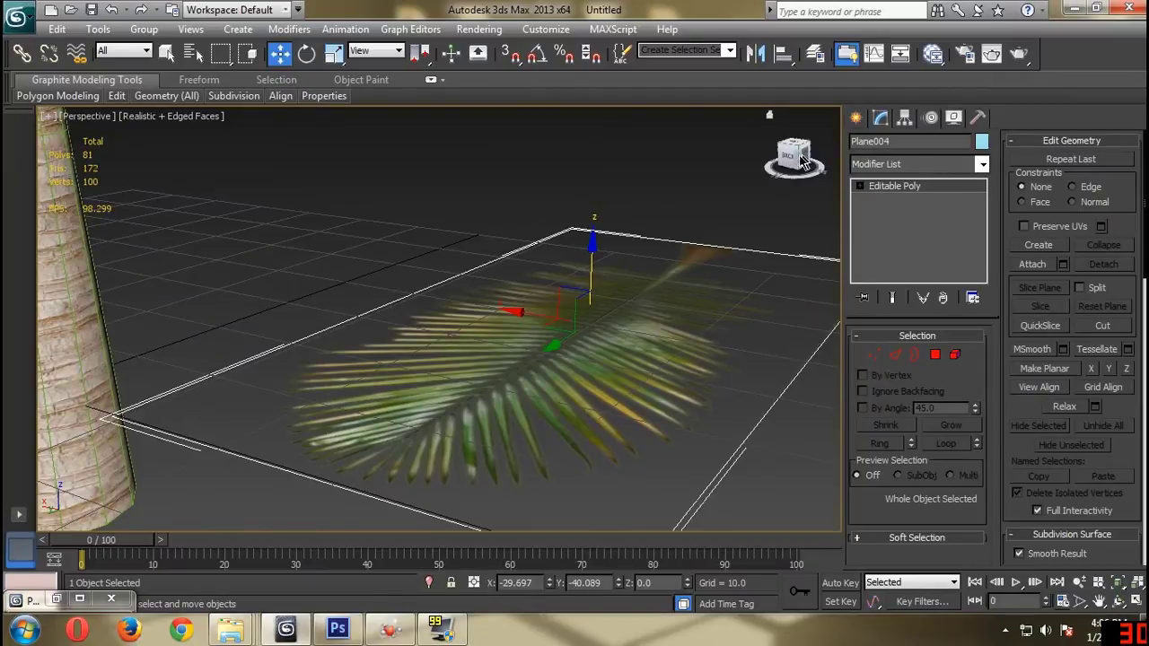
pyautogui.moveTo(803, 161); pyautogui.dragTo(782, 210)
pyautogui.hotkey('ctrl', 'z')
pyautogui.hotkey('ctrl', 'z')
pyautogui.hotkey('ctrl', 'z')
pyautogui.hotkey('ctrl', 'z')
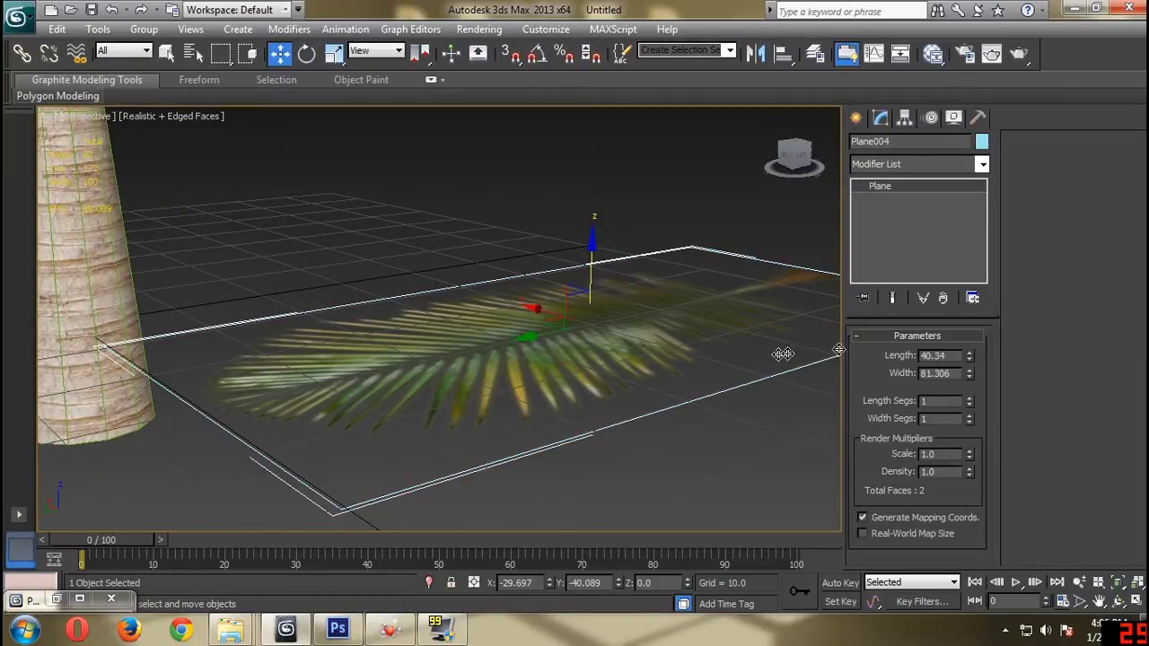
# Set the leaf plane to 6 length segments and 2 width segments.
pyautogui.click(970, 401)
pyautogui.click(970, 400)
pyautogui.click(970, 400)
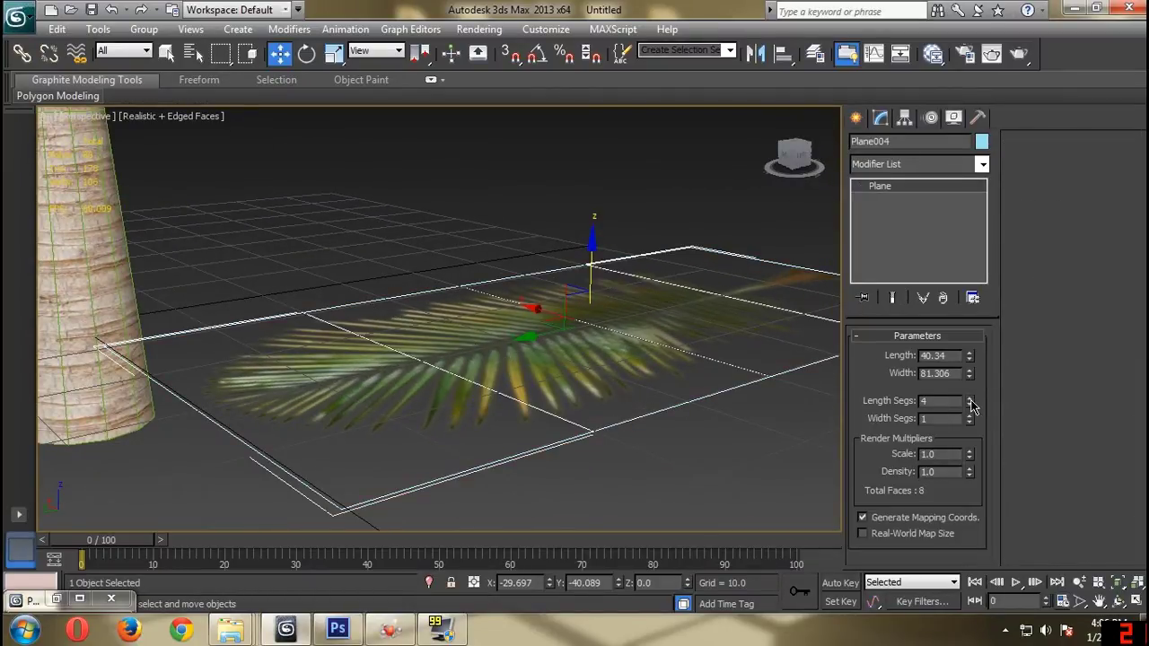
pyautogui.click(970, 400)
pyautogui.click(969, 406)
pyautogui.click(969, 399)
pyautogui.click(970, 398)
pyautogui.click(970, 399)
pyautogui.click(970, 398)
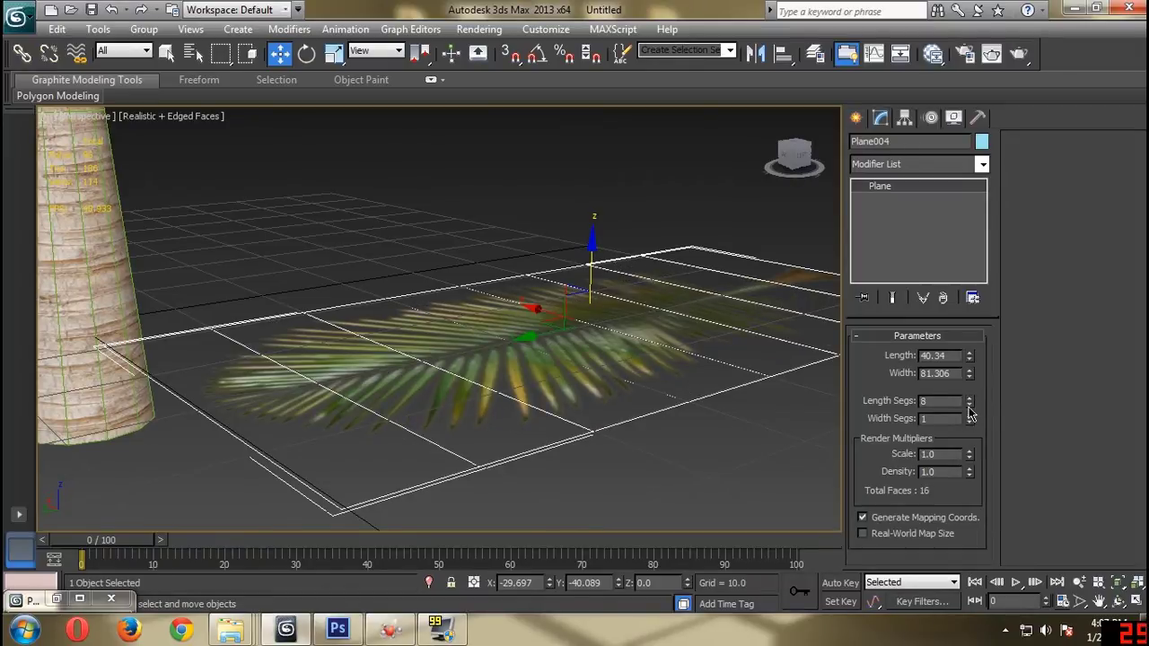
pyautogui.click(970, 406)
pyautogui.click(970, 406)
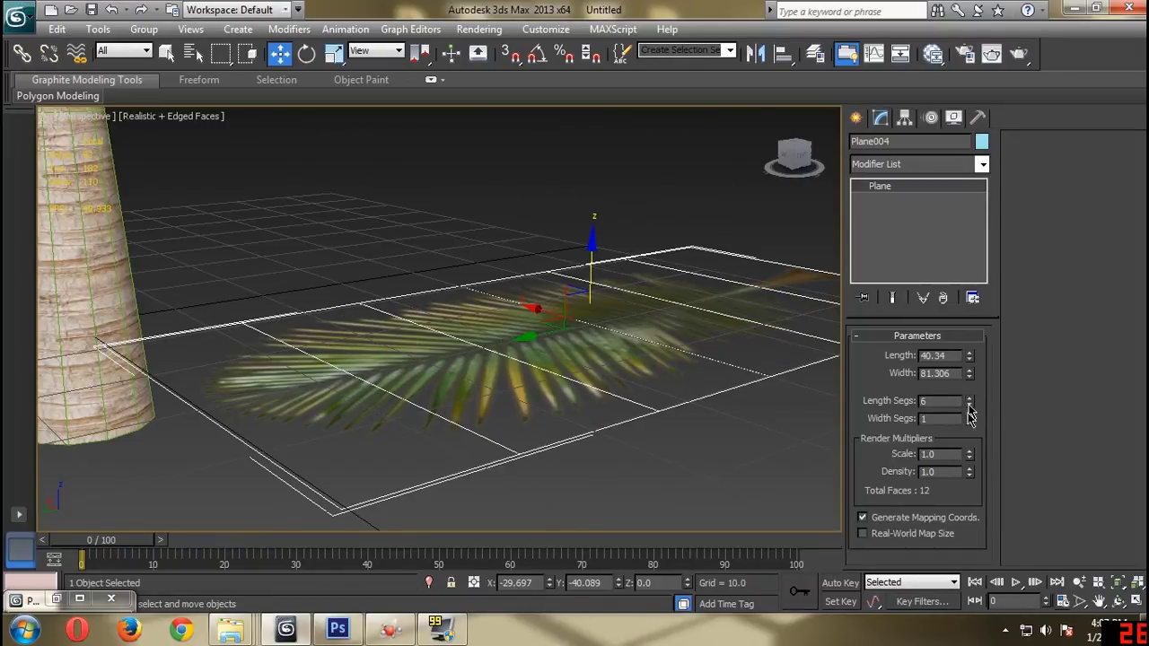
pyautogui.click(970, 415)
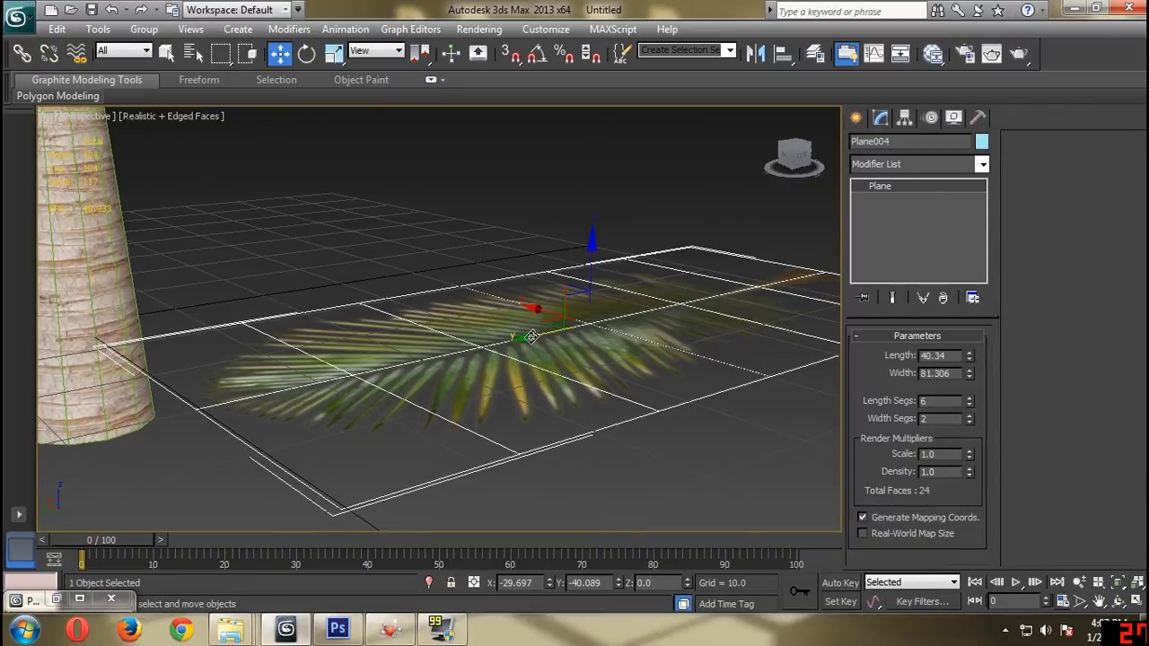
pyautogui.scroll(-5, 530, 341)
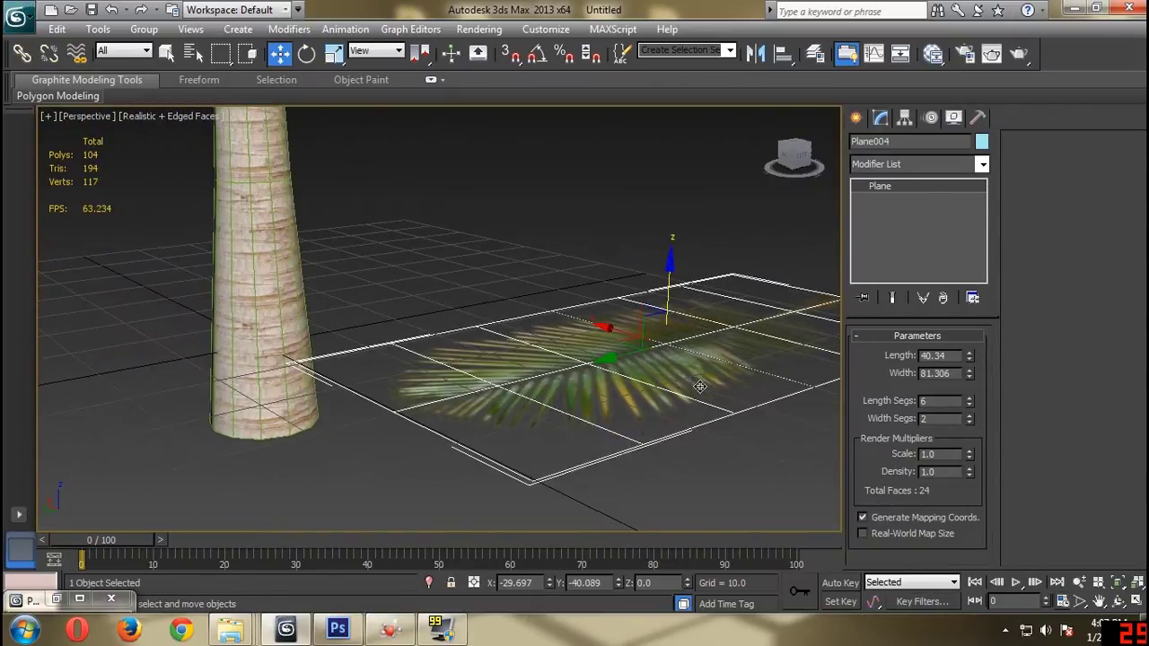
pyautogui.moveTo(666, 389); pyautogui.dragTo(659, 389, button='middle')
pyautogui.moveTo(794, 156)
pyautogui.mouseDown()
pyautogui.moveTo(774, 172)
pyautogui.moveTo(799, 169)
pyautogui.moveTo(774, 161)
pyautogui.mouseUp()
pyautogui.click(685, 249)
pyautogui.click(526, 332)
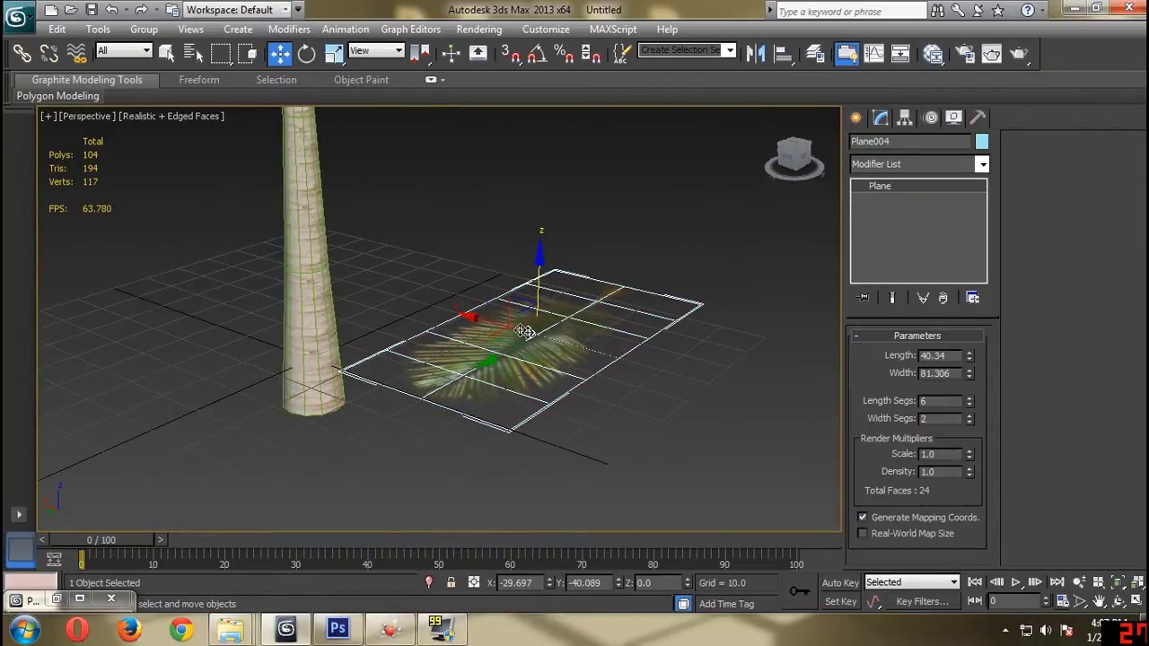
pyautogui.moveTo(516, 316); pyautogui.dragTo(379, 198)
pyautogui.moveTo(380, 200); pyautogui.dragTo(423, 335, button='middle')
pyautogui.hotkey('ctrl', 'z')
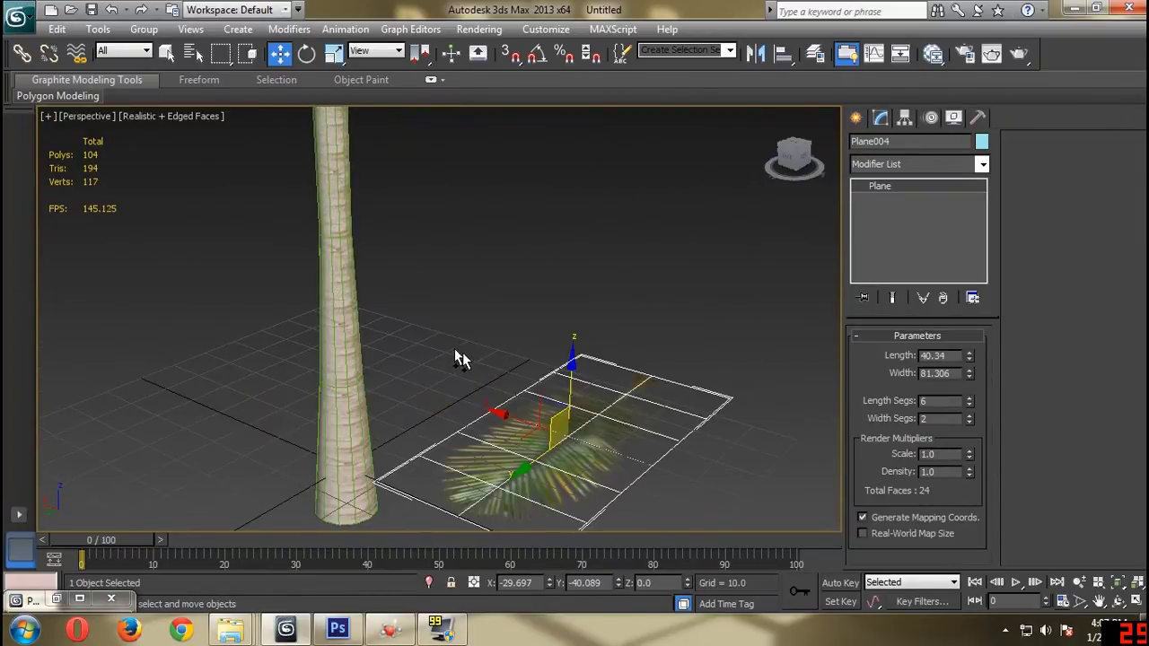
# Clone the segmented leaf plane as a copy and raise it to the trunk's top, at a height of about 174.
pyautogui.hotkey('ctrl', 'v')
pyautogui.click(526, 374)
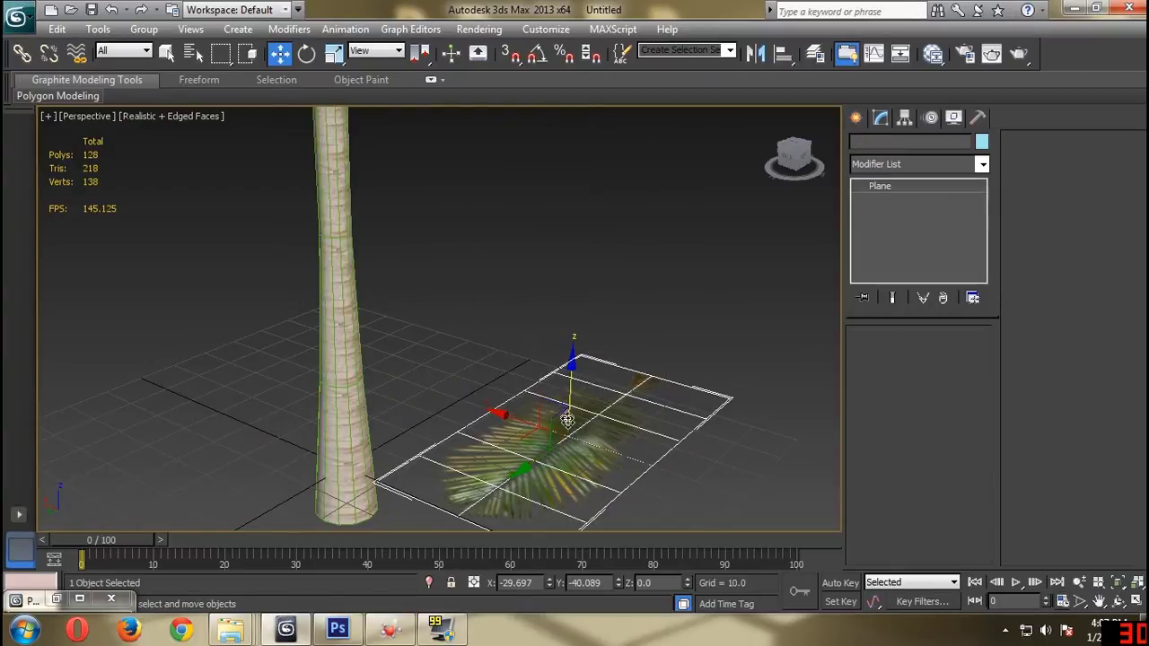
pyautogui.moveTo(555, 422); pyautogui.dragTo(194, 186)
pyautogui.moveTo(195, 186); pyautogui.dragTo(386, 359, button='middle')
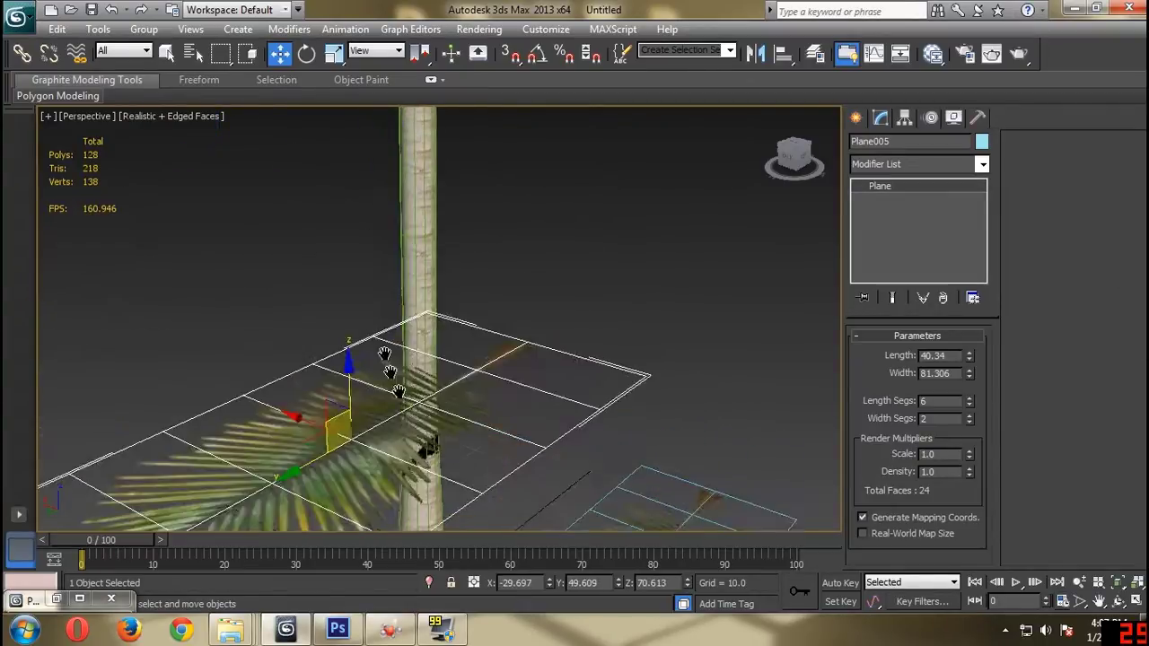
pyautogui.scroll(-6, 404, 375)
pyautogui.moveTo(425, 271); pyautogui.dragTo(383, 149)
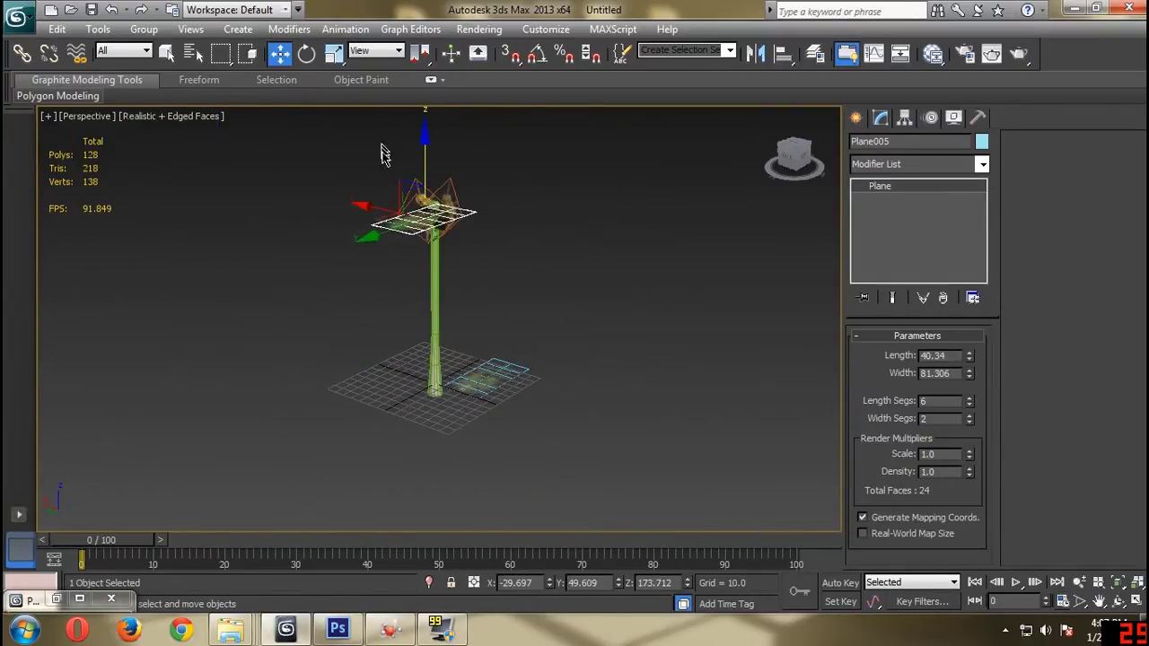
# Move the leaf copy horizontally so its stem end meets the trunk's top, at about X -1.4 and Y 41.9.
pyautogui.scroll(6, 384, 151)
pyautogui.moveTo(388, 150); pyautogui.dragTo(423, 465, button='middle')
pyautogui.scroll(2, 421, 463)
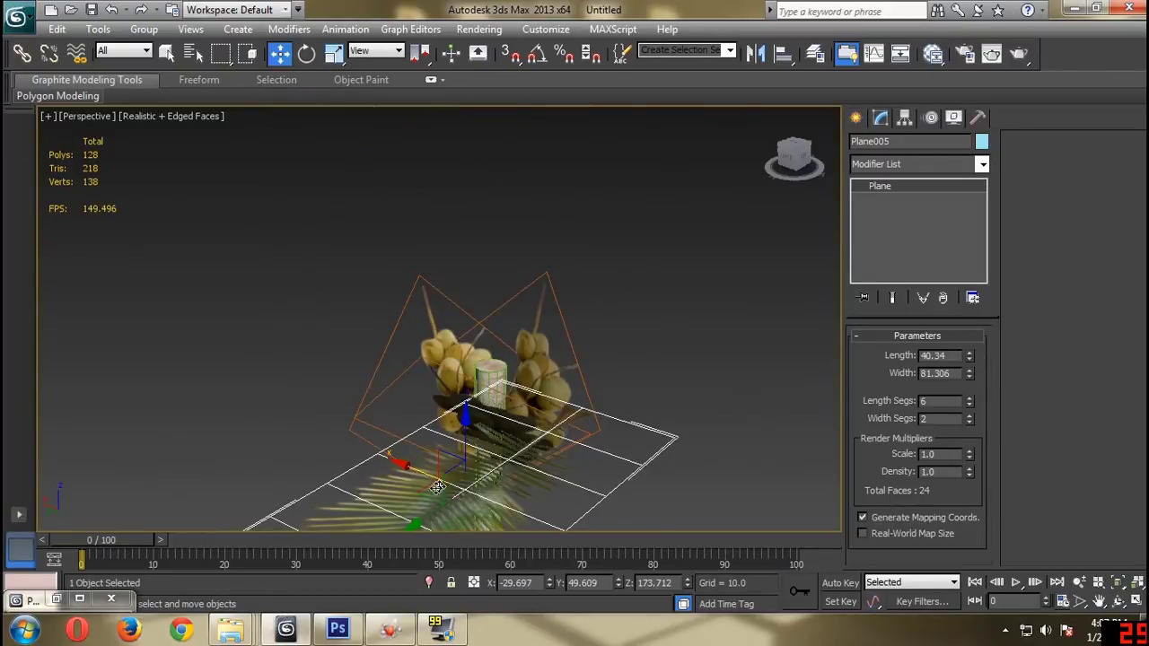
pyautogui.moveTo(427, 491); pyautogui.dragTo(337, 428)
pyautogui.click(796, 156)
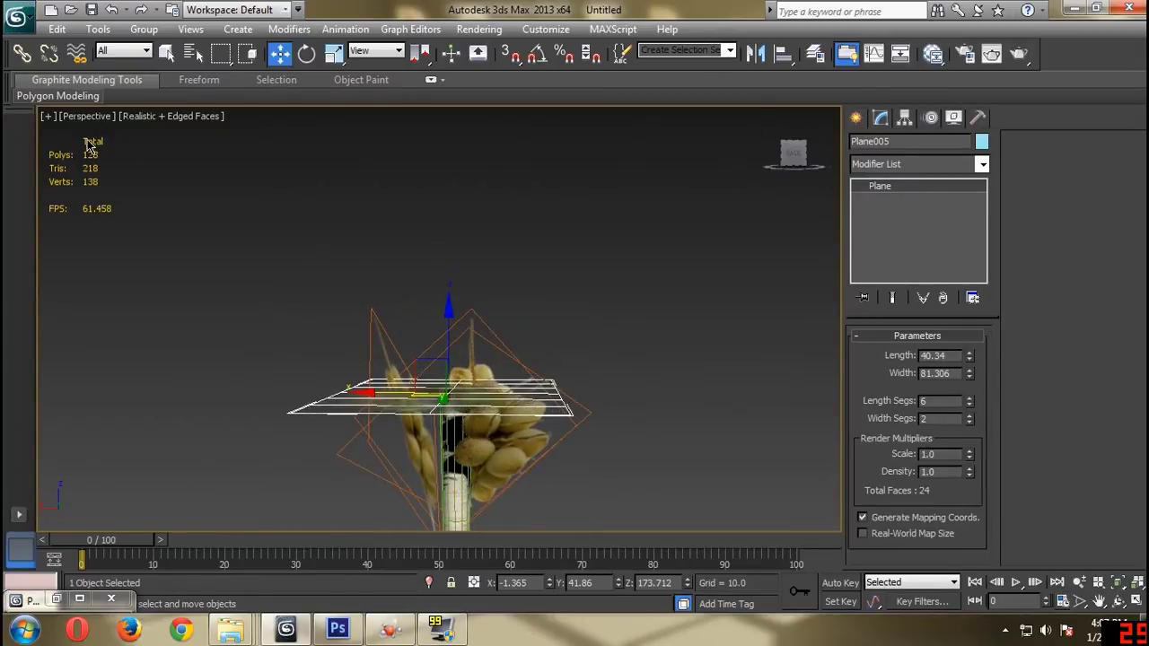
# Convert the leaf copy to an editable poly and start editing its vertices.
pyautogui.moveTo(49, 99)
pyautogui.click(54, 199)
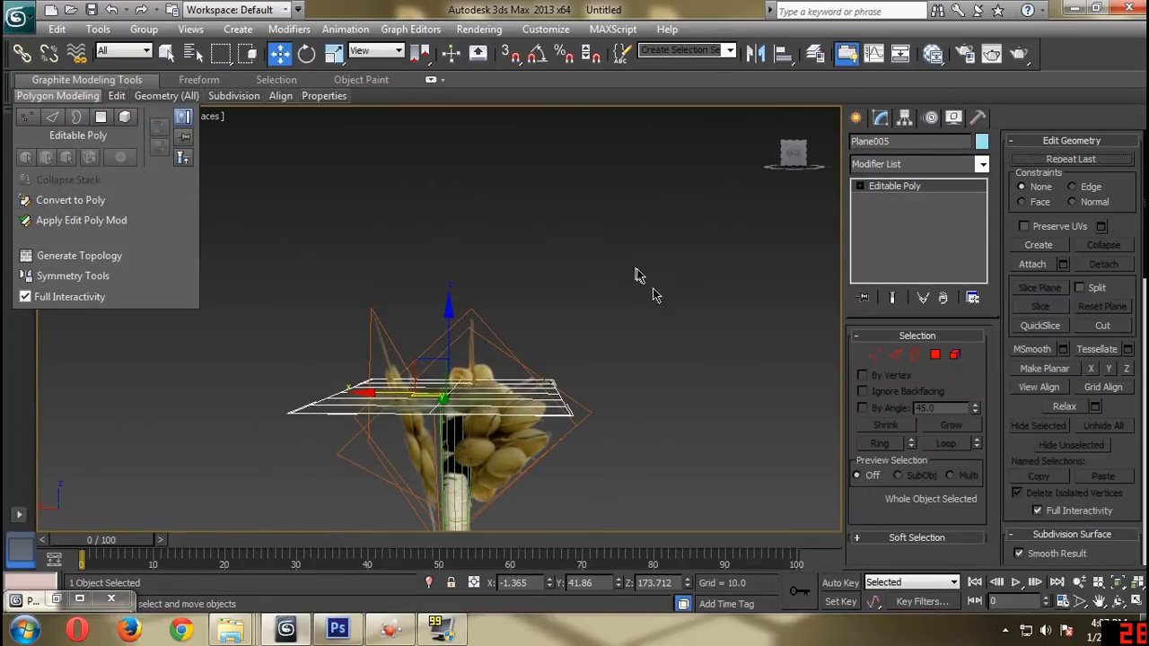
pyautogui.click(866, 355)
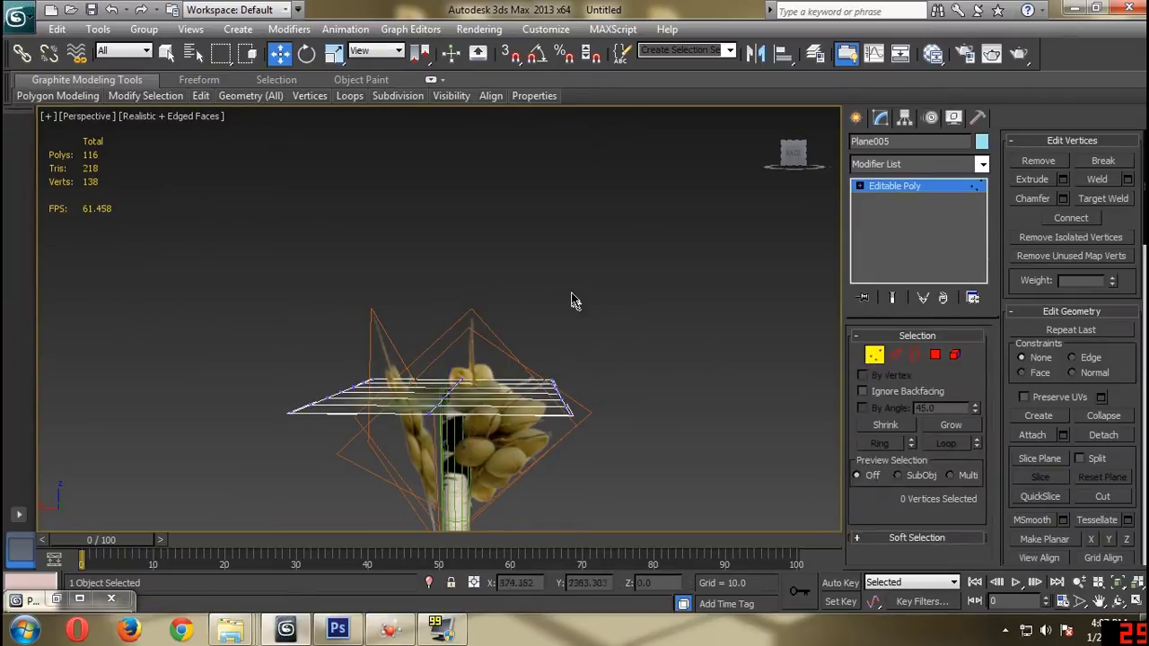
# Raise the leaf's row of centre-line vertices to a height of about 195, forming a lengthwise ridge, and leave vertex editing.
pyautogui.moveTo(578, 299)
pyautogui.keyDown('alt'); pyautogui.mouseDown(button='middle')
pyautogui.moveTo(610, 278)
pyautogui.moveTo(570, 278)
pyautogui.mouseUp(button='middle'); pyautogui.keyUp('alt')
pyautogui.moveTo(532, 388); pyautogui.dragTo(539, 372)
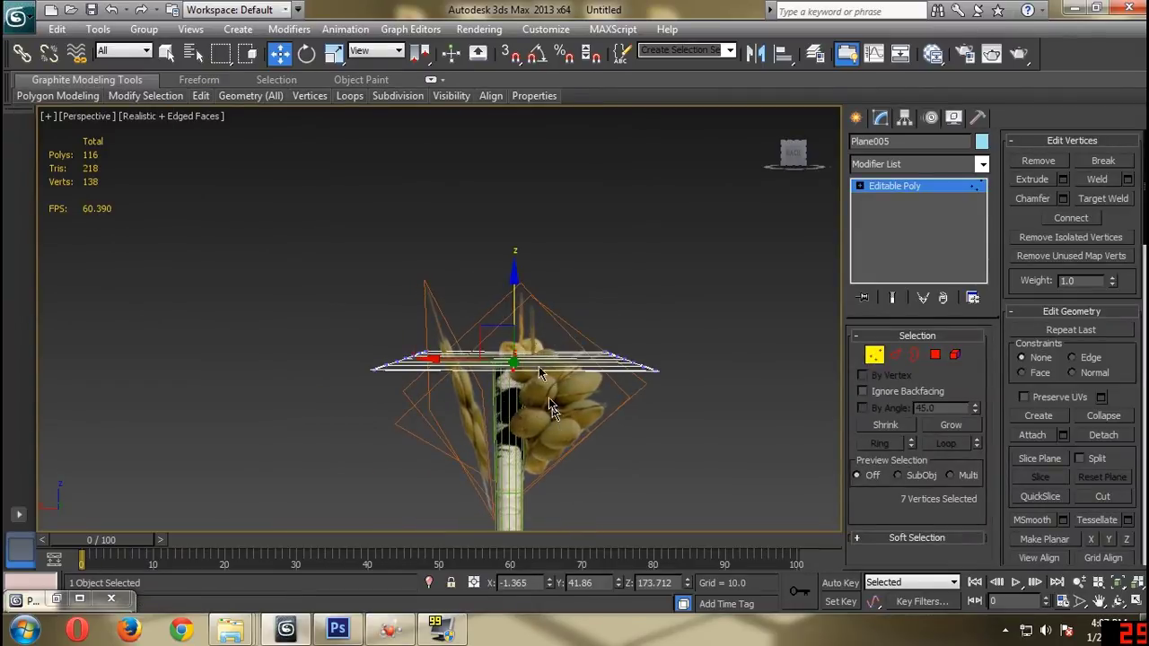
pyautogui.moveTo(509, 288); pyautogui.dragTo(500, 169)
pyautogui.keyDown('alt'); pyautogui.moveTo(593, 184); pyautogui.dragTo(549, 180, button='middle'); pyautogui.keyUp('alt')
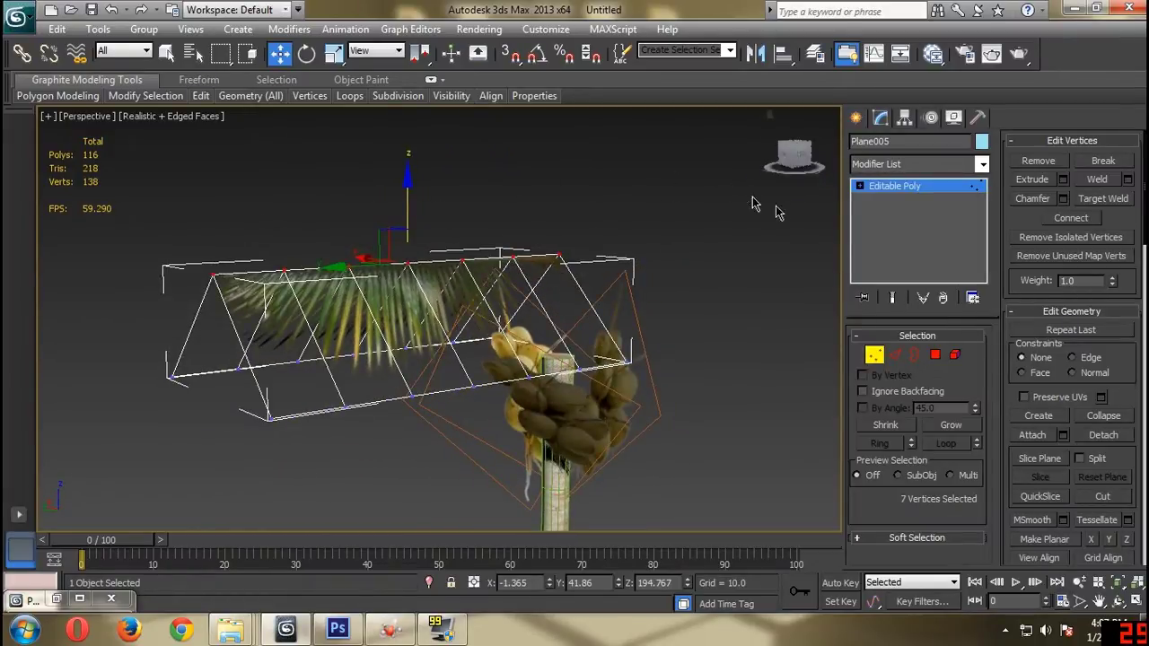
pyautogui.moveTo(794, 142); pyautogui.dragTo(790, 252)
pyautogui.moveTo(789, 175); pyautogui.dragTo(845, 249)
pyautogui.click(864, 359)
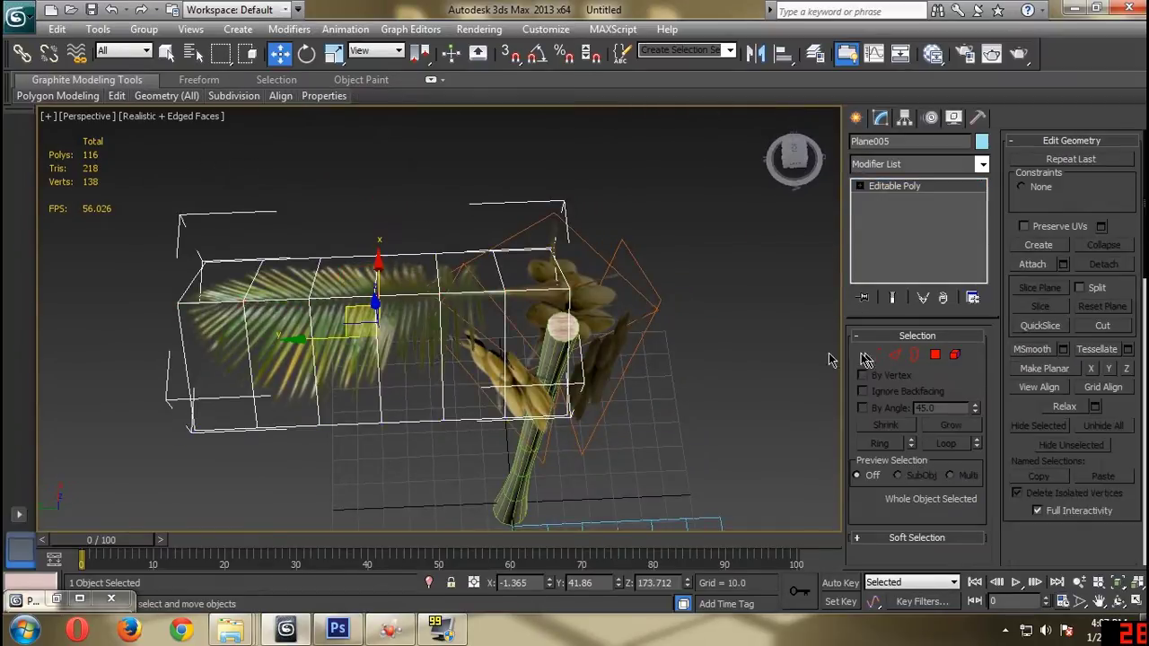
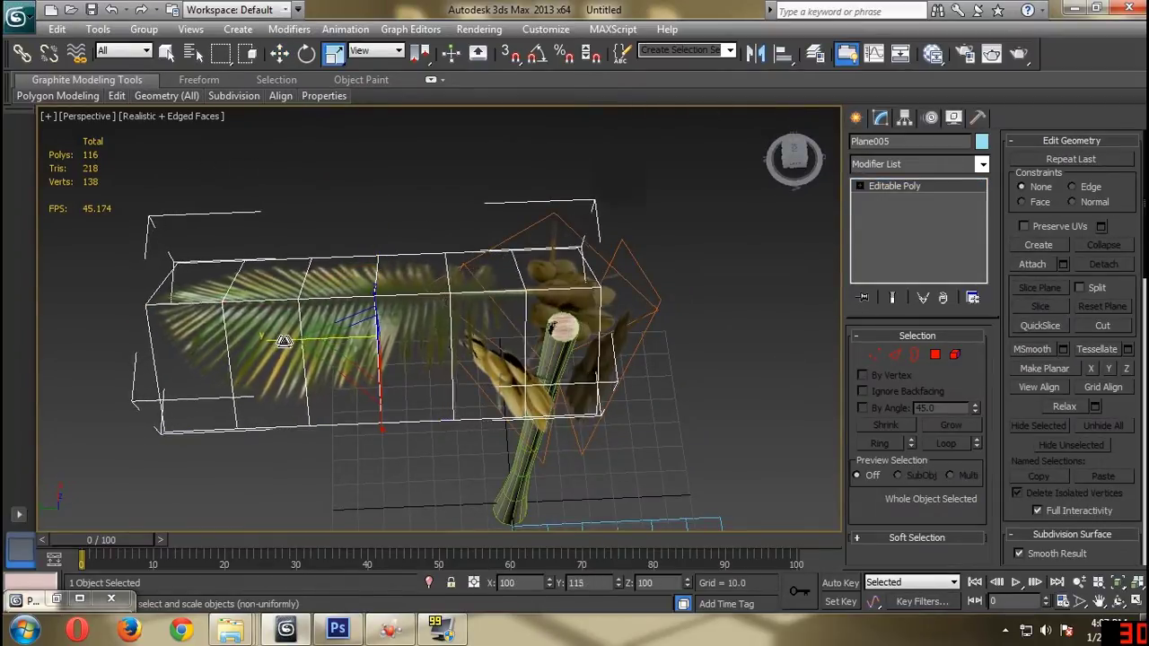
# Add a Bend modifier to the ridged leaf.
pyautogui.moveTo(435, 292); pyautogui.dragTo(465, 280, button='middle')
pyautogui.moveTo(787, 161)
pyautogui.mouseDown()
pyautogui.moveTo(811, 175)
pyautogui.moveTo(800, 162)
pyautogui.mouseUp()
pyautogui.click(871, 165)
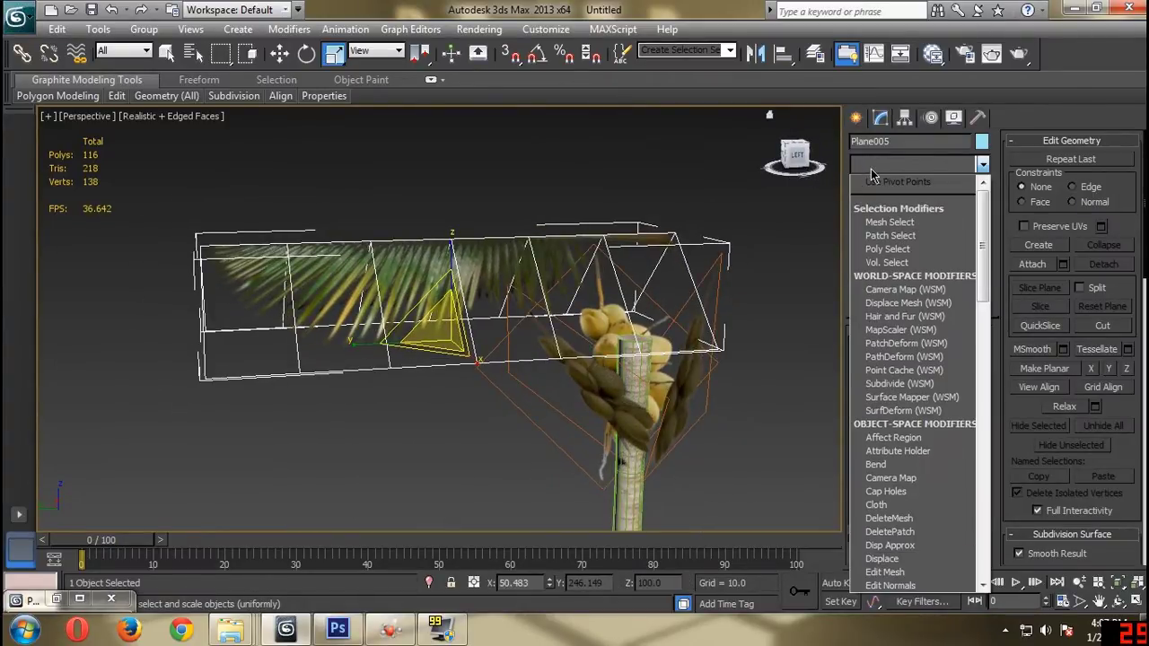
pyautogui.press('b')
pyautogui.click(882, 184)
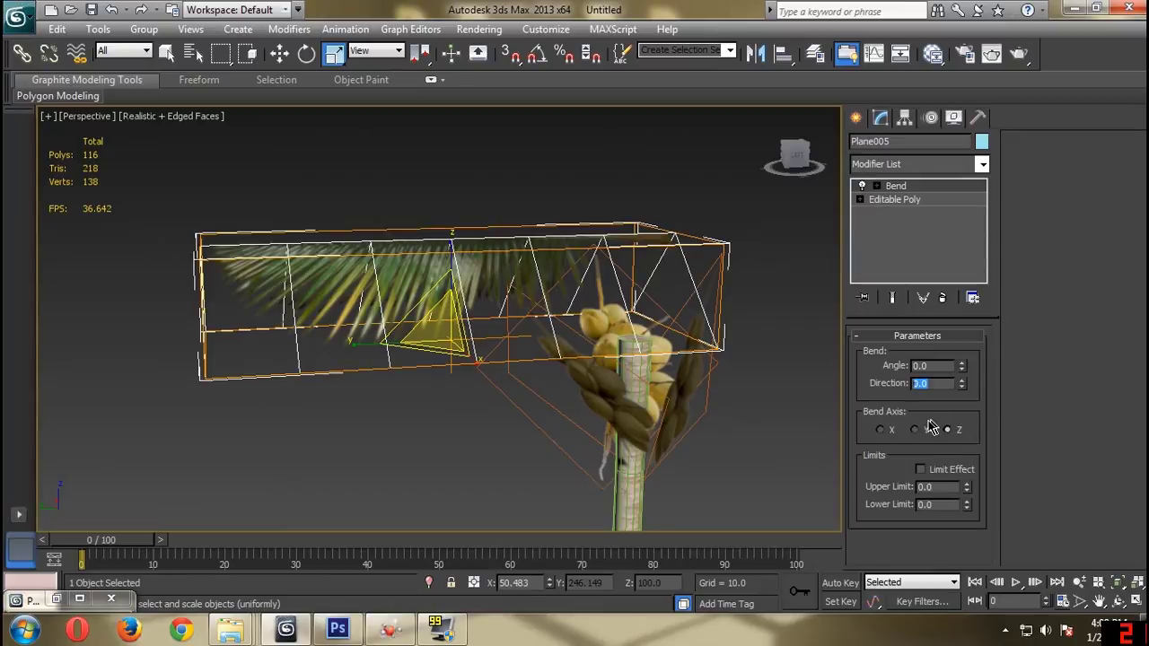
# Try the bend on different axes, settling on an angle of -110 and a direction of 90 on the Y axis.
pyautogui.moveTo(962, 367); pyautogui.dragTo(961, 320)
pyautogui.rightClick(961, 320)
pyautogui.moveTo(795, 160); pyautogui.dragTo(817, 181)
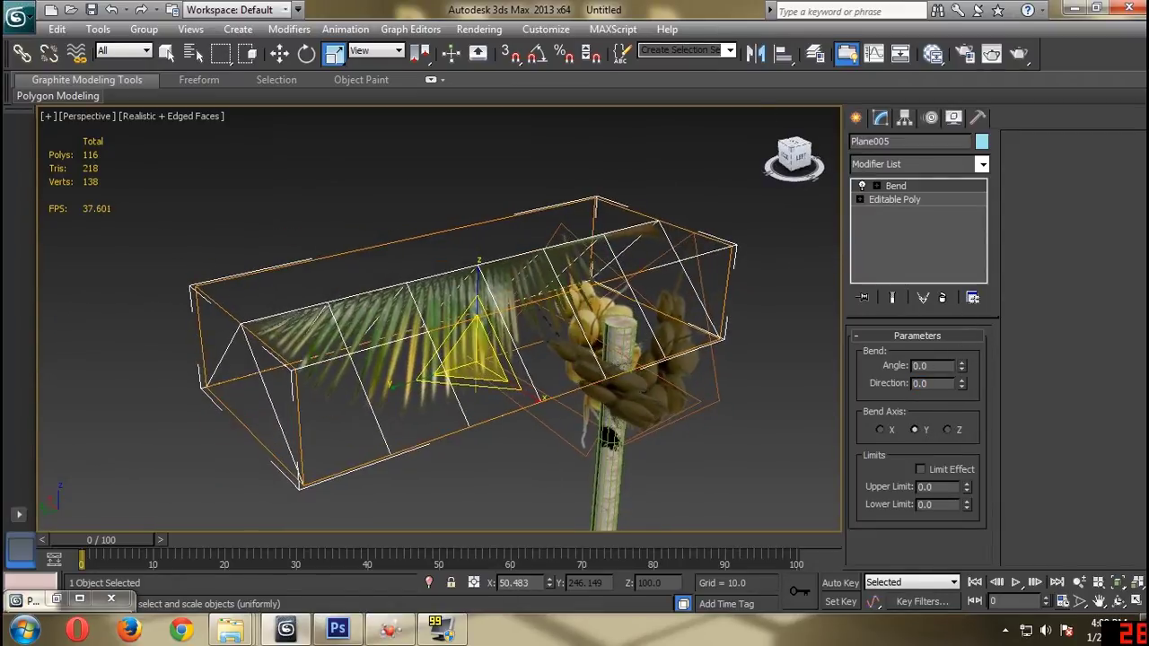
pyautogui.moveTo(965, 367)
pyautogui.mouseDown()
pyautogui.moveTo(950, 179)
pyautogui.moveTo(944, 360)
pyautogui.mouseUp()
pyautogui.rightClick(945, 359)
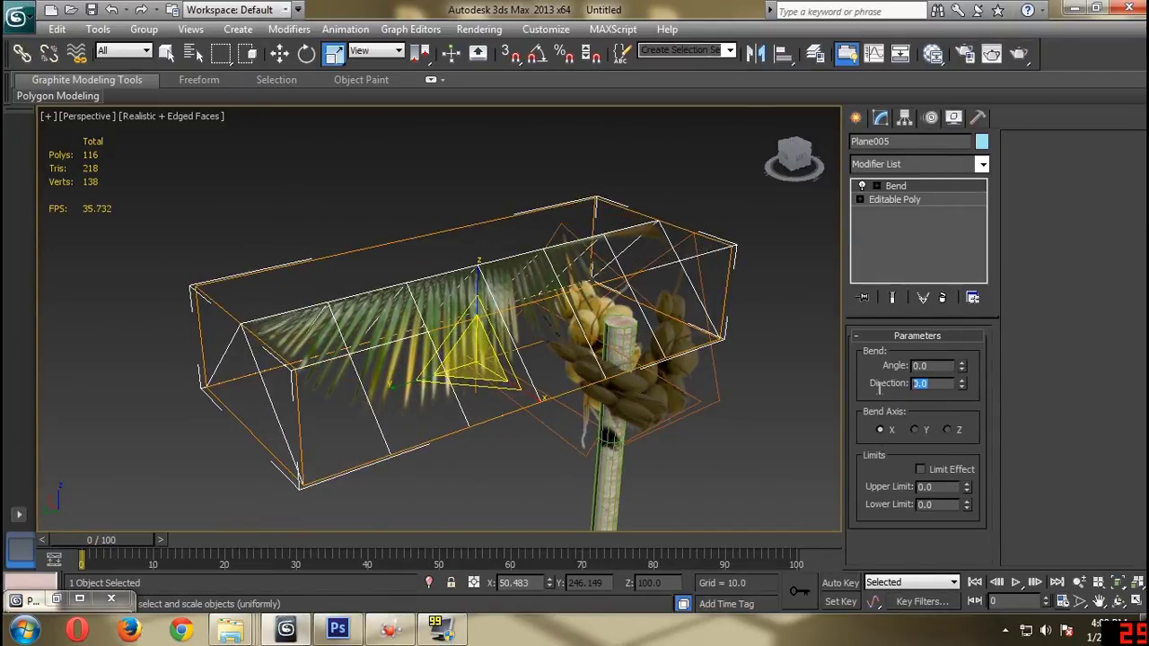
pyautogui.moveTo(963, 366); pyautogui.dragTo(936, 548)
pyautogui.rightClick(947, 407)
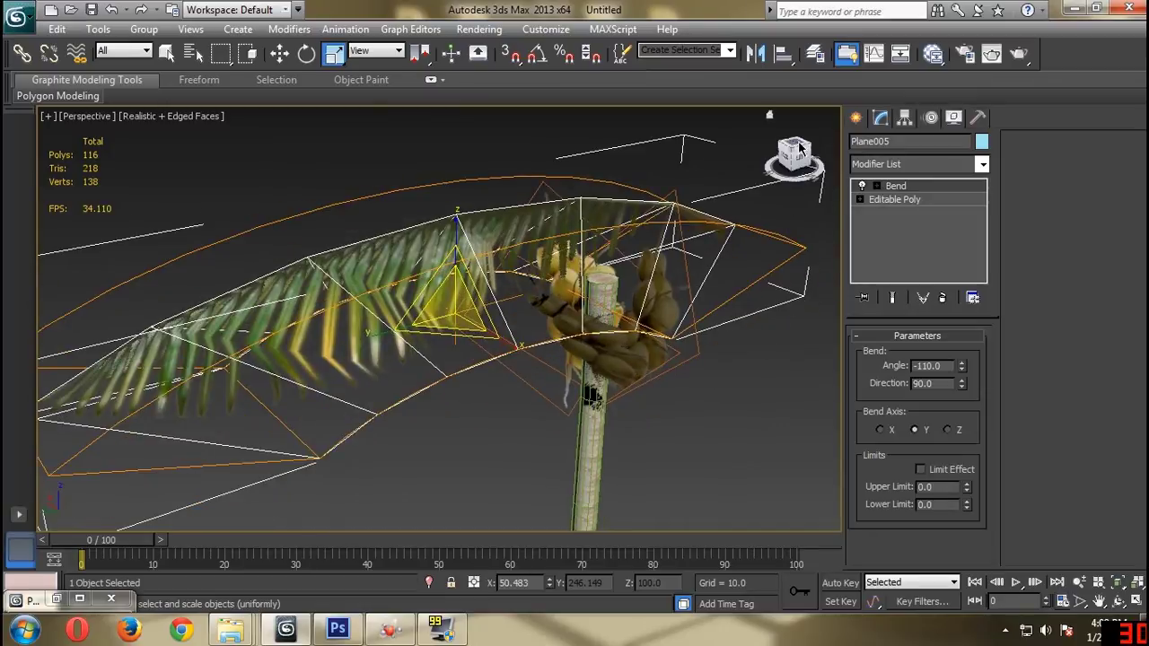
# Scale the bent leaf down in width and height to about 89 percent and check its proportions against the trunk.
pyautogui.click(799, 148)
pyautogui.moveTo(328, 294); pyautogui.dragTo(352, 296)
pyautogui.moveTo(791, 170)
pyautogui.mouseDown()
pyautogui.moveTo(831, 199)
pyautogui.moveTo(979, 170)
pyautogui.moveTo(995, 194)
pyautogui.moveTo(986, 183)
pyautogui.moveTo(971, 191)
pyautogui.moveTo(989, 192)
pyautogui.moveTo(786, 166)
pyautogui.mouseUp()
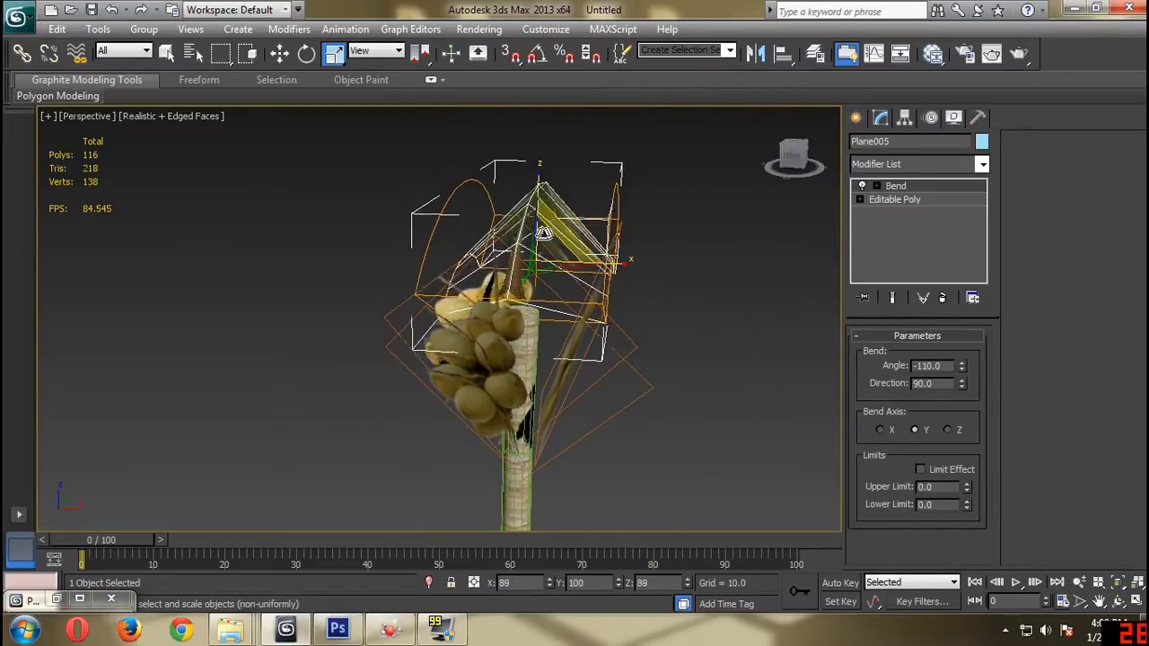
pyautogui.moveTo(788, 160); pyautogui.dragTo(761, 164)
pyautogui.moveTo(759, 289); pyautogui.dragTo(737, 290)
pyautogui.moveTo(688, 283); pyautogui.dragTo(523, 291, button='middle')
pyautogui.click(644, 180)
pyautogui.moveTo(785, 148); pyautogui.dragTo(518, 219)
pyautogui.click(339, 210)
# Move the bent leaf so its stem sits on the trunk's top, at about X 0.2, Y 39.5, Z 169.6.
pyautogui.press('w')
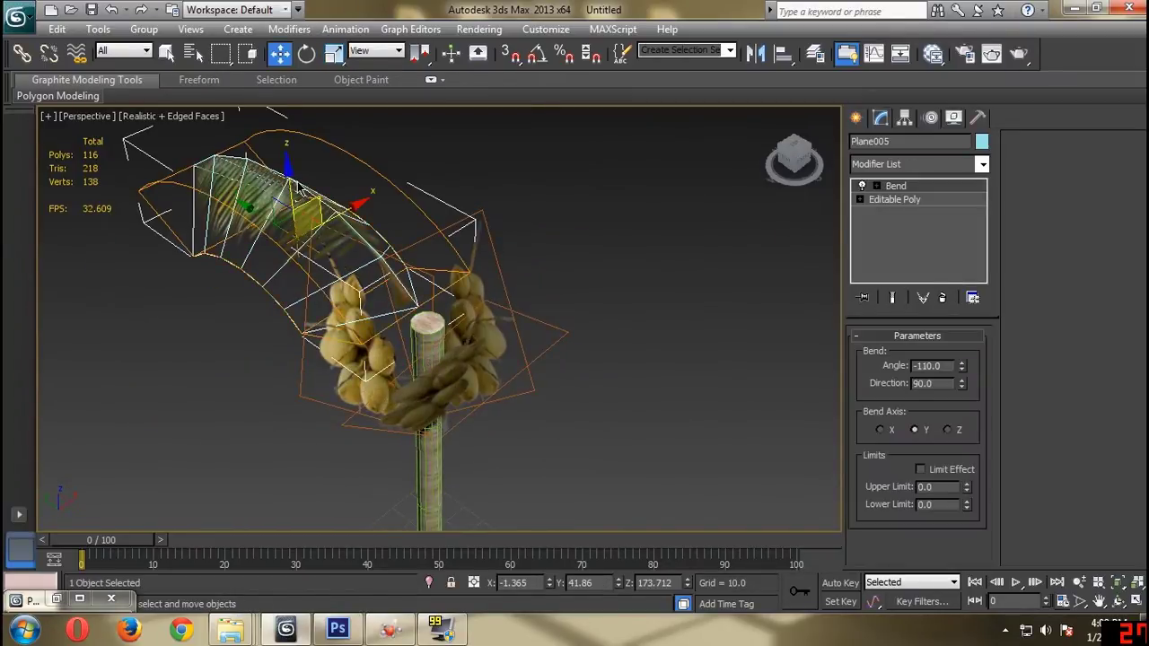
pyautogui.moveTo(284, 180); pyautogui.dragTo(322, 231)
pyautogui.moveTo(305, 193); pyautogui.dragTo(305, 191)
pyautogui.moveTo(811, 161); pyautogui.dragTo(612, 265)
pyautogui.keyDown('shift'); pyautogui.moveTo(485, 258); pyautogui.dragTo(552, 275); pyautogui.keyUp('shift')
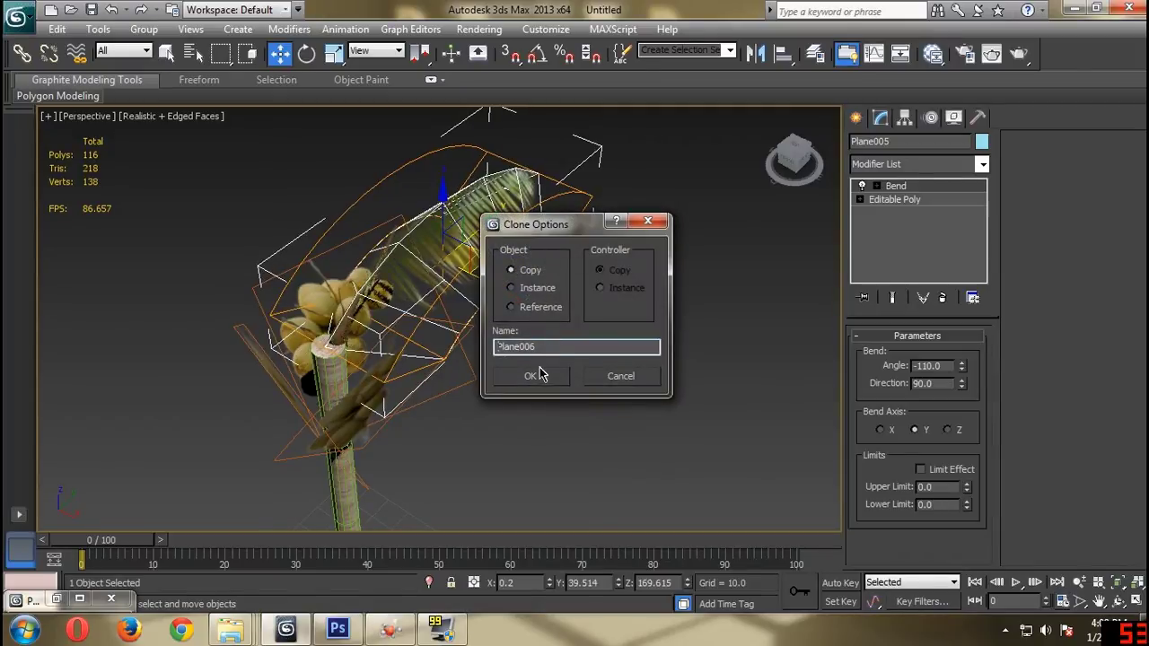
pyautogui.click(620, 375)
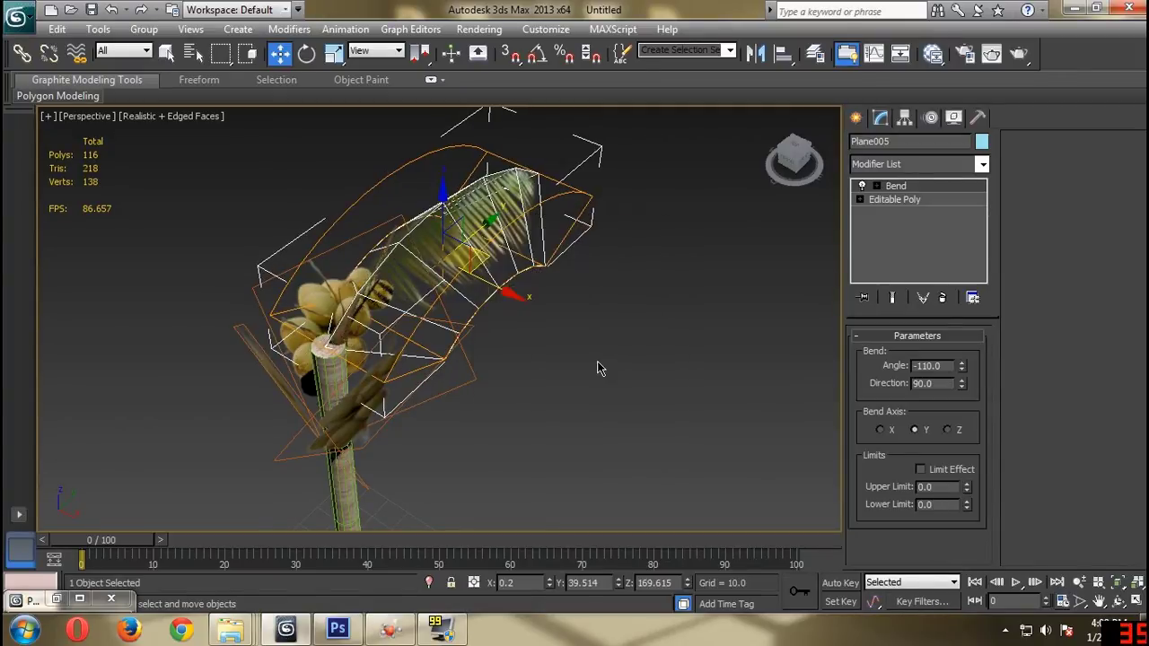
pyautogui.click(897, 167)
pyautogui.click(893, 123)
# Move only the leaf's pivot along Y to its stem end at the trunk's centre, at about Y 0.
pyautogui.click(905, 119)
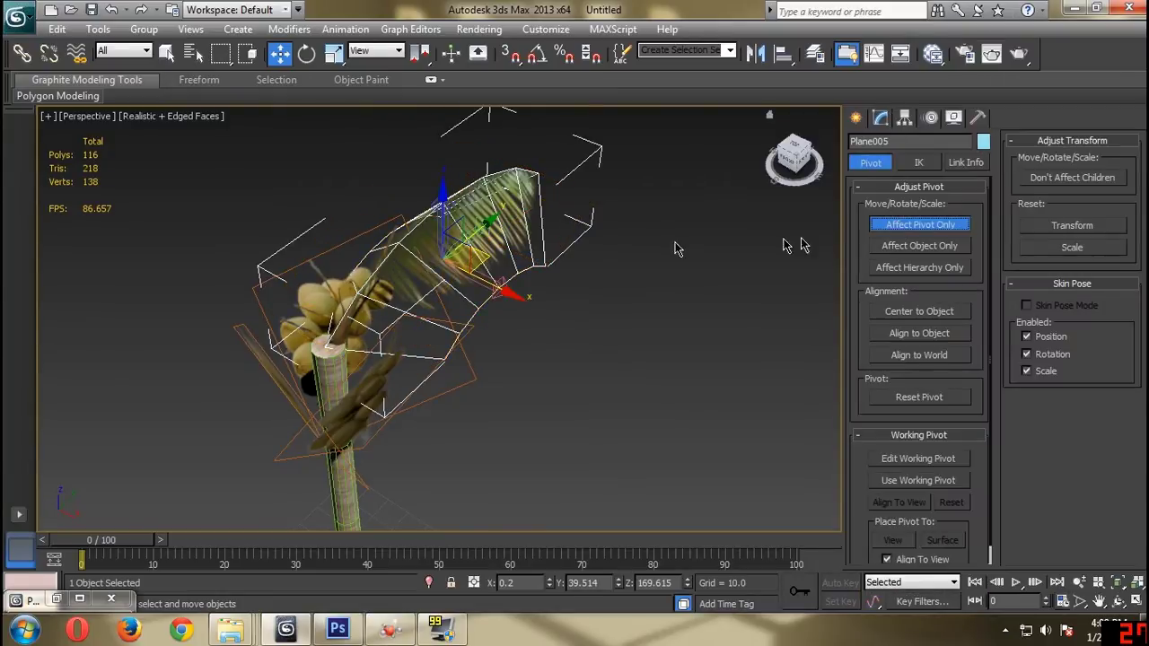
pyautogui.moveTo(492, 224); pyautogui.dragTo(451, 240)
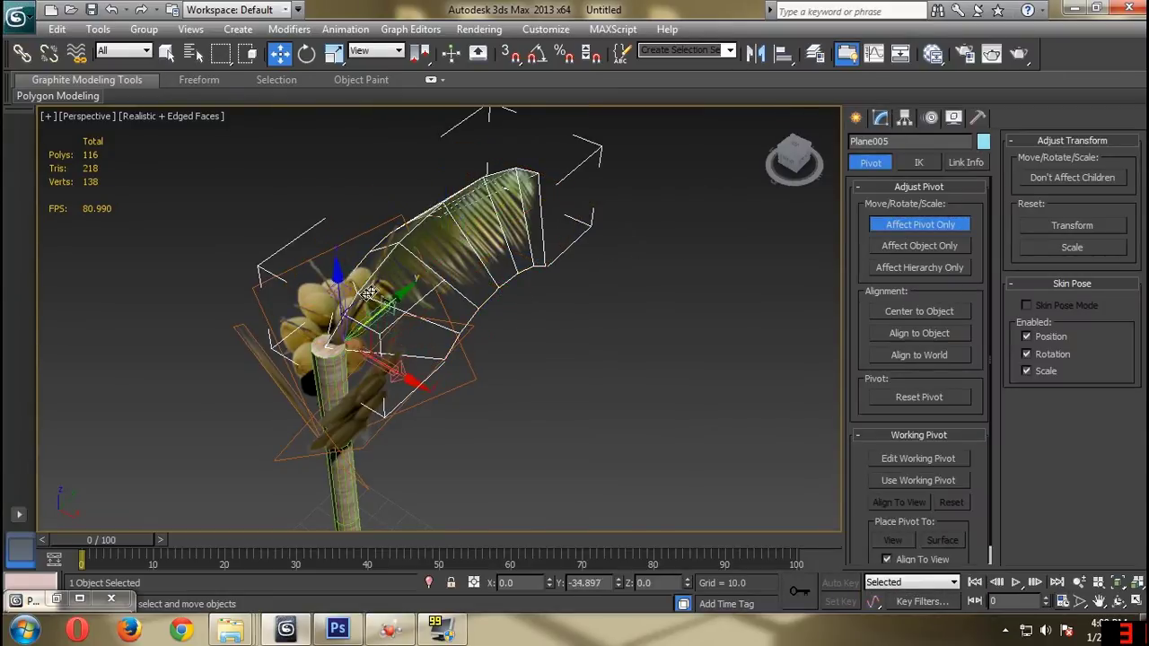
pyautogui.moveTo(804, 162); pyautogui.dragTo(868, 178)
pyautogui.click(691, 208)
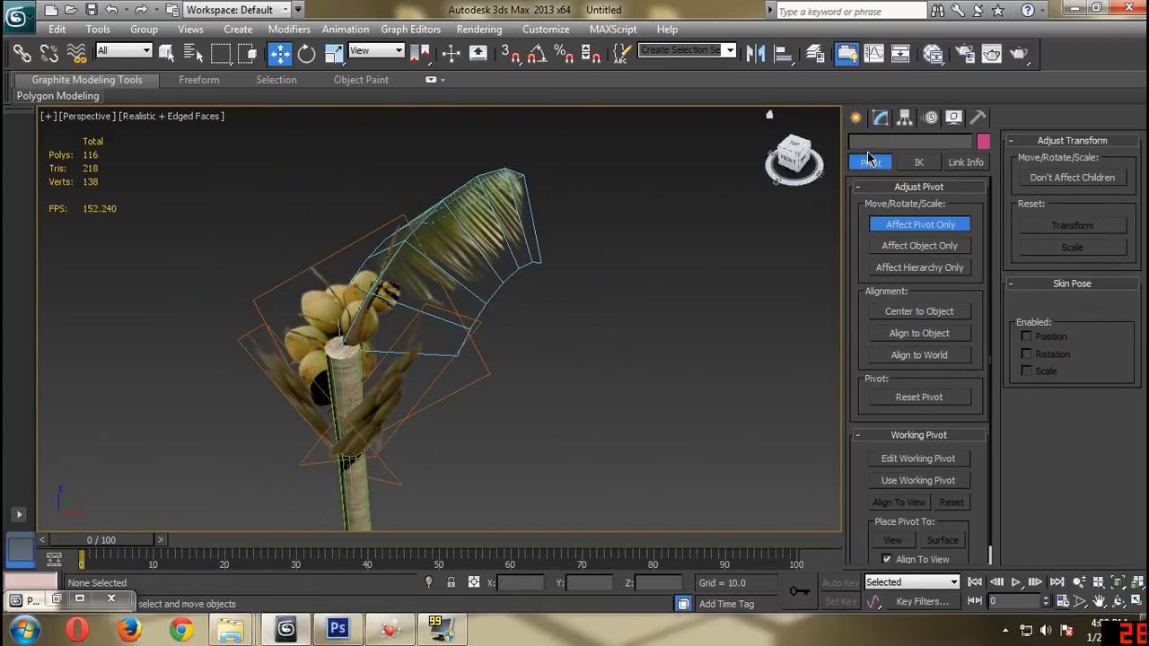
pyautogui.click(856, 119)
# Clone the bent leaf as a copy and rotate it about -119 degrees around the trunk's vertical axis.
pyautogui.click(512, 216)
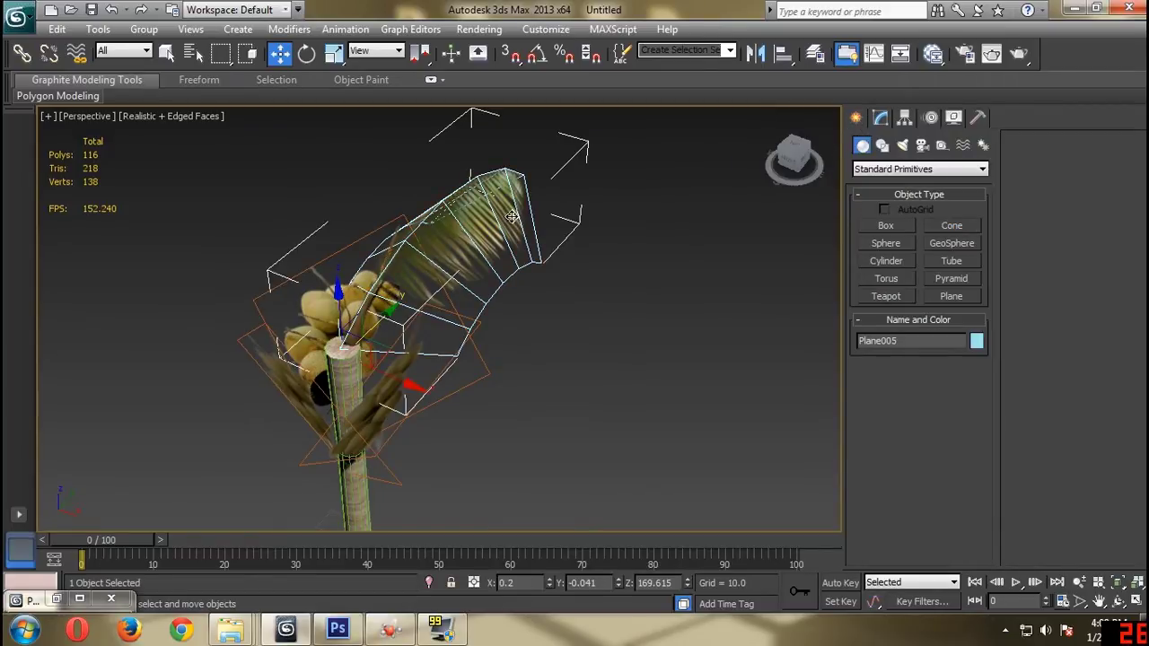
pyautogui.hotkey('ctrl', 'v')
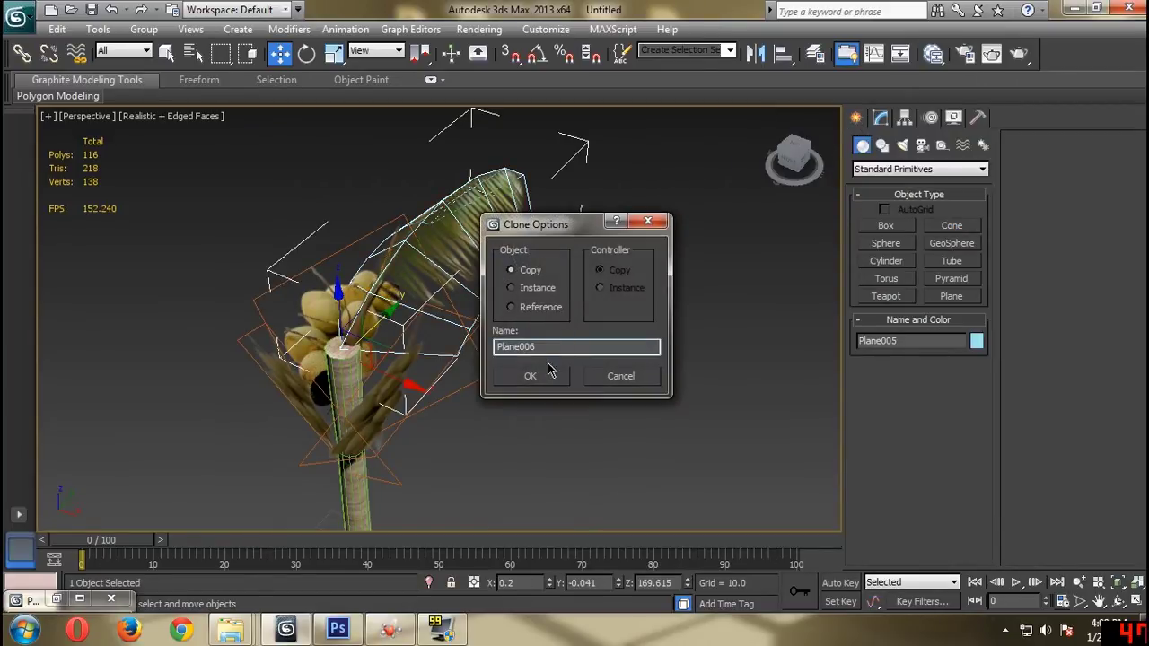
pyautogui.click(531, 376)
pyautogui.press('e')
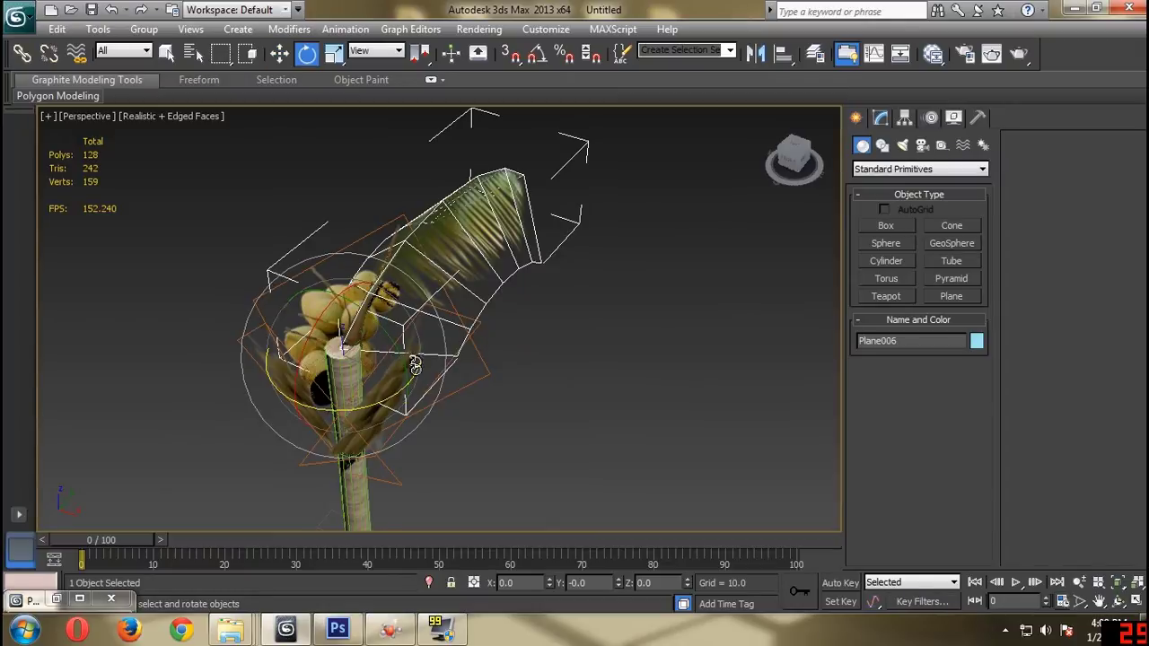
pyautogui.moveTo(398, 392); pyautogui.dragTo(143, 399)
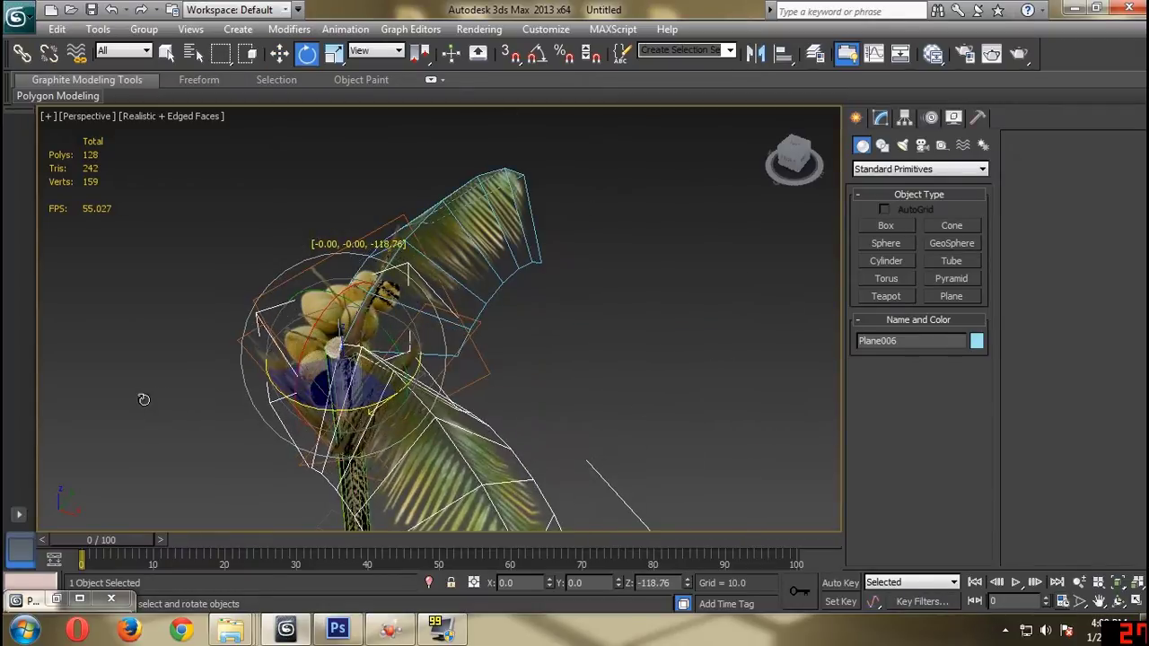
# Clone the rotated leaf as another copy and turn it about -113 degrees further around the trunk.
pyautogui.hotkey('ctrl', 'v')
pyautogui.click(531, 374)
pyautogui.moveTo(354, 411); pyautogui.dragTo(159, 408)
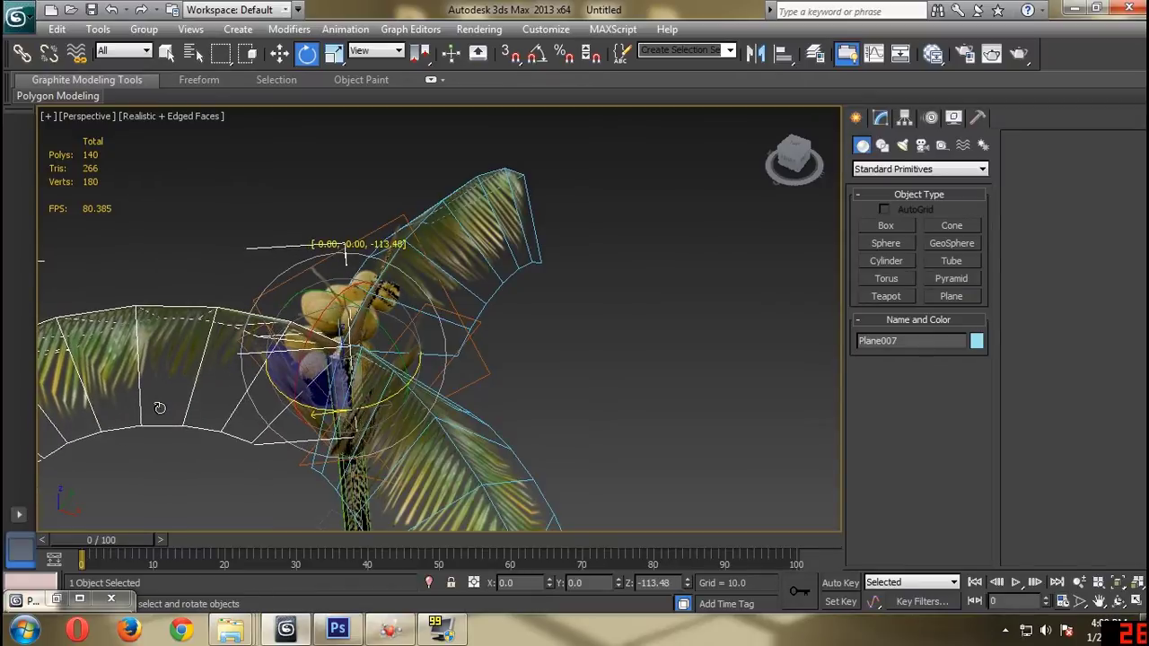
# Add a third leaf copy, turn it around the trunk to a Z rotation of about 73 degrees, and tilt it.
pyautogui.moveTo(783, 159); pyautogui.dragTo(805, 162)
pyautogui.moveTo(463, 258)
pyautogui.mouseDown(button='middle')
pyautogui.moveTo(503, 236)
pyautogui.moveTo(652, 203)
pyautogui.mouseUp(button='middle')
pyautogui.hotkey('ctrl', 'v')
pyautogui.click(531, 370)
pyautogui.moveTo(373, 379); pyautogui.dragTo(291, 384)
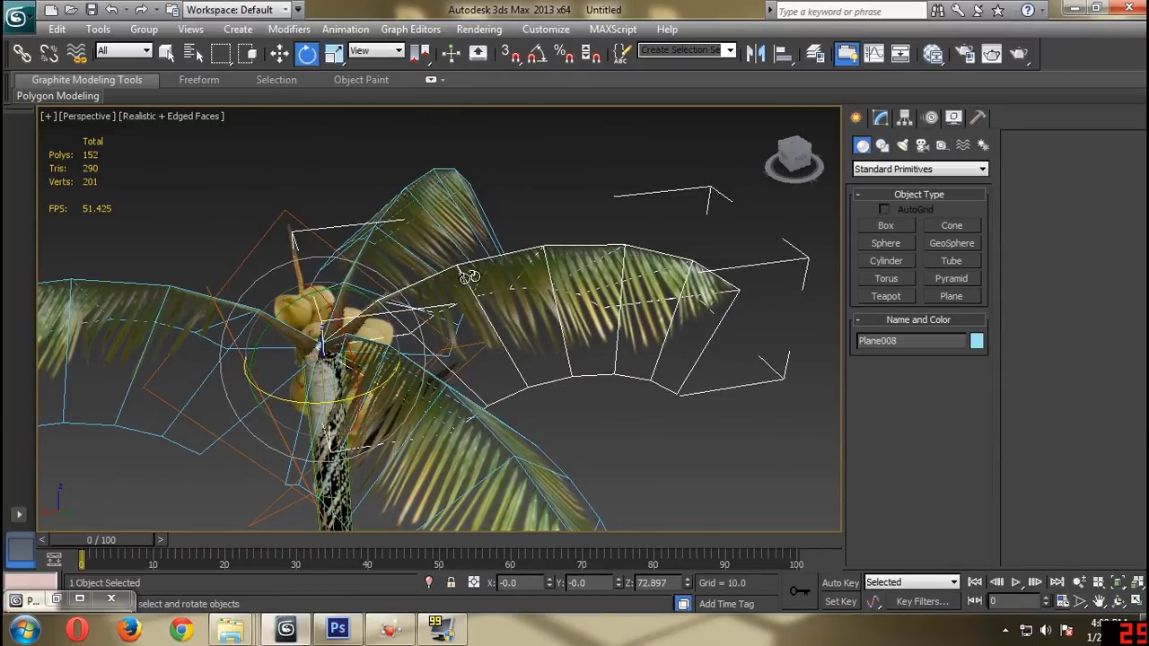
pyautogui.keyDown('alt'); pyautogui.moveTo(469, 276); pyautogui.dragTo(415, 238, button='middle'); pyautogui.keyUp('alt')
pyautogui.moveTo(414, 238); pyautogui.dragTo(404, 224)
# Create a rotated copy of the tilted leaf, turned about -227 degrees around the trunk's vertical axis.
pyautogui.moveTo(795, 156); pyautogui.dragTo(798, 166)
pyautogui.scroll(-6, 797, 165)
pyautogui.keyDown('shift'); pyautogui.moveTo(480, 359); pyautogui.dragTo(108, 353); pyautogui.keyUp('shift')
pyautogui.click(531, 378)
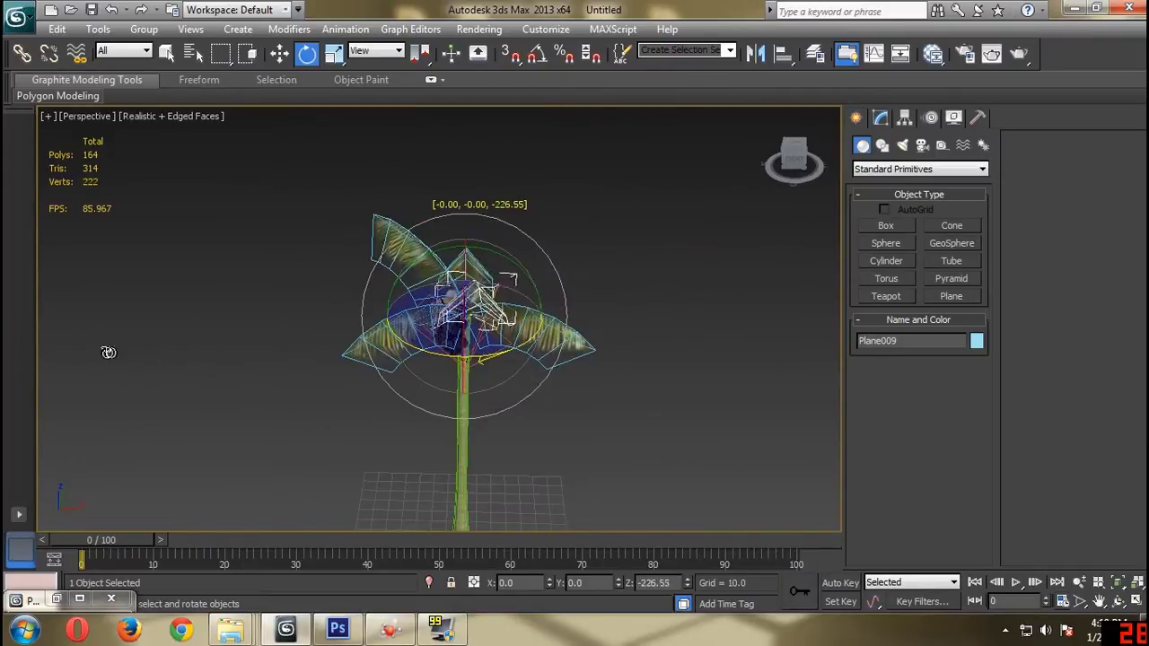
# Clone the selected leaf, turn the copy around the trunk to about -174 degrees on Z, and adjust its tilt.
pyautogui.hotkey('ctrl', 'v')
pyautogui.click(530, 378)
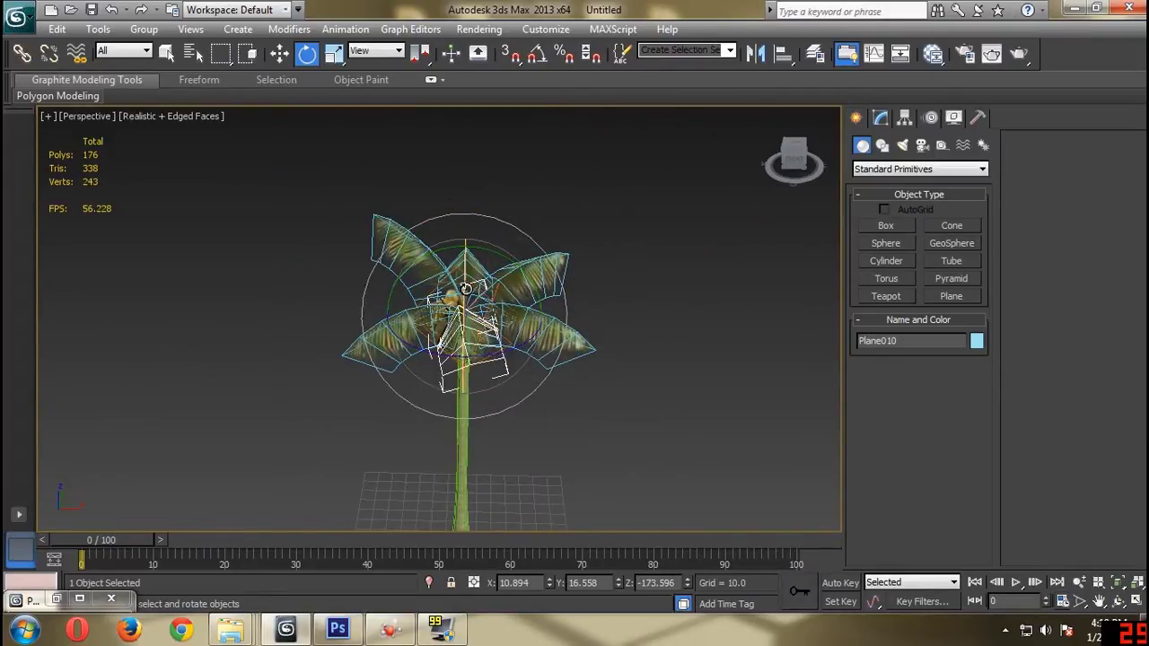
pyautogui.moveTo(495, 258); pyautogui.dragTo(516, 270)
# Add another leaf copy and rotate it around the trunk into a gap in the crown.
pyautogui.hotkey('ctrl', 'v')
pyautogui.click(530, 377)
pyautogui.moveTo(486, 356); pyautogui.dragTo(343, 355)
pyautogui.click(766, 167)
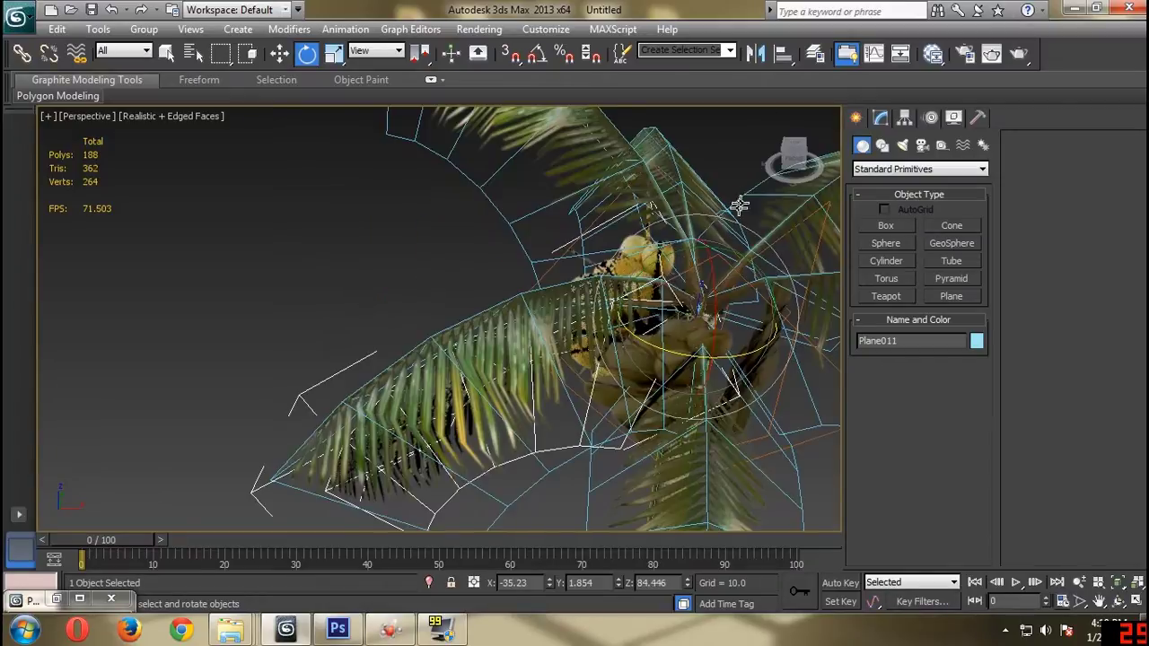
pyautogui.moveTo(489, 315); pyautogui.dragTo(413, 317)
pyautogui.click(700, 170)
# Add two more leaf copies and rotate each around the top of the trunk to fill out the crown.
pyautogui.scroll(-5, 700, 171)
pyautogui.moveTo(794, 153); pyautogui.dragTo(789, 165)
pyautogui.keyDown('shift'); pyautogui.moveTo(424, 335); pyautogui.dragTo(575, 355); pyautogui.keyUp('shift')
pyautogui.hotkey('ctrl', 'v')
pyautogui.click(531, 378)
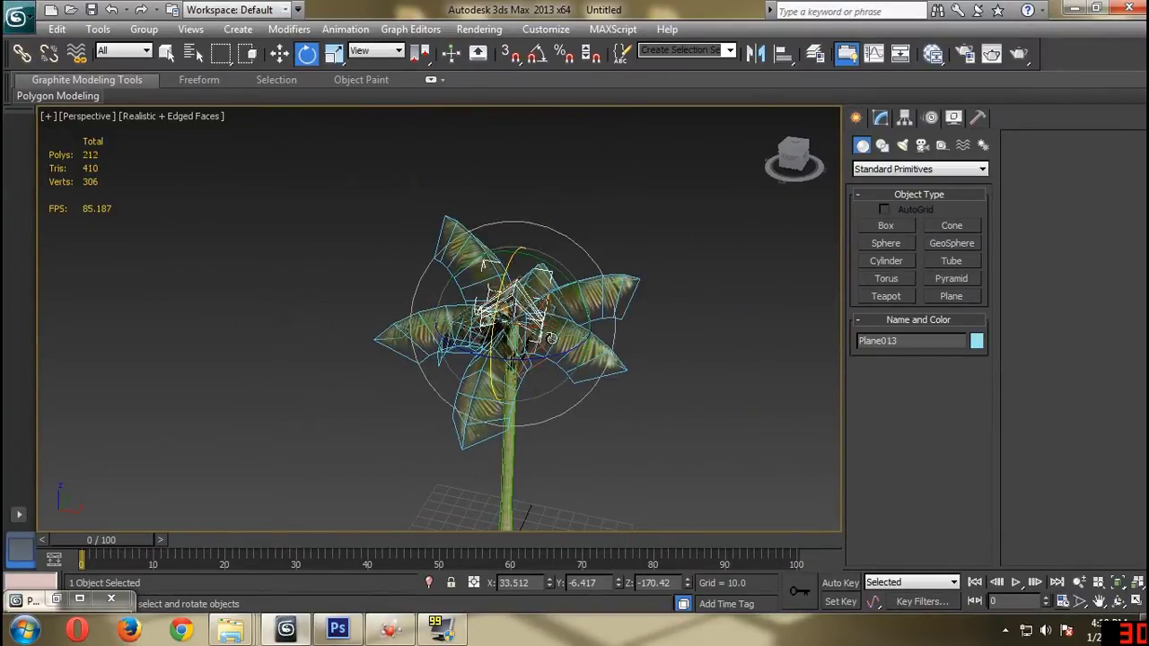
pyautogui.moveTo(517, 353); pyautogui.dragTo(500, 353)
# Clone one more leaf and rotate the copy to fill a remaining open side of the crown.
pyautogui.moveTo(795, 158); pyautogui.dragTo(710, 121)
pyautogui.hotkey('ctrl', 'v')
pyautogui.click(533, 378)
pyautogui.moveTo(578, 318); pyautogui.dragTo(768, 295)
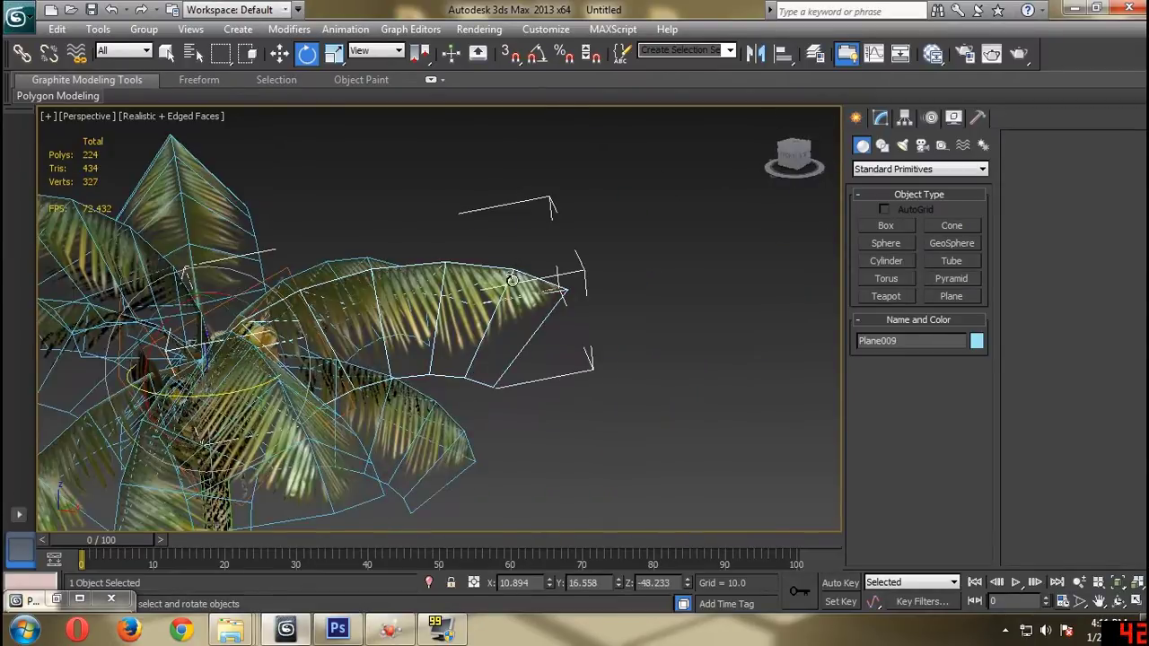
# Set the selected leaf copy's bend angle to -159.5 and clone it to add more leaves at the top of the crown.
pyautogui.click(881, 118)
pyautogui.moveTo(462, 308); pyautogui.dragTo(644, 285)
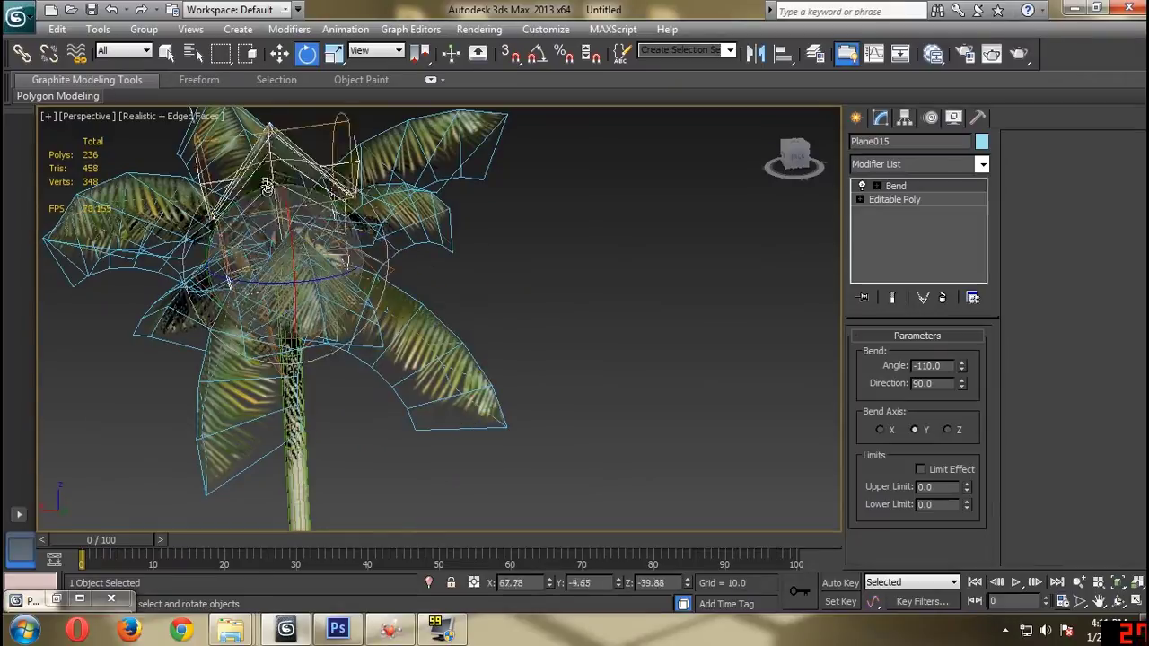
pyautogui.moveTo(316, 271); pyautogui.dragTo(327, 279)
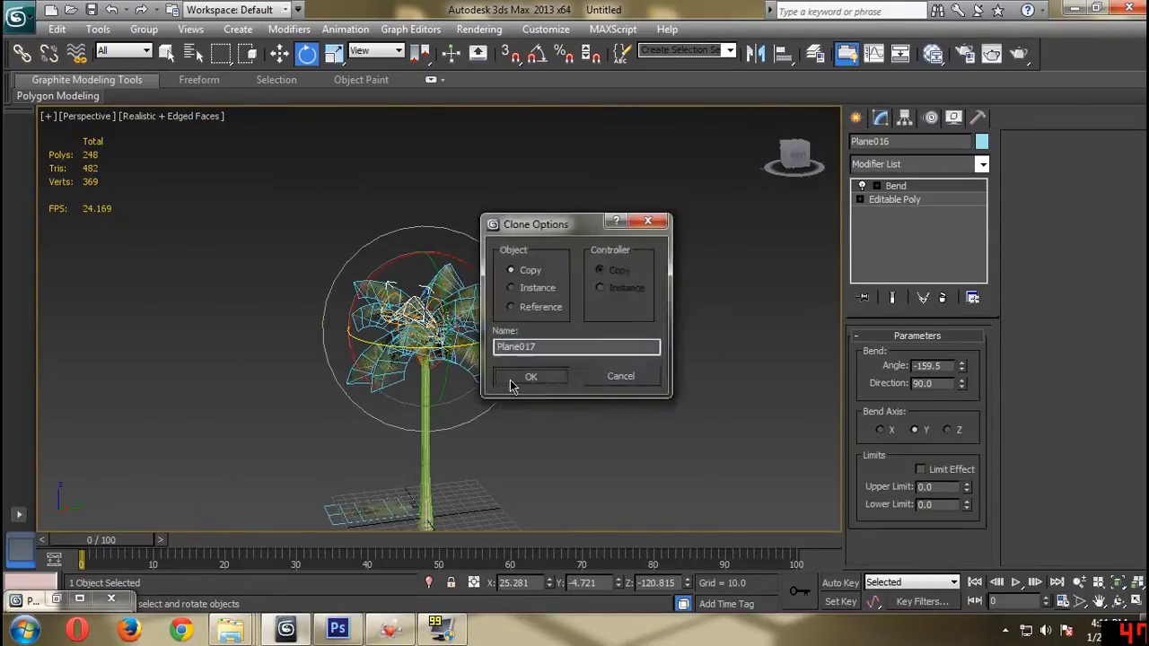
pyautogui.press('Return')
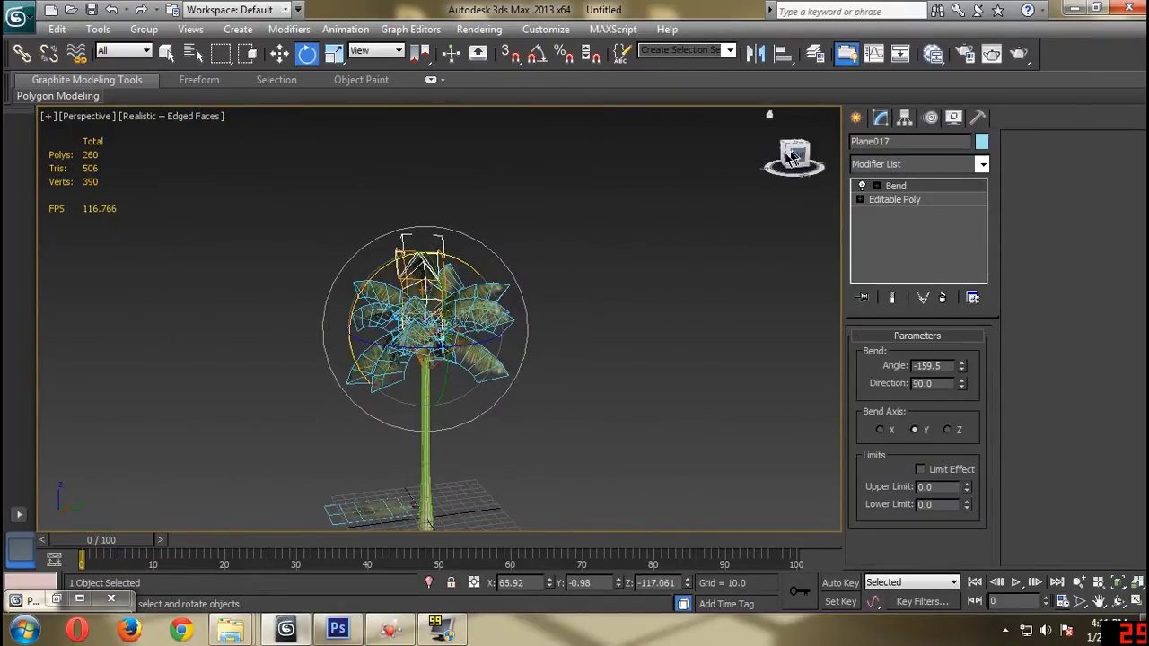
pyautogui.moveTo(790, 157); pyautogui.dragTo(756, 170)
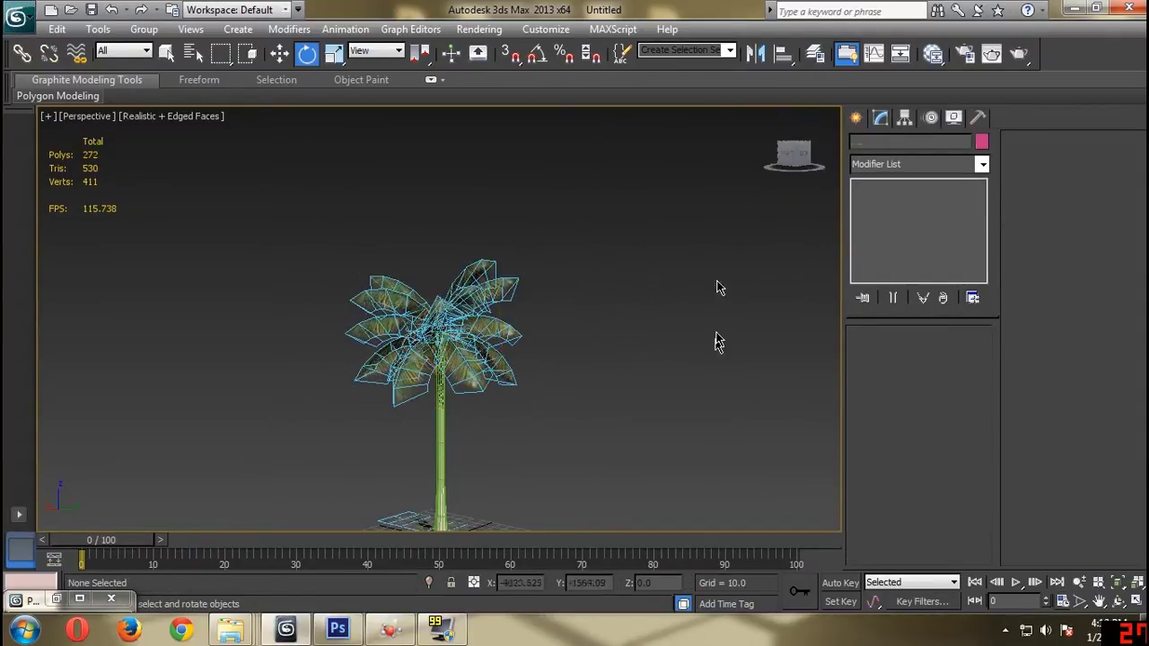
# Rotate the newest leaf copy about -65 degrees on Z around the trunk.
pyautogui.keyDown('alt'); pyautogui.moveTo(719, 287); pyautogui.dragTo(664, 208, button='middle'); pyautogui.keyUp('alt')
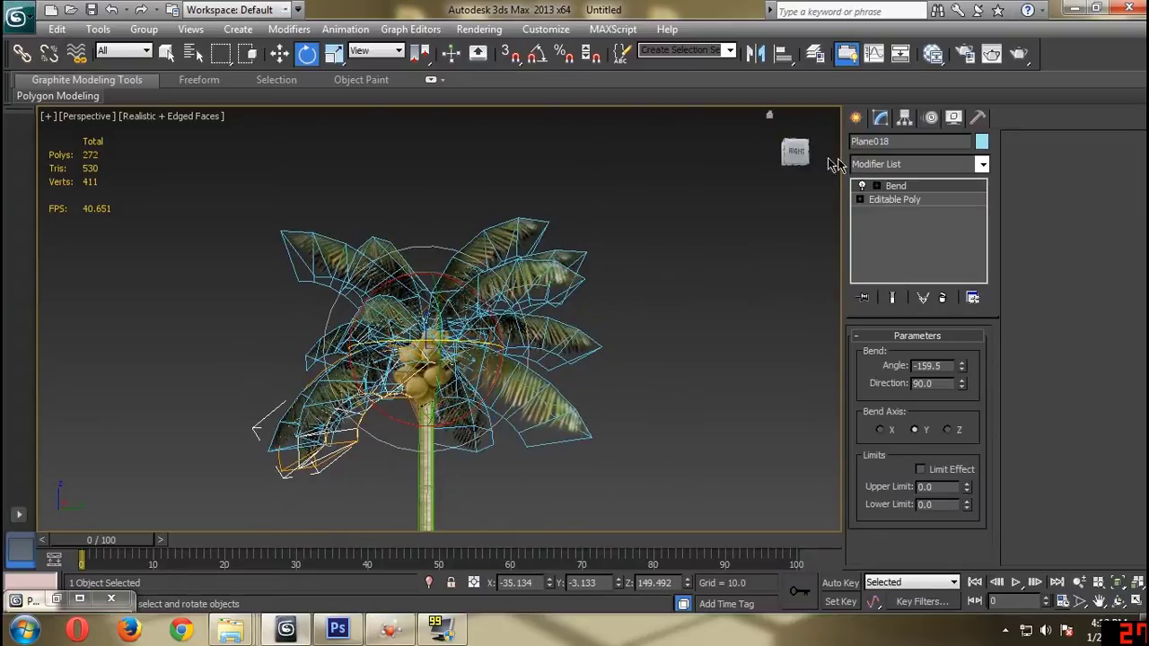
pyautogui.keyDown('alt'); pyautogui.moveTo(837, 165); pyautogui.dragTo(574, 135, button='middle'); pyautogui.keyUp('alt')
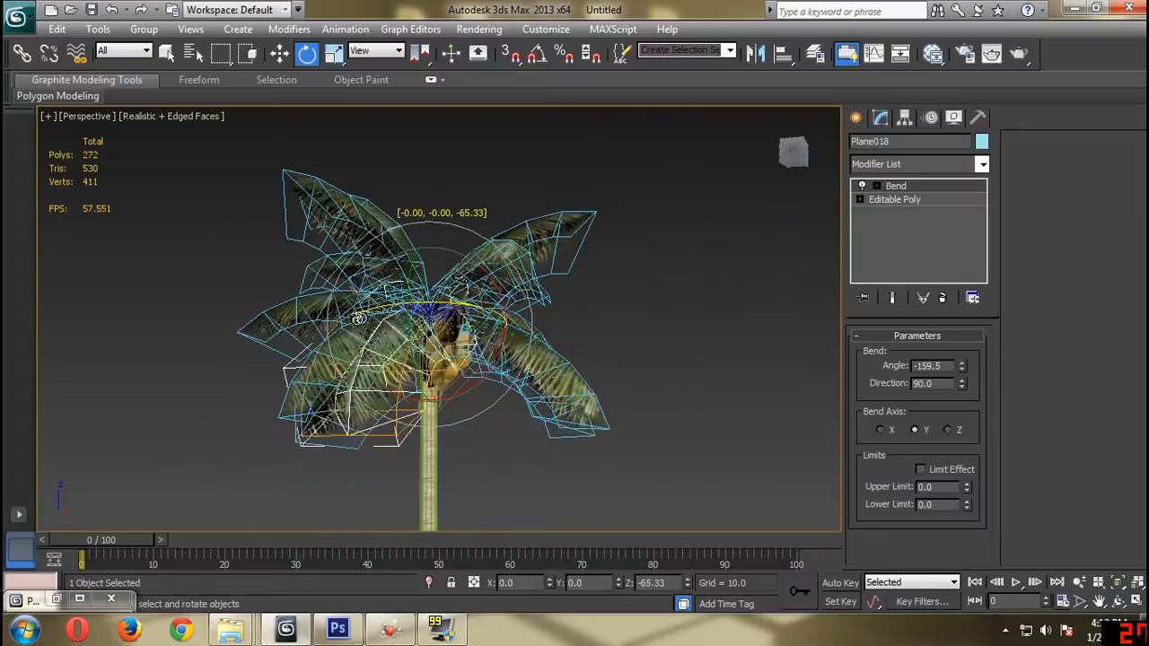
pyautogui.moveTo(419, 234); pyautogui.dragTo(420, 232)
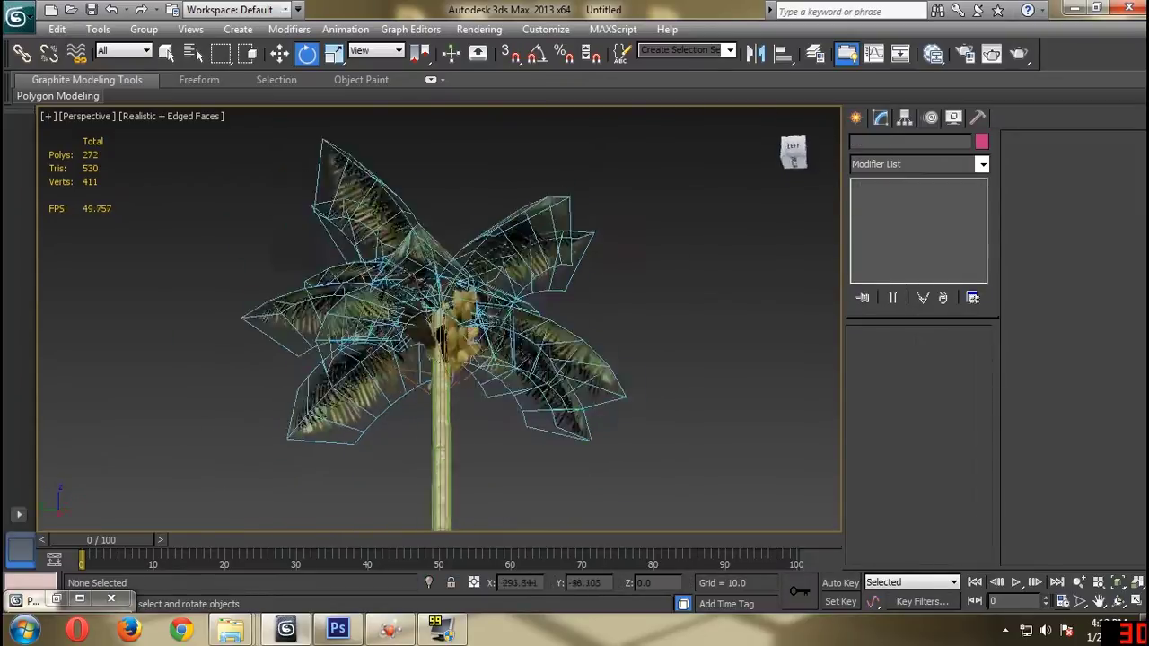
# Clone a leaf from the crown's side and rotate the copy around the trunk into a gap.
pyautogui.moveTo(575, 269)
pyautogui.keyDown('alt'); pyautogui.mouseDown(button='middle')
pyautogui.moveTo(647, 359)
pyautogui.moveTo(620, 314)
pyautogui.moveTo(574, 287)
pyautogui.moveTo(593, 377)
pyautogui.mouseUp(button='middle'); pyautogui.keyUp('alt')
pyautogui.click(541, 289)
pyautogui.hotkey('ctrl', 'v')
pyautogui.click(544, 377)
pyautogui.moveTo(399, 388); pyautogui.dragTo(747, 202)
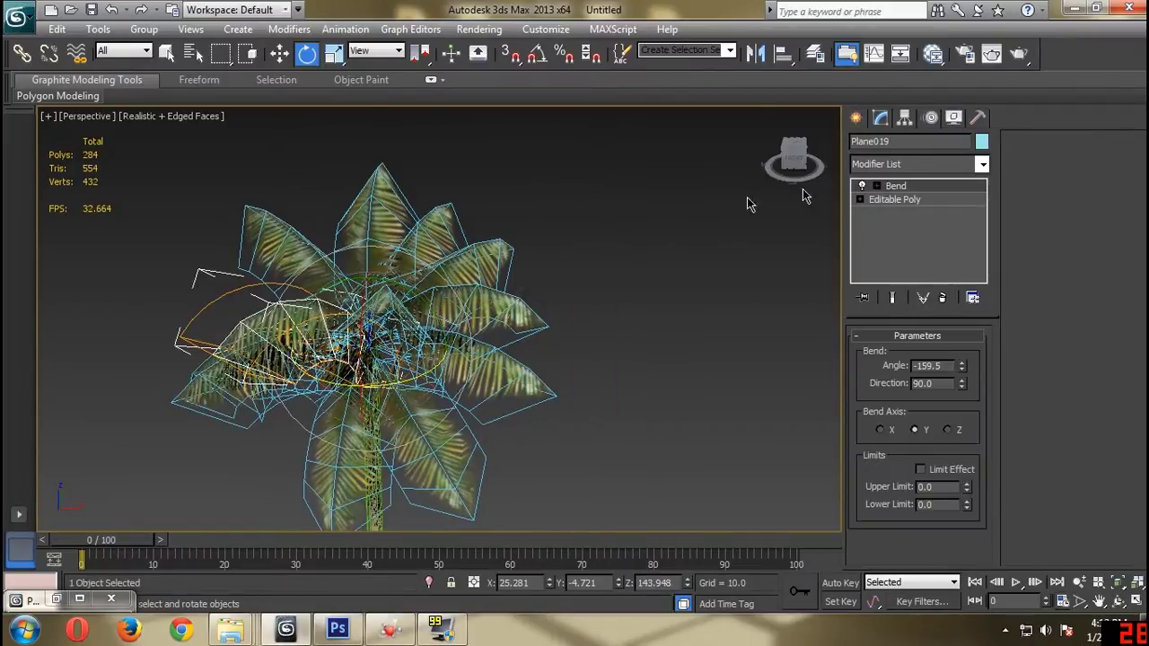
# Copy another crown leaf and turn the copy around the top of the trunk to cover a thin area.
pyautogui.keyDown('alt'); pyautogui.moveTo(802, 195); pyautogui.dragTo(557, 135, button='middle'); pyautogui.keyUp('alt')
pyautogui.moveTo(794, 160); pyautogui.dragTo(718, 162)
pyautogui.click(742, 167)
pyautogui.keyDown('alt'); pyautogui.moveTo(575, 270); pyautogui.dragTo(503, 306, button='middle'); pyautogui.keyUp('alt')
pyautogui.click(485, 296)
pyautogui.hotkey('ctrl', 'v')
pyautogui.click(536, 385)
pyautogui.moveTo(464, 259)
pyautogui.mouseDown()
pyautogui.moveTo(501, 258)
pyautogui.moveTo(538, 306)
pyautogui.mouseUp()
pyautogui.click(718, 217)
# Clone one of the lower leaves, then rotate and tilt the copy to fill the last open part of the crown.
pyautogui.moveTo(794, 159)
pyautogui.mouseDown()
pyautogui.moveTo(718, 163)
pyautogui.moveTo(774, 171)
pyautogui.moveTo(785, 160)
pyautogui.mouseUp()
pyautogui.click(390, 431)
pyautogui.hotkey('ctrl', 'v')
pyautogui.click(531, 375)
pyautogui.moveTo(354, 264); pyautogui.dragTo(331, 198)
pyautogui.moveTo(354, 260); pyautogui.dragTo(352, 249)
pyautogui.moveTo(314, 293); pyautogui.dragTo(278, 289)
pyautogui.click(682, 242)
# Examine the whole palm tree from several sides and distances to check how full the crown is.
pyautogui.scroll(-5, 683, 243)
pyautogui.moveTo(788, 165); pyautogui.dragTo(763, 148)
pyautogui.moveTo(633, 283); pyautogui.dragTo(604, 298, button='middle')
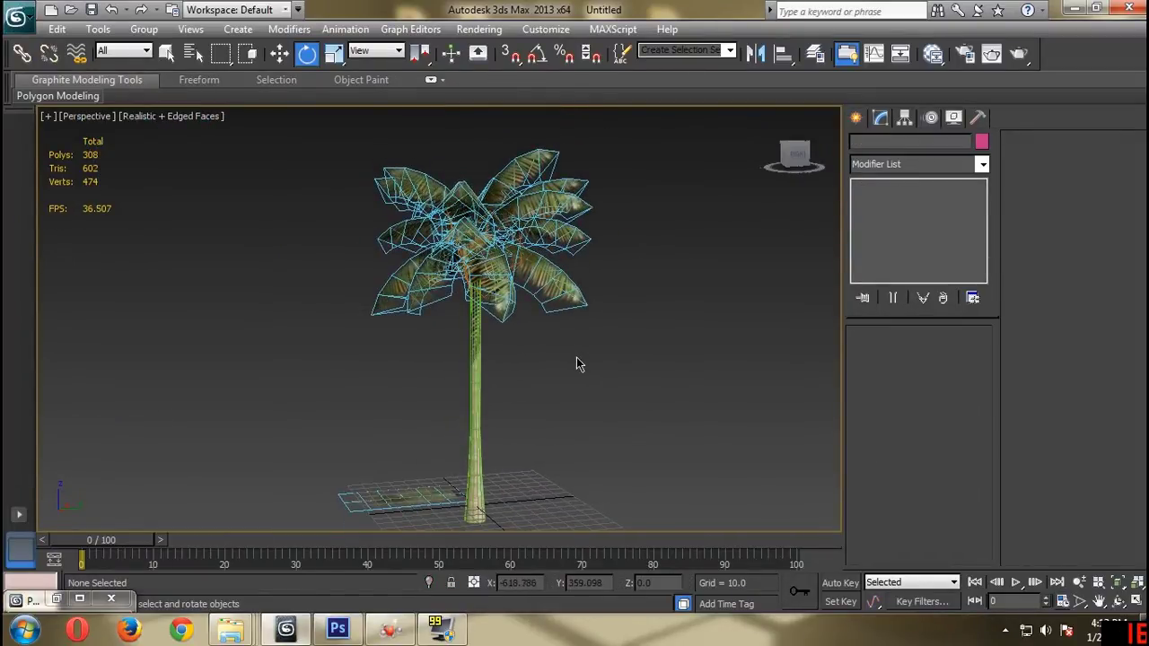
pyautogui.keyDown('alt'); pyautogui.moveTo(579, 366); pyautogui.dragTo(635, 270, button='middle'); pyautogui.keyUp('alt')
pyautogui.scroll(-5, 700, 291)
pyautogui.scroll(5, 691, 293)
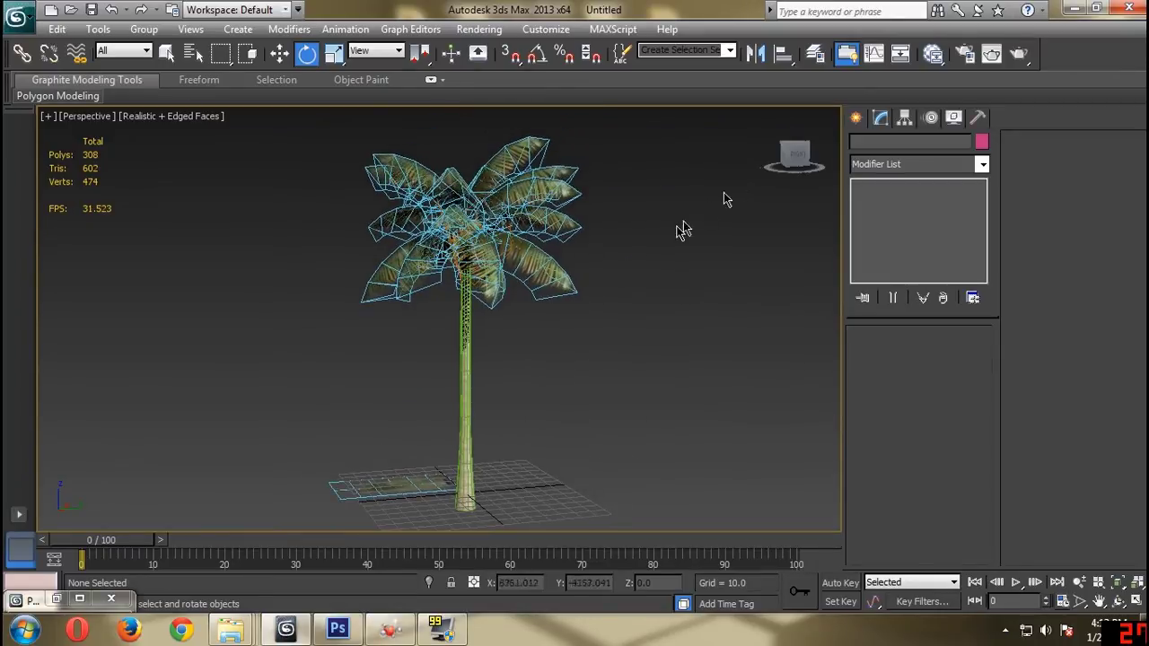
pyautogui.moveTo(794, 162); pyautogui.dragTo(564, 161)
pyautogui.scroll(-5, 633, 215)
pyautogui.scroll(5, 629, 224)
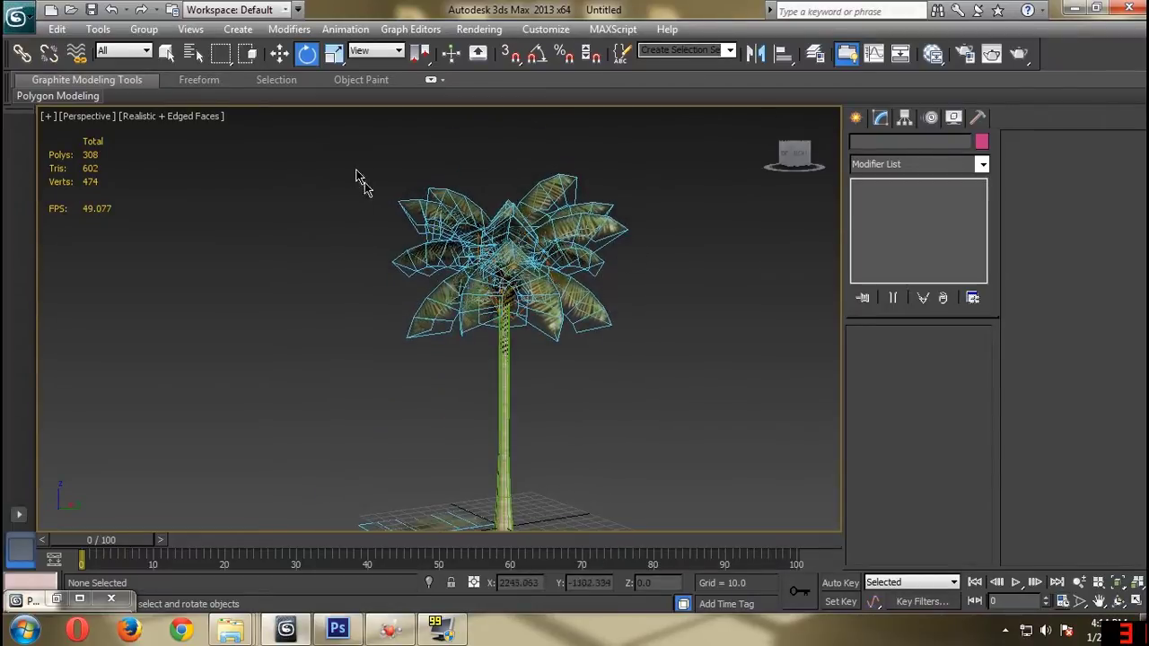
# Select the trunk and all crown objects, clone them as copies, and move the duplicate tree beside the original.
pyautogui.moveTo(662, 388); pyautogui.dragTo(662, 329)
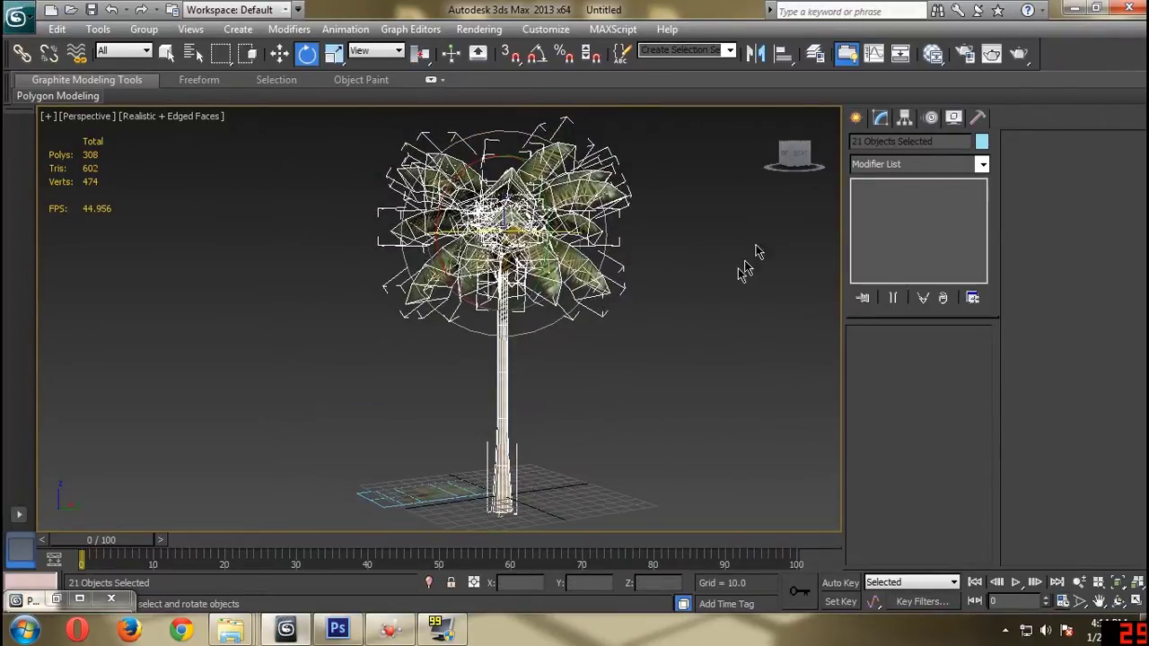
pyautogui.moveTo(798, 164); pyautogui.dragTo(778, 172)
pyautogui.hotkey('ctrl', 'v')
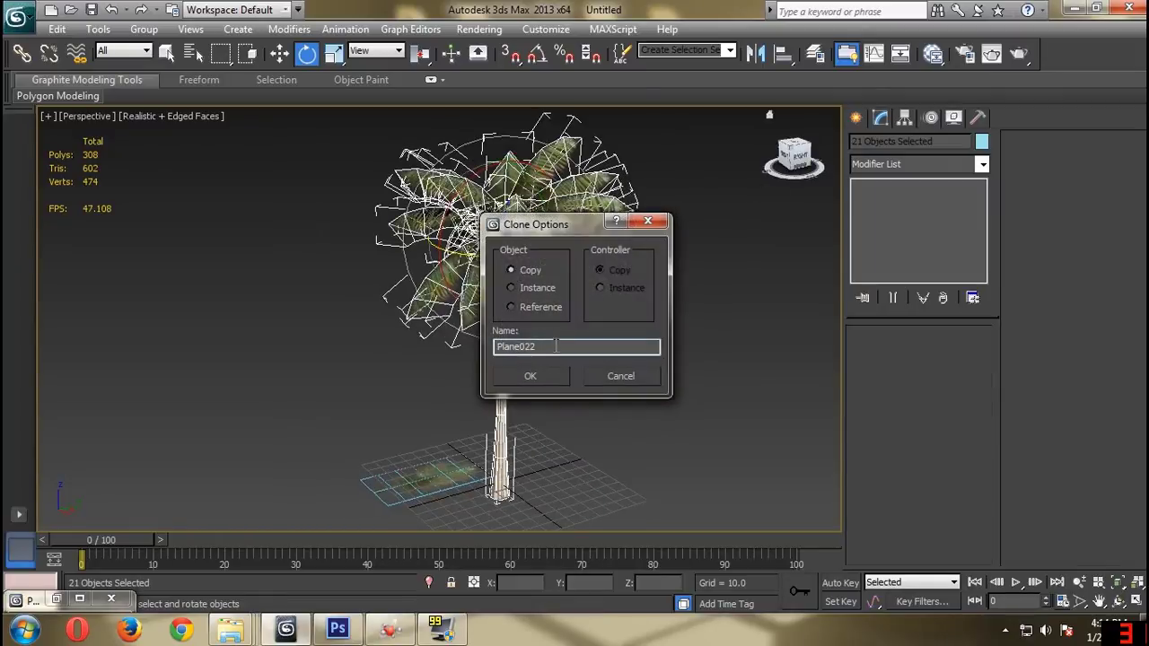
pyautogui.click(545, 372)
pyautogui.click(541, 376)
pyautogui.press('w')
pyautogui.moveTo(545, 239)
pyautogui.mouseDown()
pyautogui.moveTo(707, 272)
pyautogui.moveTo(761, 254)
pyautogui.mouseUp()
pyautogui.moveTo(702, 302); pyautogui.dragTo(466, 293, button='middle')
pyautogui.moveTo(464, 258); pyautogui.dragTo(692, 325)
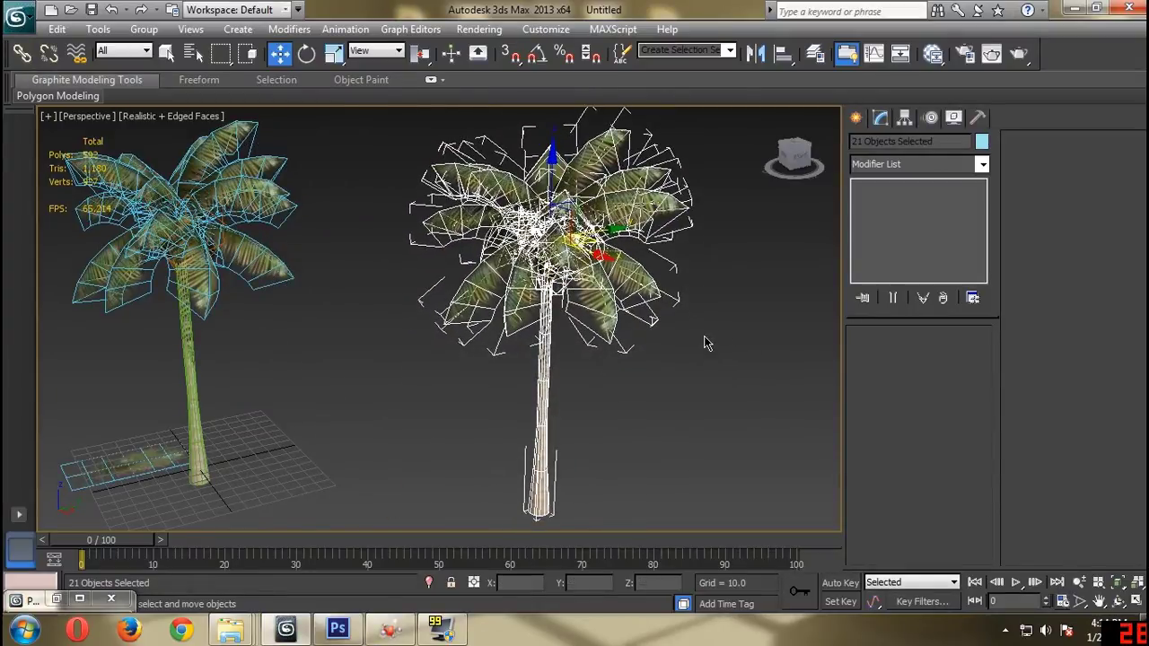
# Delete the duplicate palm tree standing beside the original.
pyautogui.moveTo(689, 349); pyautogui.dragTo(649, 339, button='middle')
pyautogui.click(647, 337)
pyautogui.scroll(-5, 600, 223)
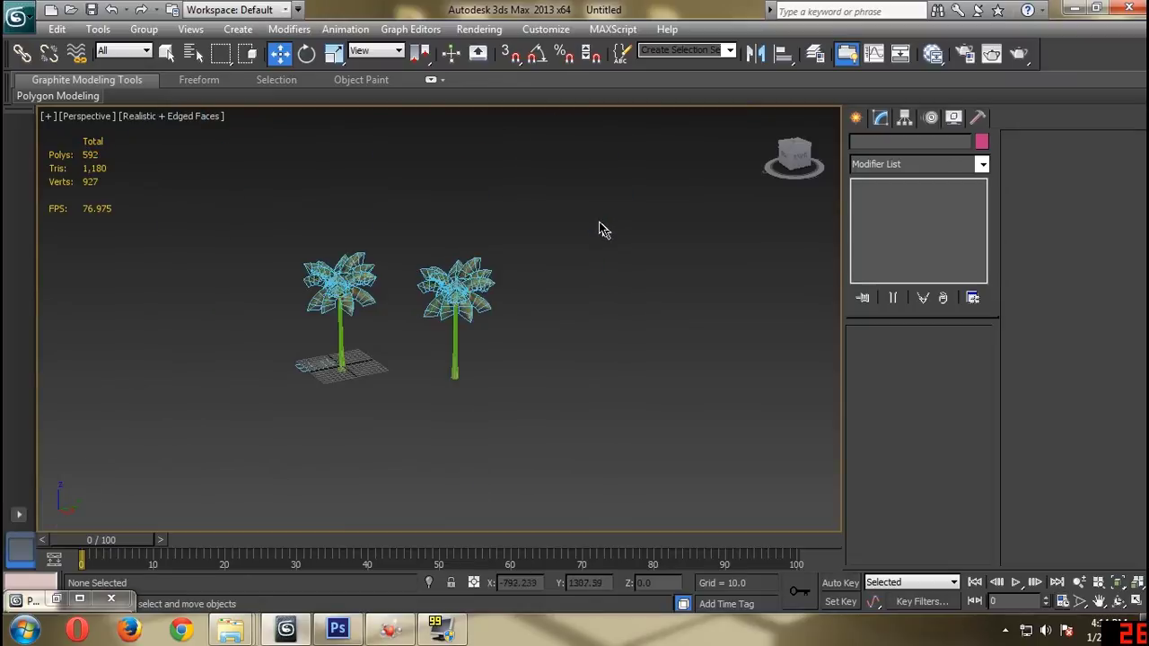
pyautogui.scroll(2, 599, 225)
pyautogui.moveTo(429, 441); pyautogui.dragTo(396, 464)
pyautogui.click(552, 367)
pyautogui.press('Delete')
pyautogui.moveTo(431, 310); pyautogui.dragTo(561, 325, button='middle')
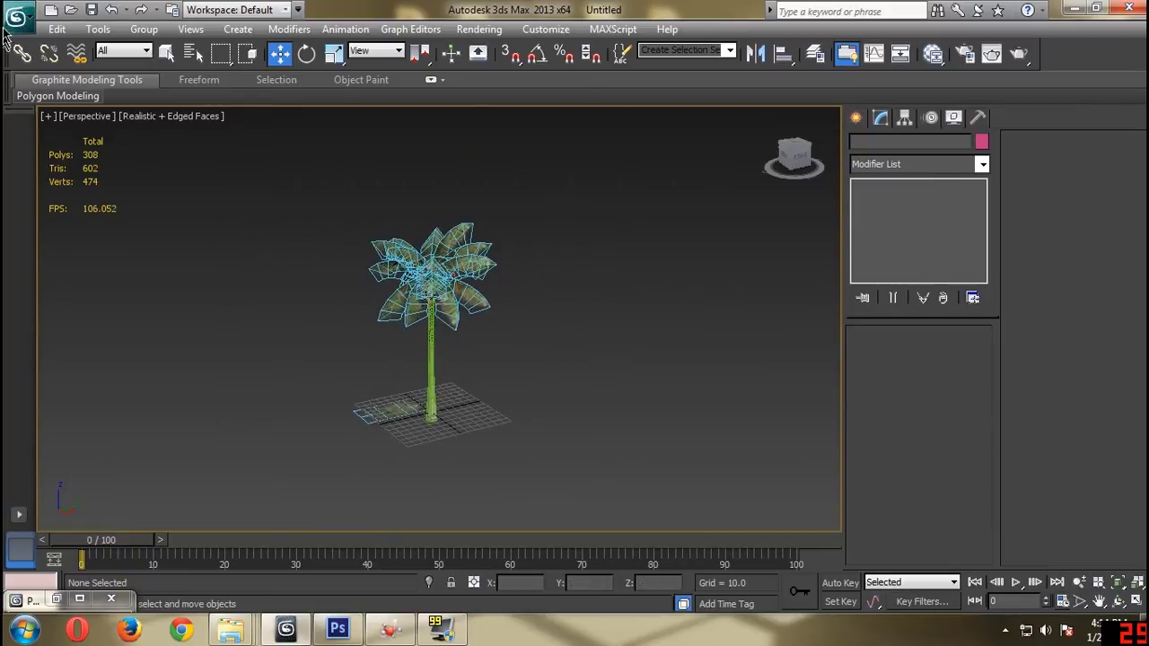
# Save the scene as CoconutTree2.max in the Lowpoly Coconut folder.
pyautogui.click(15, 16)
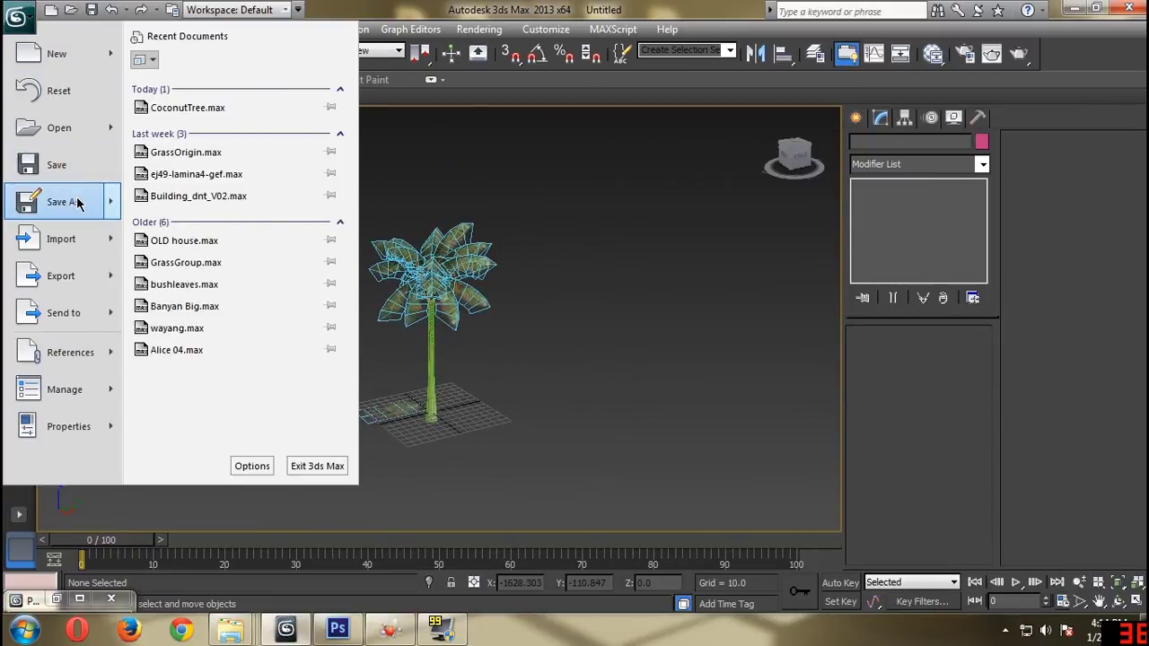
pyautogui.click(62, 202)
pyautogui.click(72, 178)
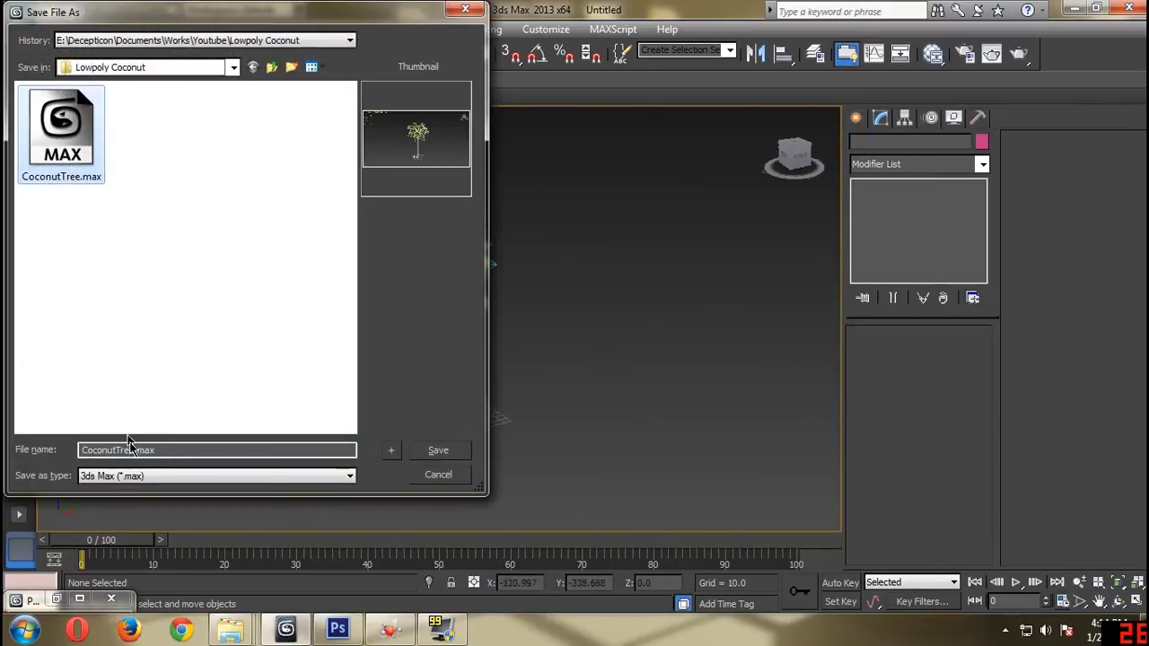
pyautogui.click(439, 451)
# Save another version of the scene as CoconutTree3.max in the same folder.
pyautogui.click(18, 22)
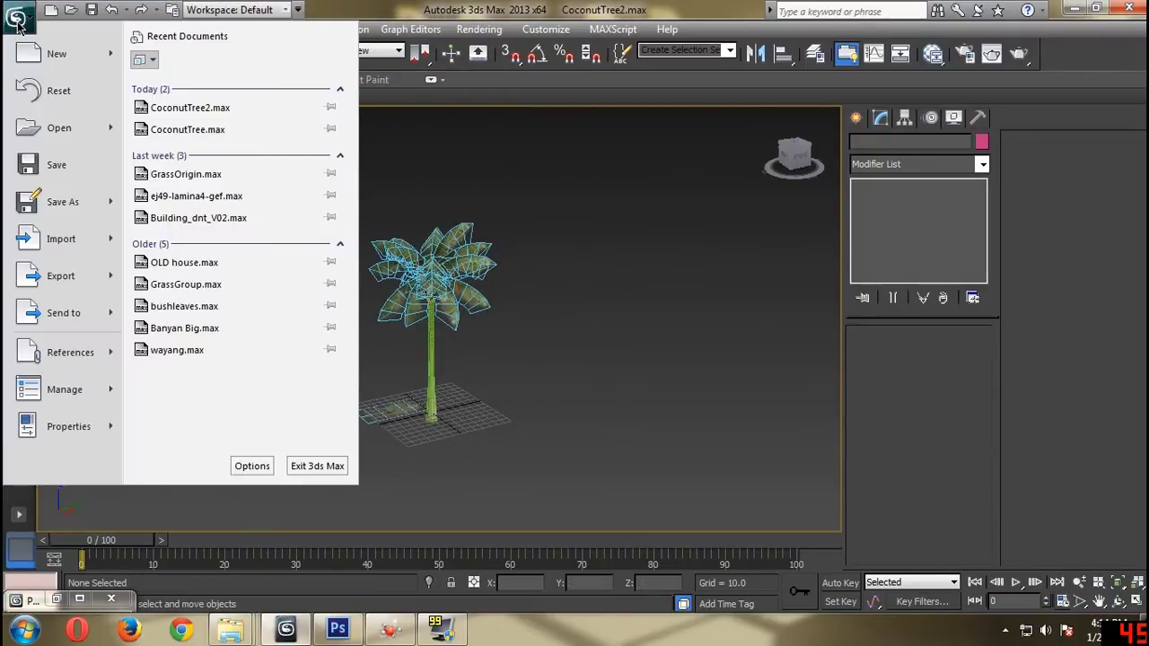
pyautogui.click(62, 202)
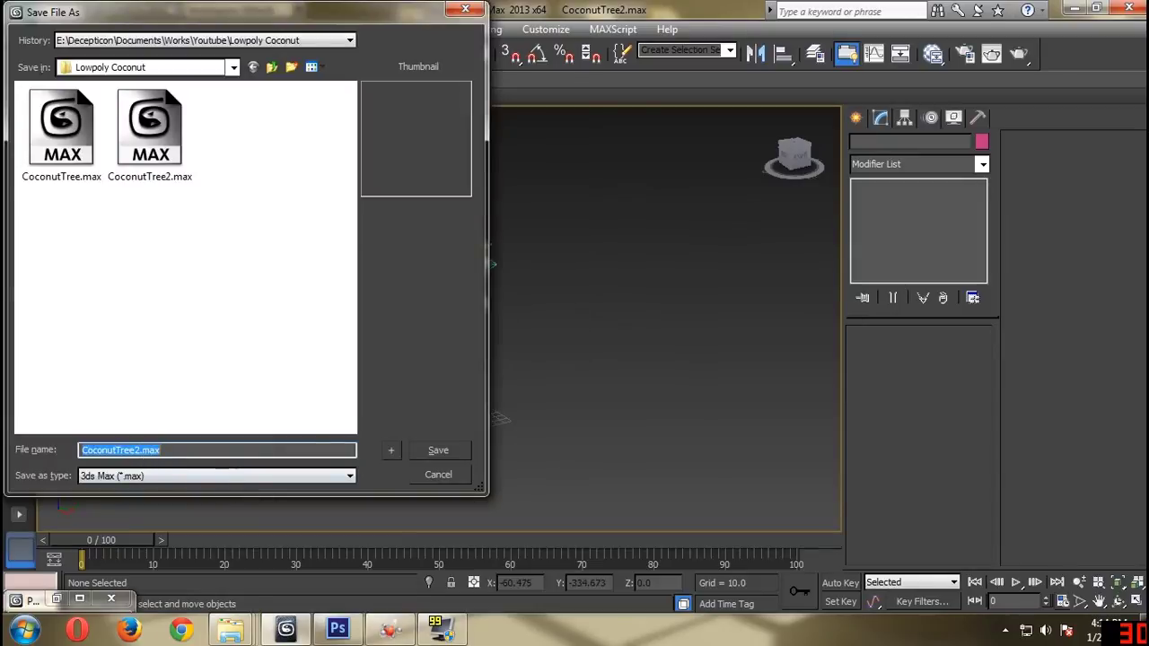
pyautogui.press('BackSpace')
pyautogui.write('3')
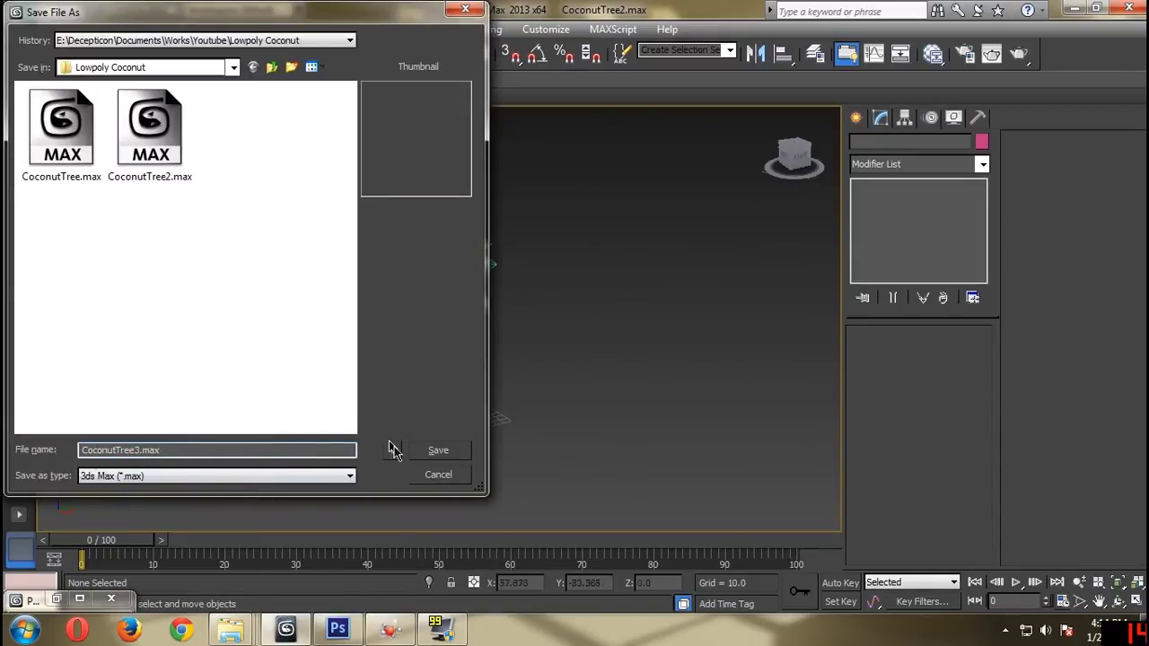
pyautogui.click(433, 454)
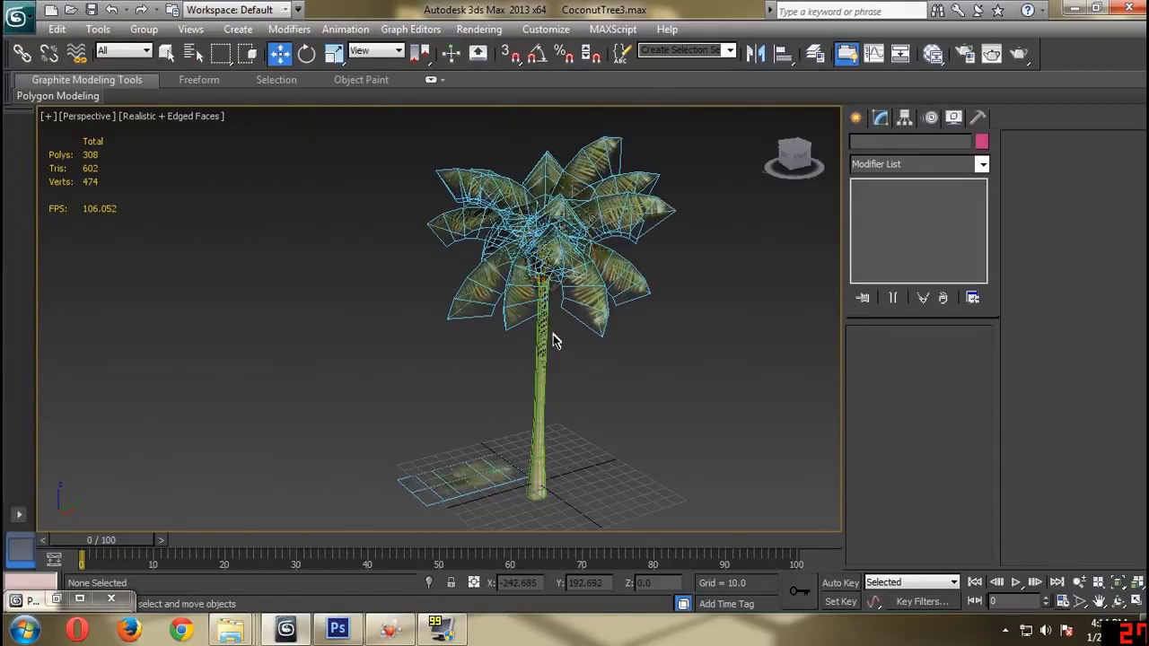
# Delete the leftover flat leaf planes lying on the ground beside the trunk.
pyautogui.click(542, 336)
pyautogui.moveTo(423, 398); pyautogui.dragTo(491, 490)
pyautogui.press('Delete')
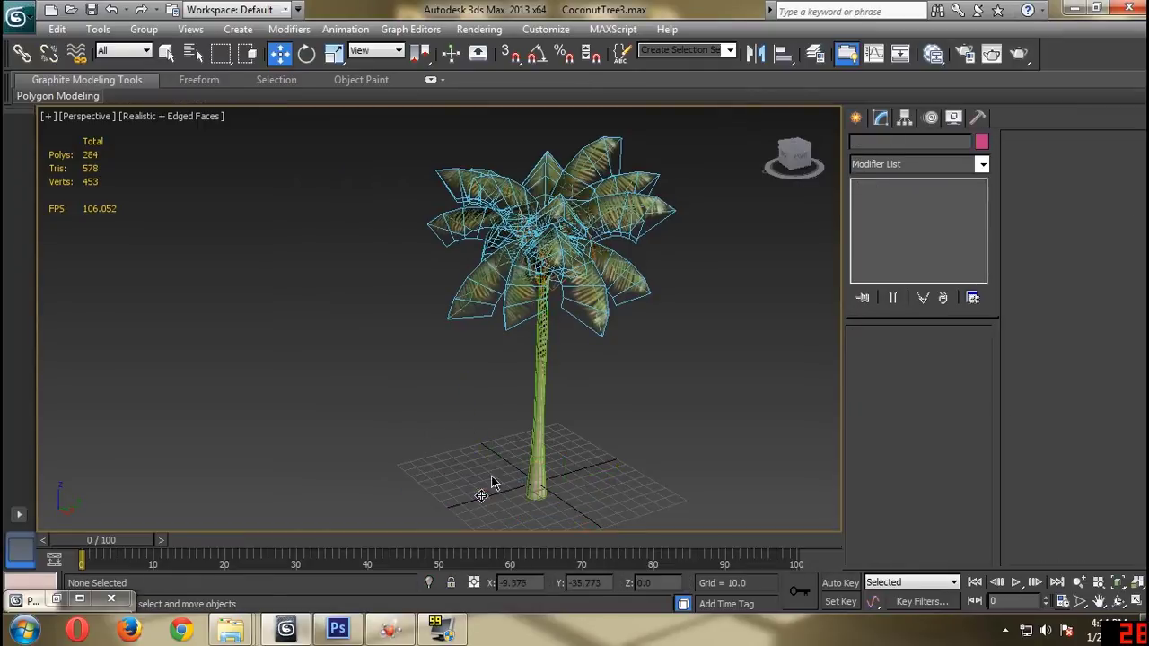
# Attach all the leaf planes in the Attach List to the trunk, using Match Material IDs to Material and Condense Material and IDs.
pyautogui.click(539, 369)
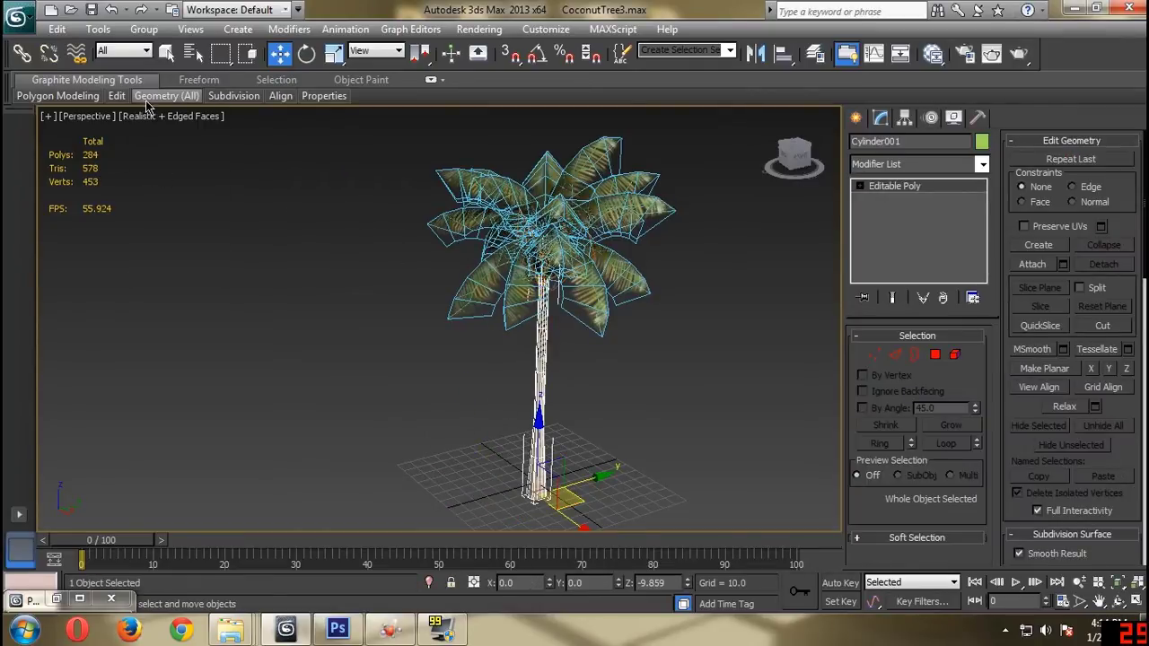
pyautogui.moveTo(146, 106)
pyautogui.click(157, 187)
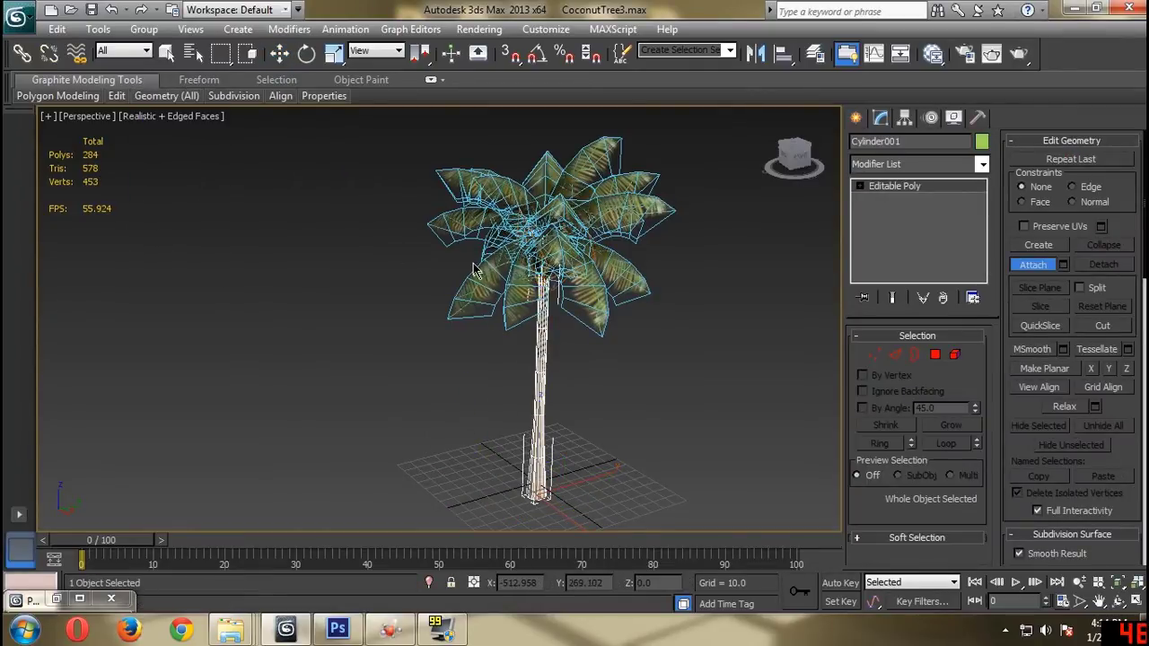
pyautogui.moveTo(149, 103)
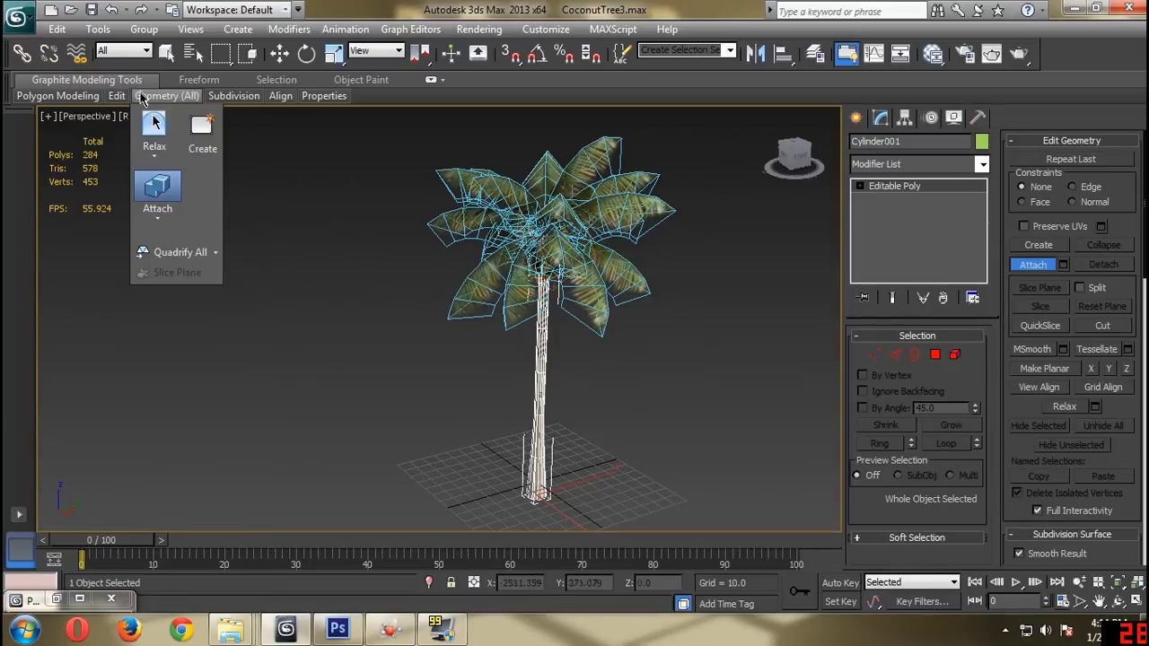
pyautogui.click(162, 221)
pyautogui.click(162, 201)
pyautogui.scroll(-1, 219, 368)
pyautogui.keyDown('shift'); pyautogui.click(151, 501); pyautogui.keyUp('shift')
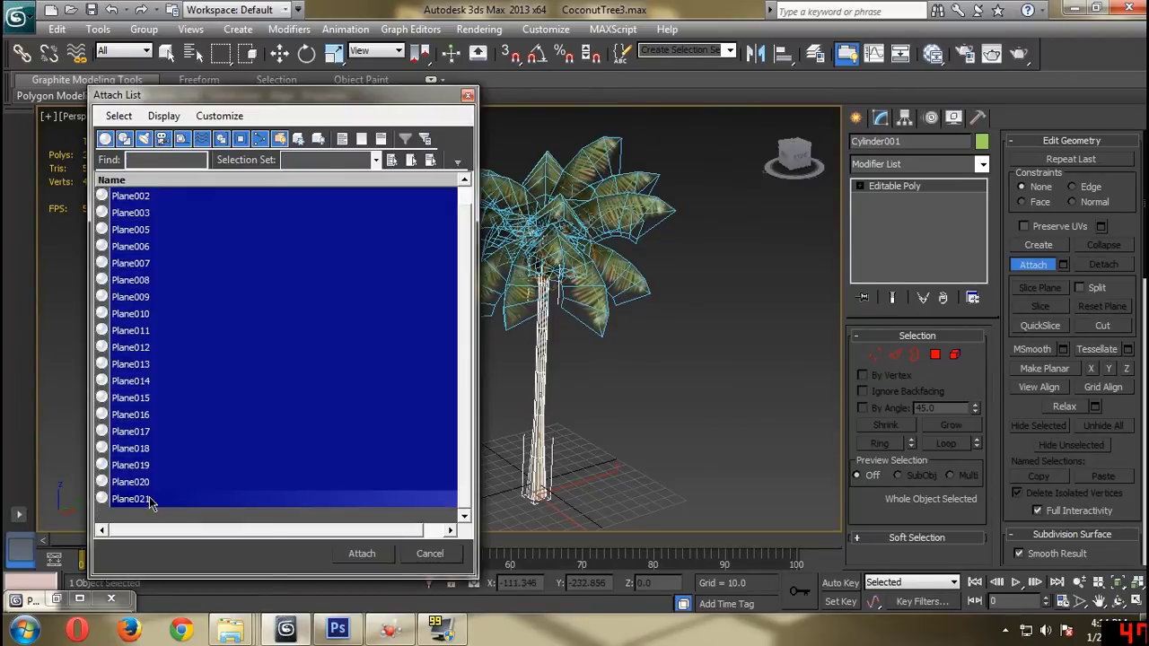
pyautogui.click(362, 554)
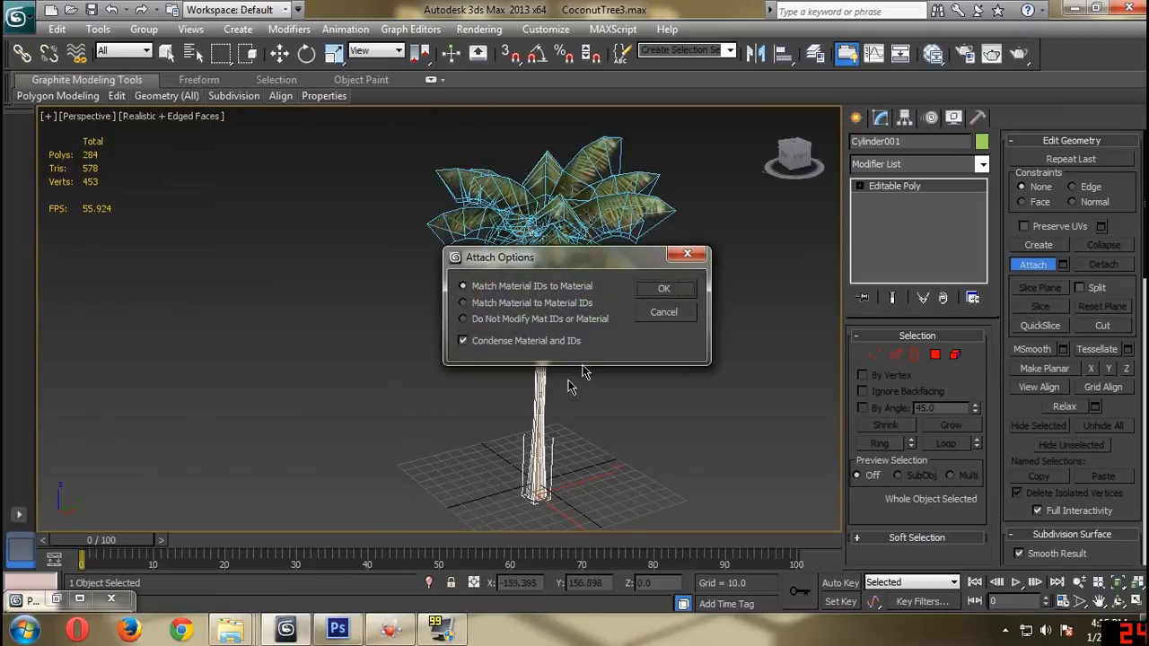
pyautogui.click(663, 291)
# Clone the combined palm tree by moving a copy away from the original on the ground plane.
pyautogui.moveTo(751, 301); pyautogui.dragTo(700, 292, button='middle')
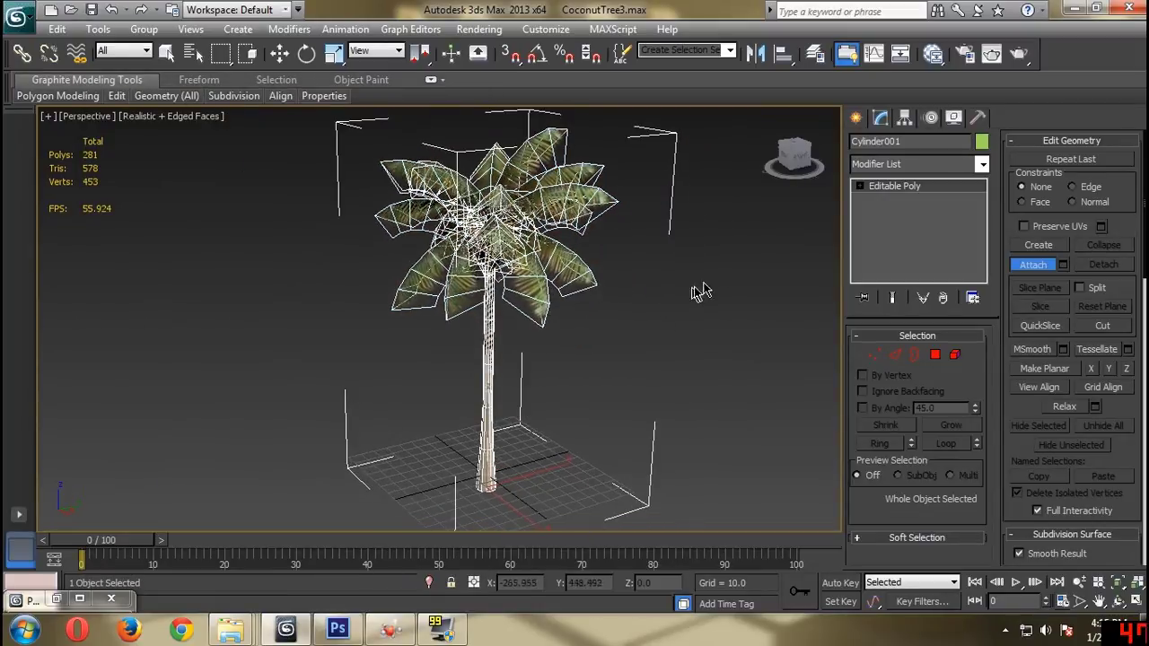
pyautogui.scroll(-5, 613, 359)
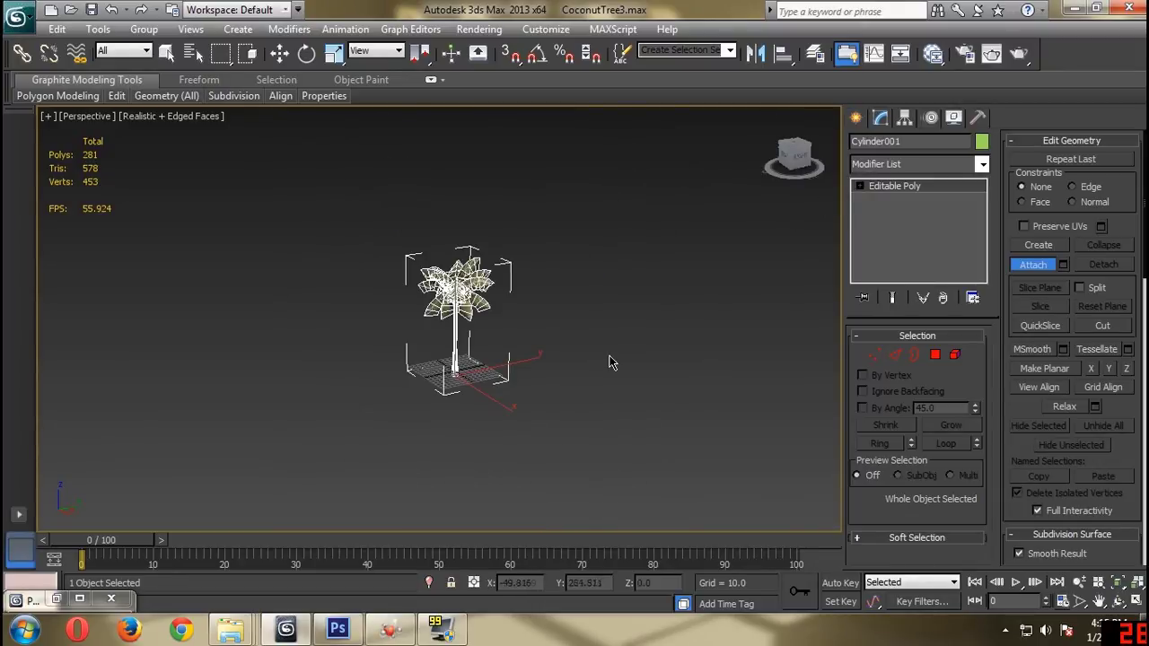
pyautogui.press('w')
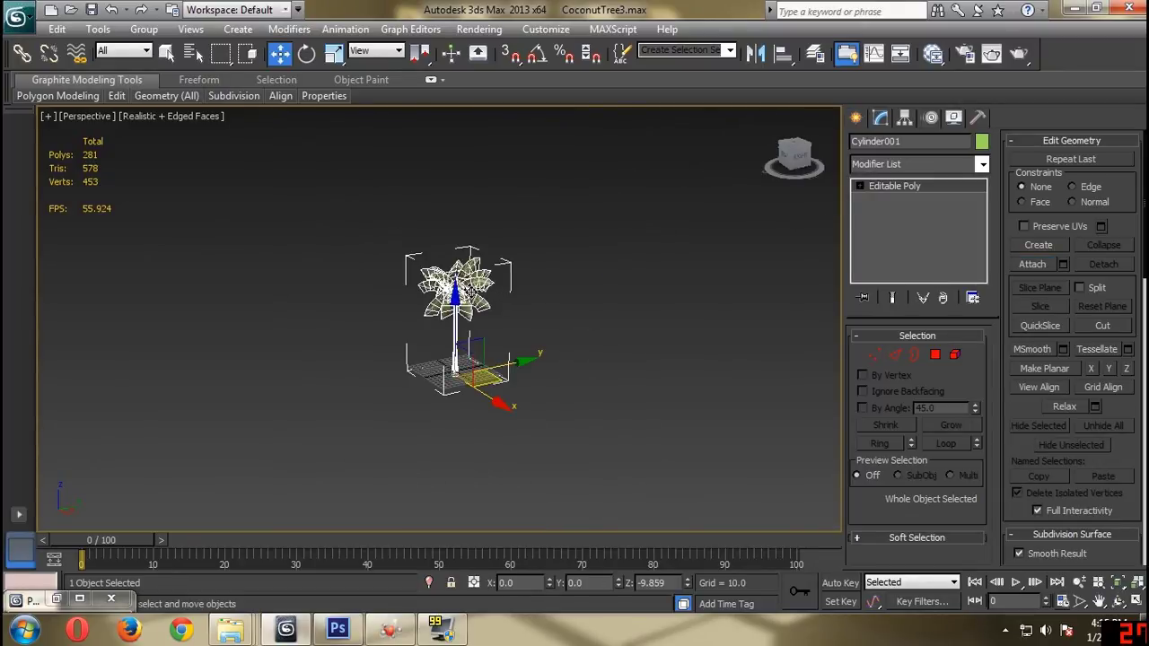
pyautogui.moveTo(503, 403)
pyautogui.keyDown('shift'); pyautogui.mouseDown()
pyautogui.moveTo(411, 406)
pyautogui.moveTo(459, 430)
pyautogui.mouseUp(); pyautogui.keyUp('shift')
pyautogui.click(530, 374)
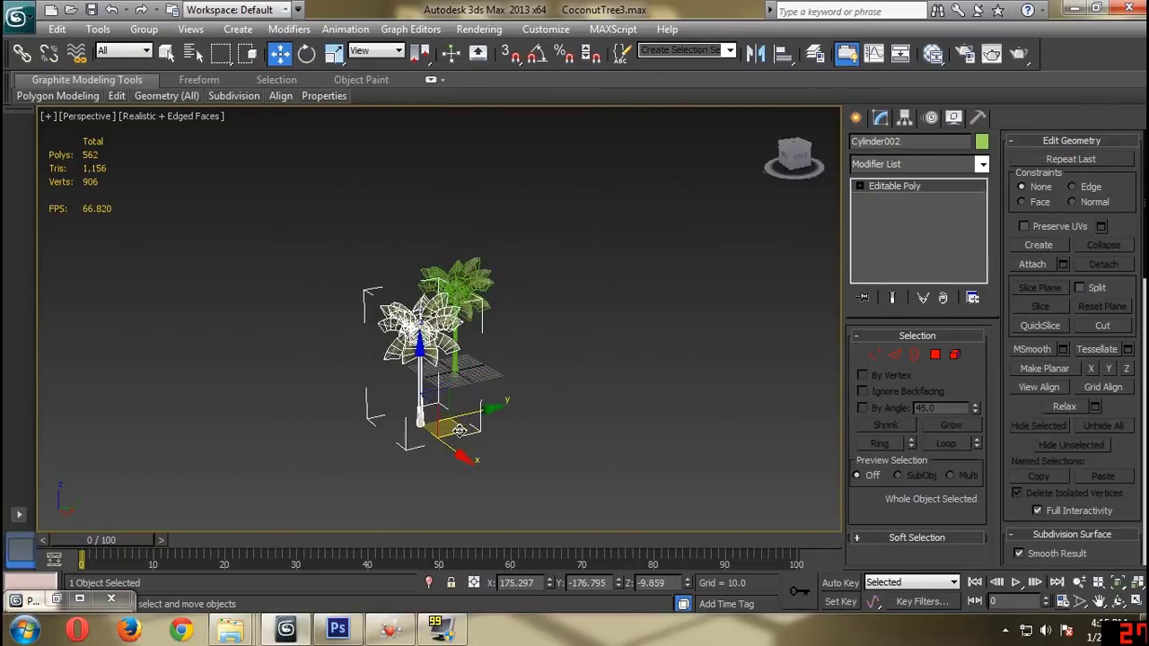
# Apply a Bend modifier to the copied tree with an angle of 79 on the Z axis.
pyautogui.click(909, 166)
pyautogui.press('b')
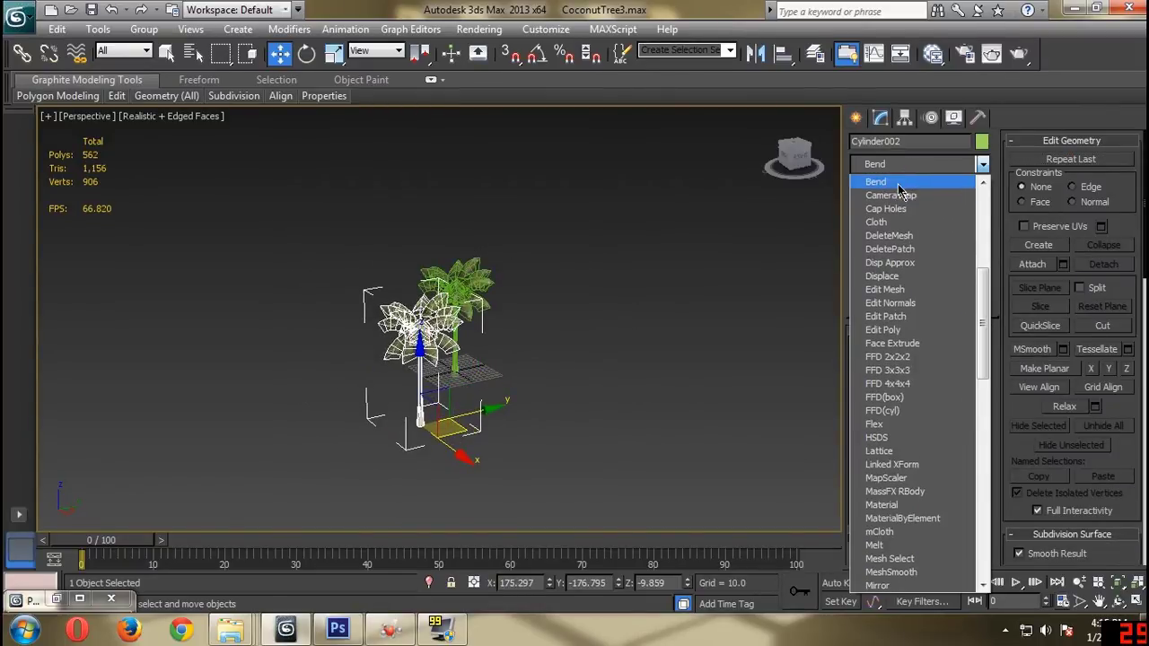
pyautogui.click(899, 185)
pyautogui.moveTo(961, 367)
pyautogui.mouseDown()
pyautogui.moveTo(967, 221)
pyautogui.moveTo(965, 235)
pyautogui.moveTo(929, 212)
pyautogui.moveTo(928, 236)
pyautogui.mouseUp()
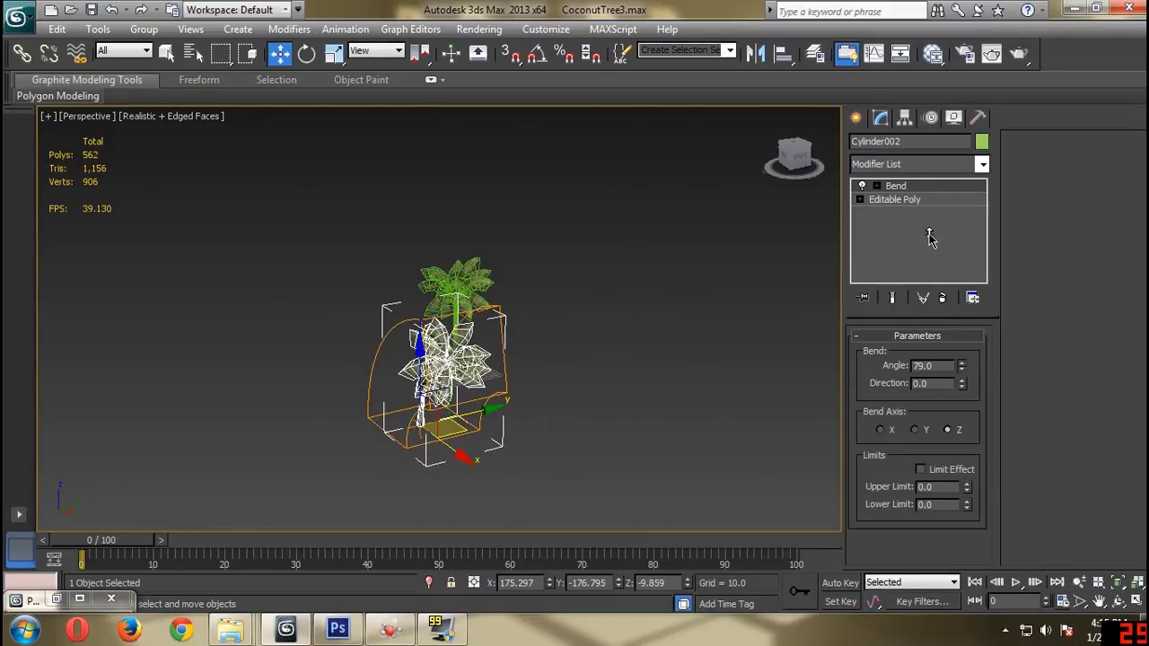
pyautogui.click(788, 162)
pyautogui.moveTo(596, 353); pyautogui.dragTo(630, 383, button='middle')
pyautogui.scroll(5, 651, 227)
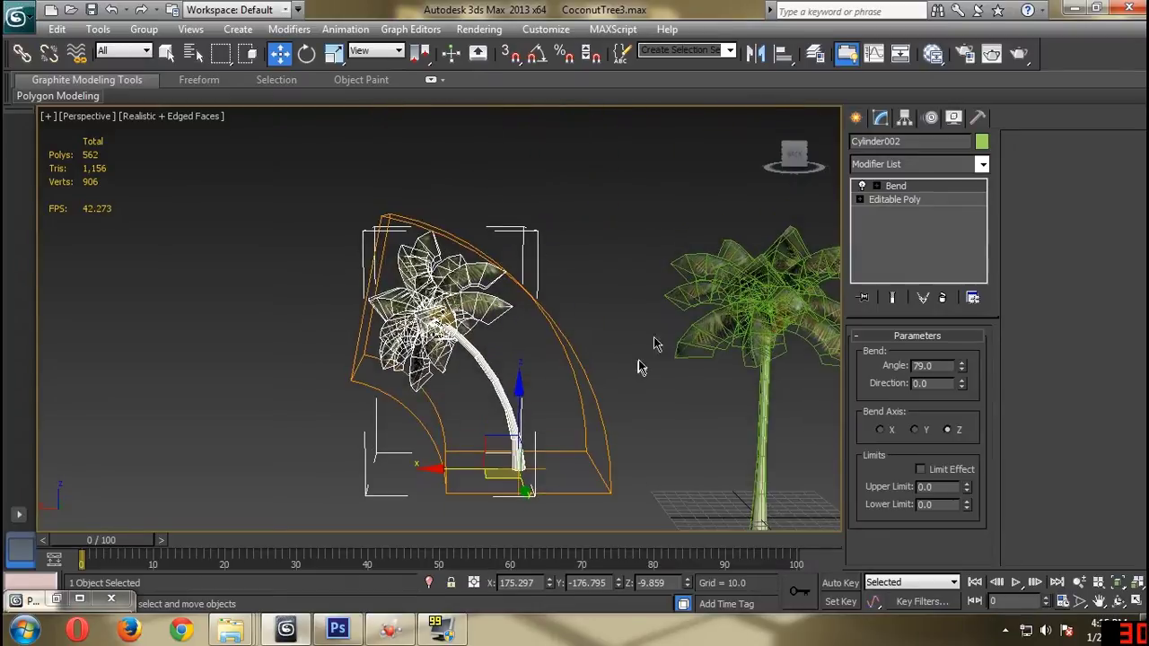
# Try the Y and X bend axes on the copied palm, return to Z, and set the bend angle to 116.
pyautogui.click(914, 431)
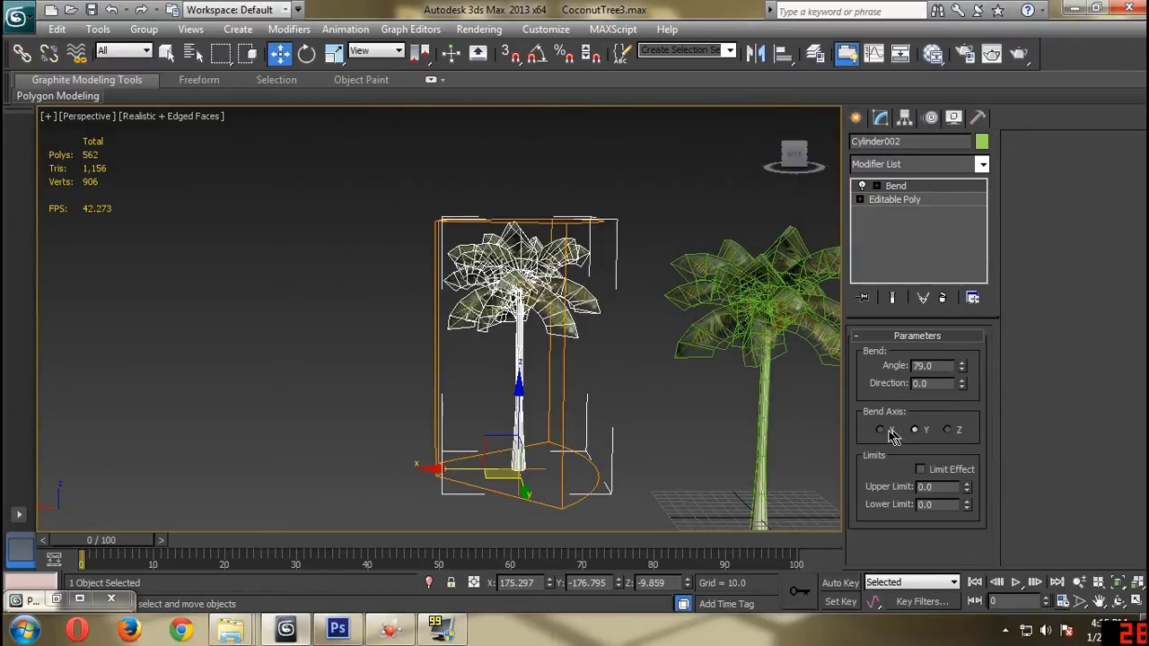
pyautogui.click(880, 431)
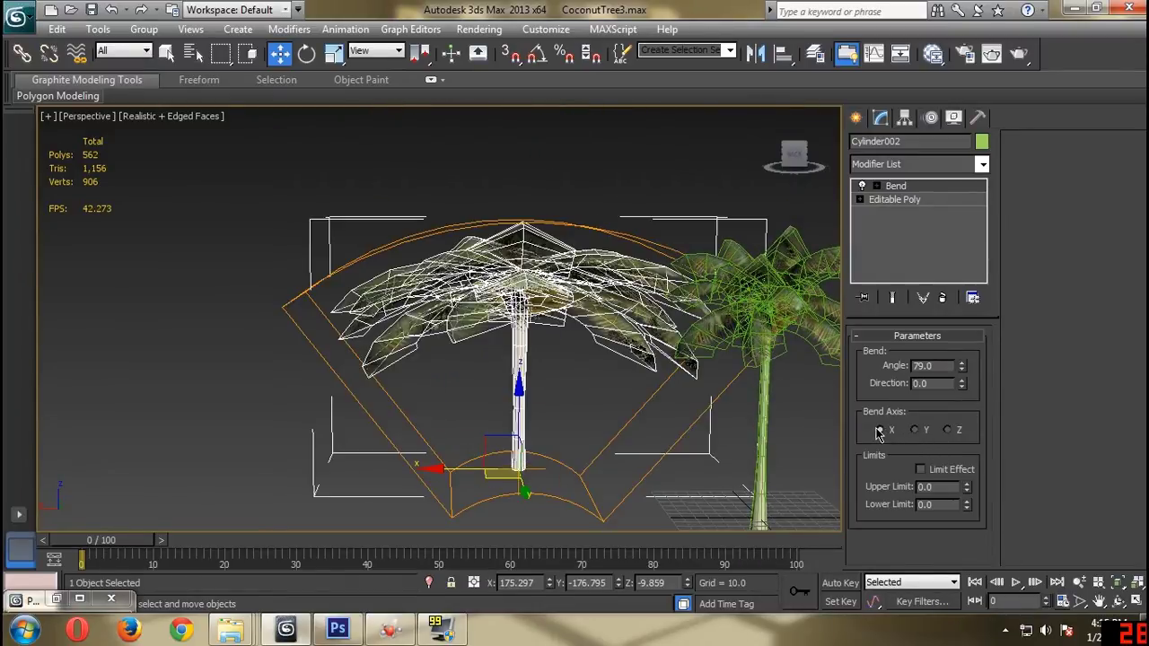
pyautogui.click(947, 431)
pyautogui.moveTo(964, 376); pyautogui.dragTo(912, 306)
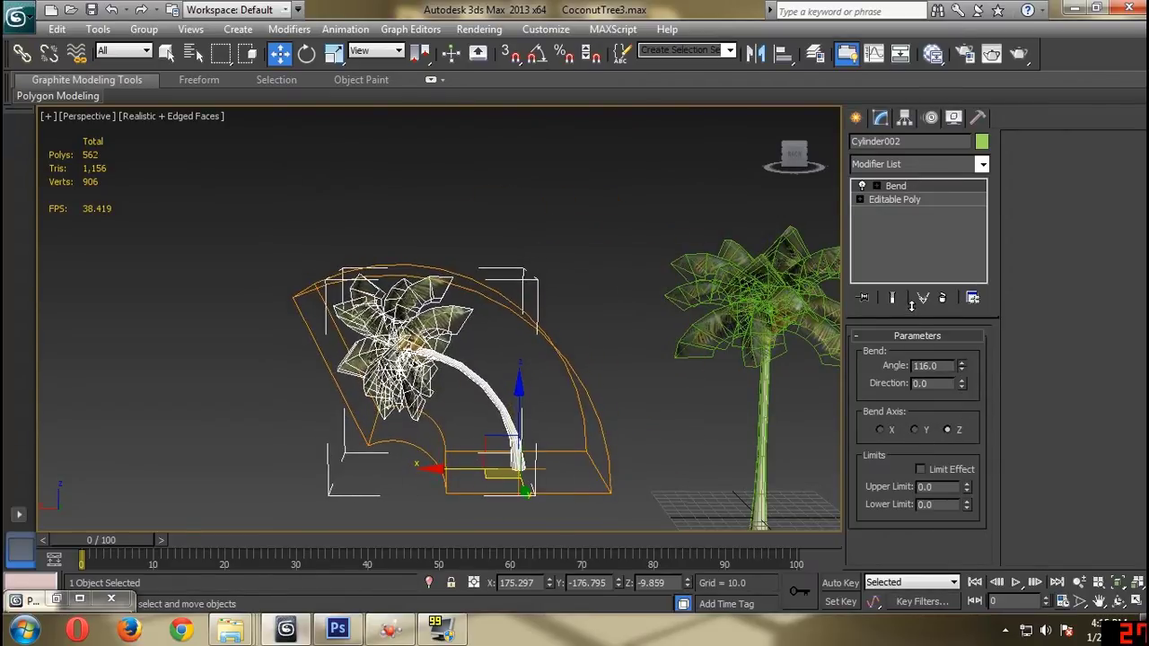
# Clone the bent palm in place as an independent copy.
pyautogui.click(645, 238)
pyautogui.click(438, 338)
pyautogui.hotkey('ctrl', 'v')
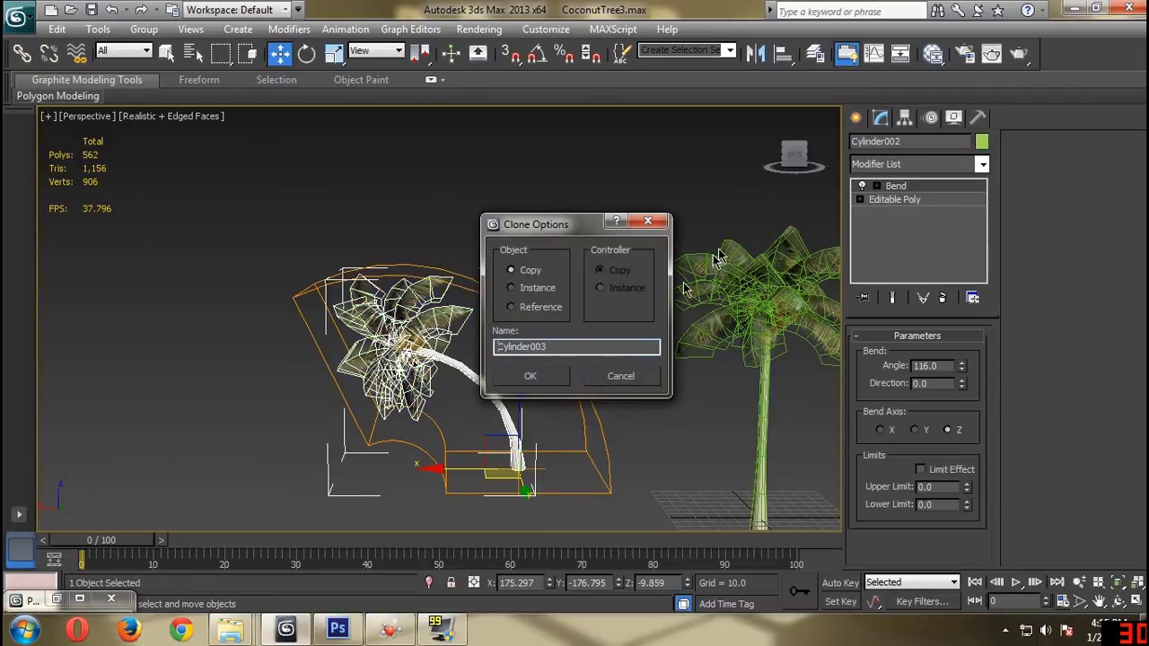
pyautogui.click(529, 375)
# Reposition the new bent palm copy and change its Bend direction.
pyautogui.keyDown('alt'); pyautogui.moveTo(551, 395); pyautogui.dragTo(533, 389, button='middle'); pyautogui.keyUp('alt')
pyautogui.moveTo(474, 426); pyautogui.dragTo(819, 419)
pyautogui.press('e')
pyautogui.moveTo(965, 383); pyautogui.dragTo(966, 357)
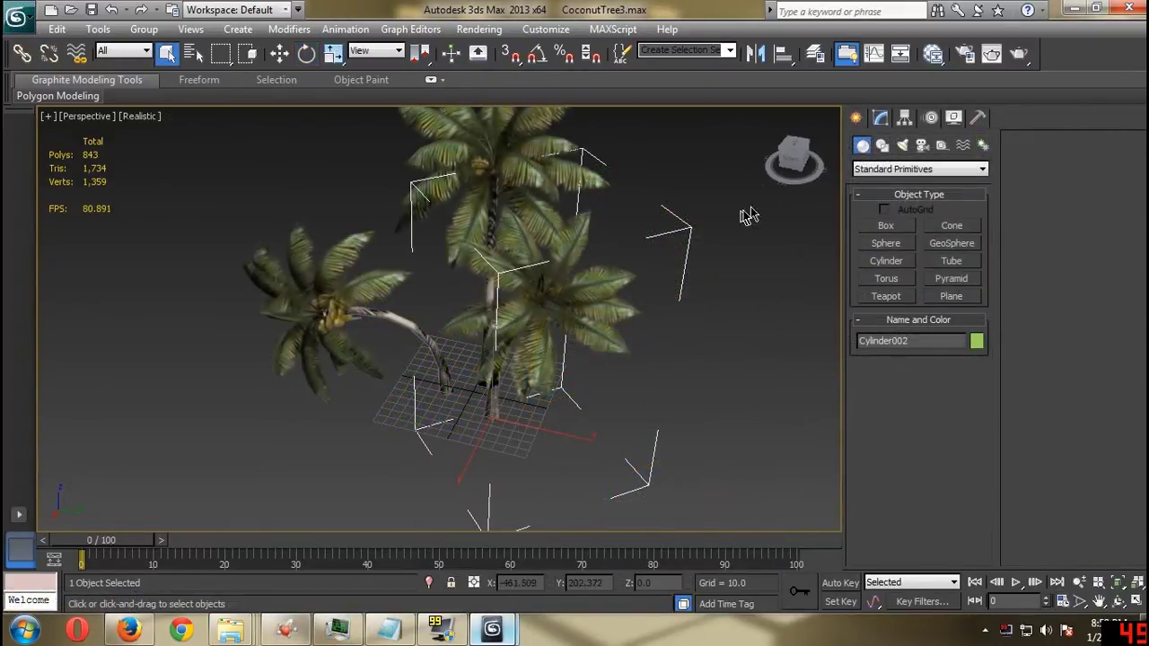
# Look over the group of straight and bent palms, and switch to the CoconutTree2.max scene.
pyautogui.moveTo(796, 159)
pyautogui.mouseDown()
pyautogui.moveTo(835, 159)
pyautogui.moveTo(839, 182)
pyautogui.moveTo(818, 156)
pyautogui.moveTo(790, 171)
pyautogui.moveTo(799, 158)
pyautogui.mouseUp()
pyautogui.scroll(3, 744, 220)
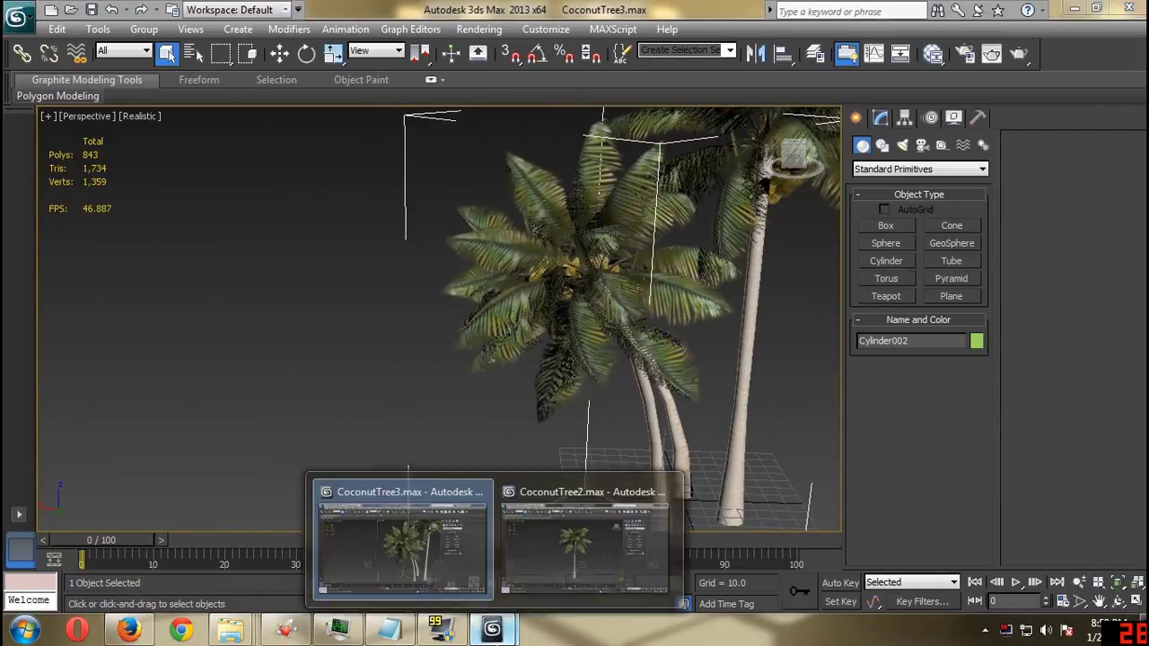
pyautogui.moveTo(599, 380); pyautogui.dragTo(553, 359, button='middle')
pyautogui.moveTo(492, 629)
pyautogui.click(590, 512)
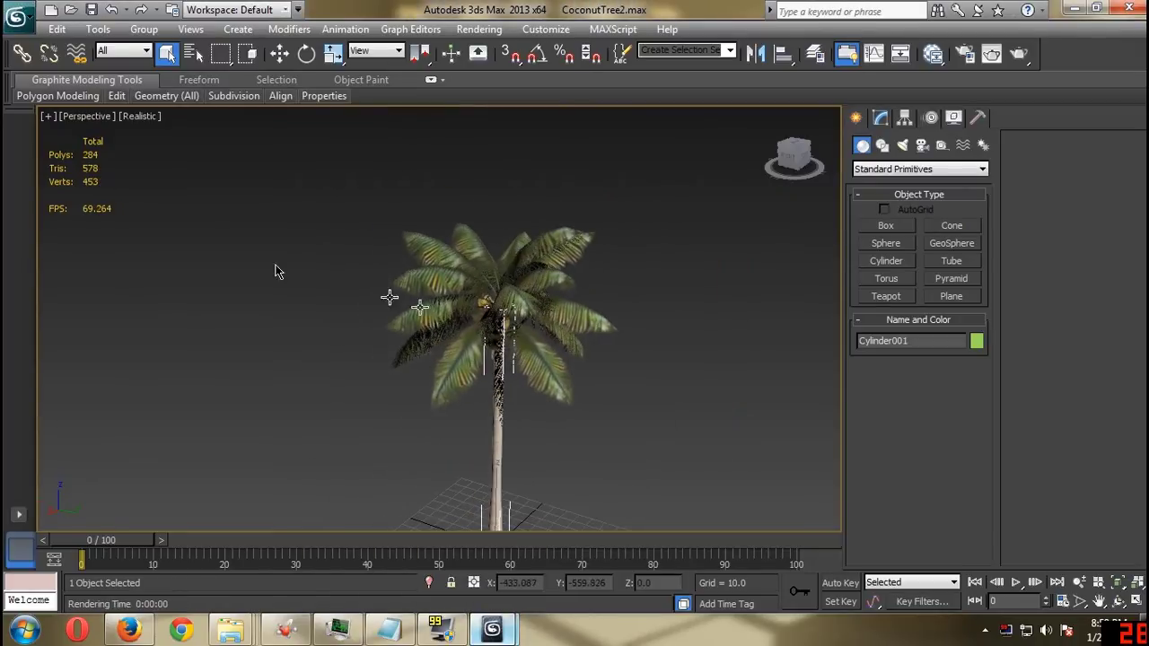
# Examine the single palm's textured leaves, coconuts and upper trunk from several sides, both close up and from farther away.
pyautogui.click(296, 257)
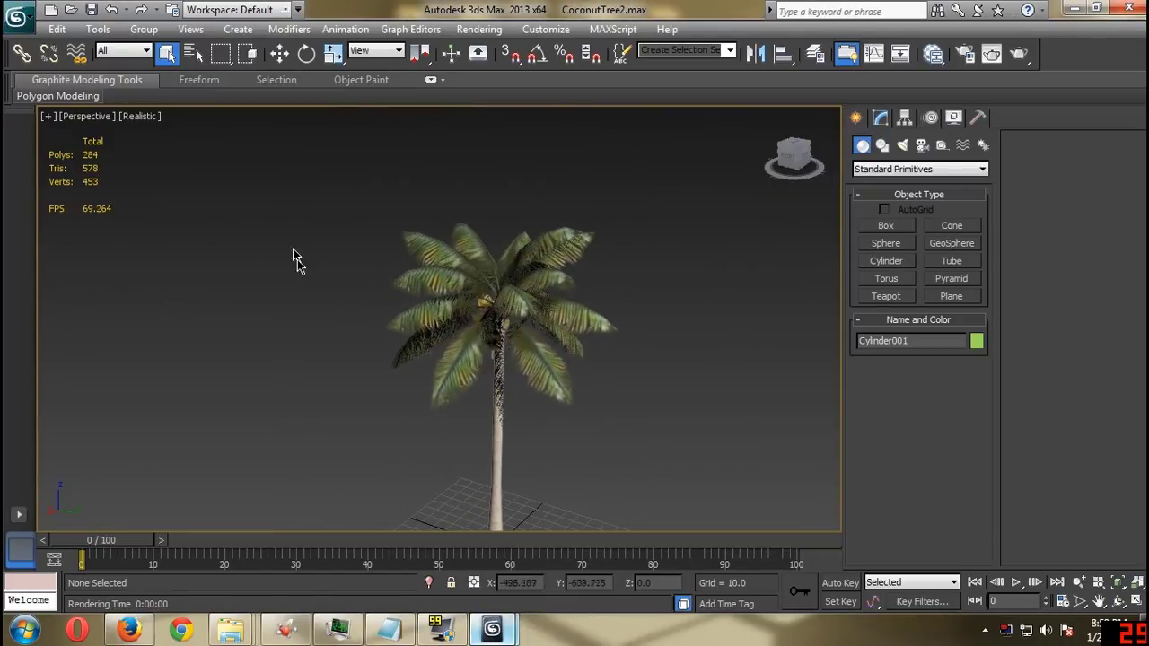
pyautogui.moveTo(296, 257); pyautogui.dragTo(319, 257, button='middle')
pyautogui.scroll(5, 439, 230)
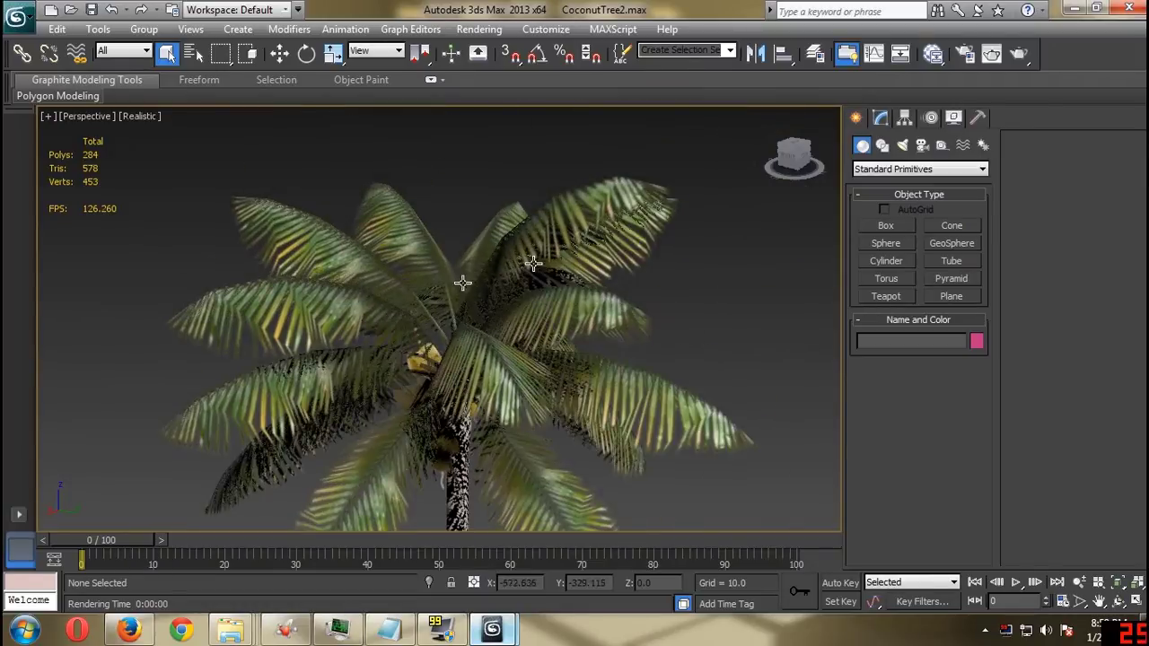
pyautogui.click(463, 484)
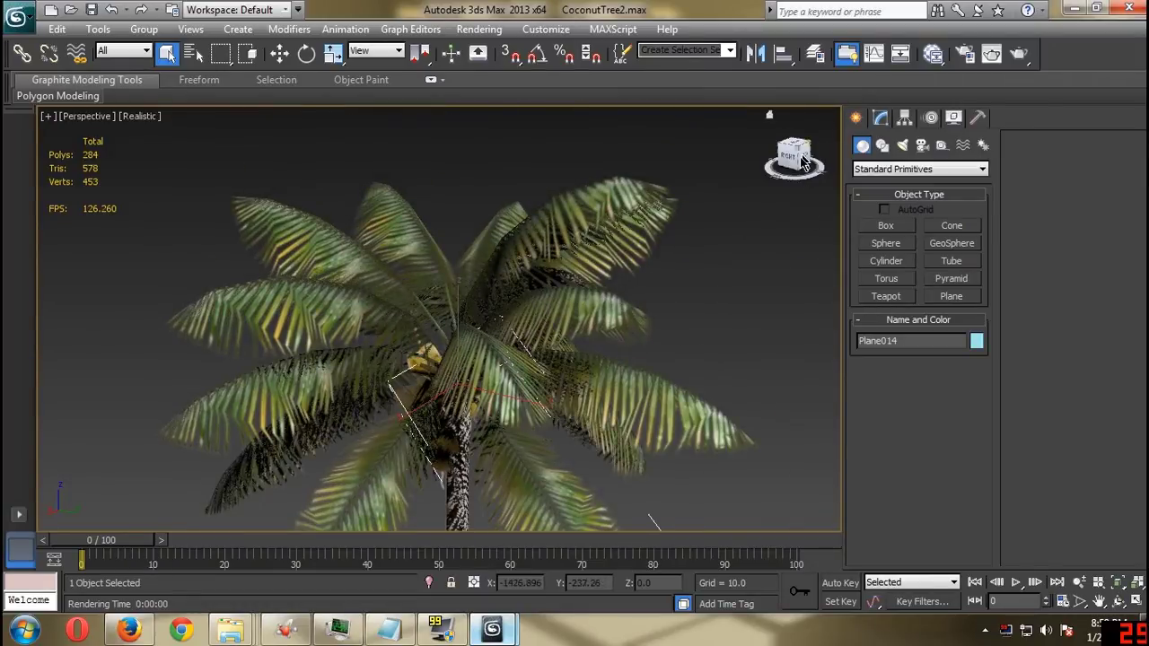
pyautogui.click(456, 519)
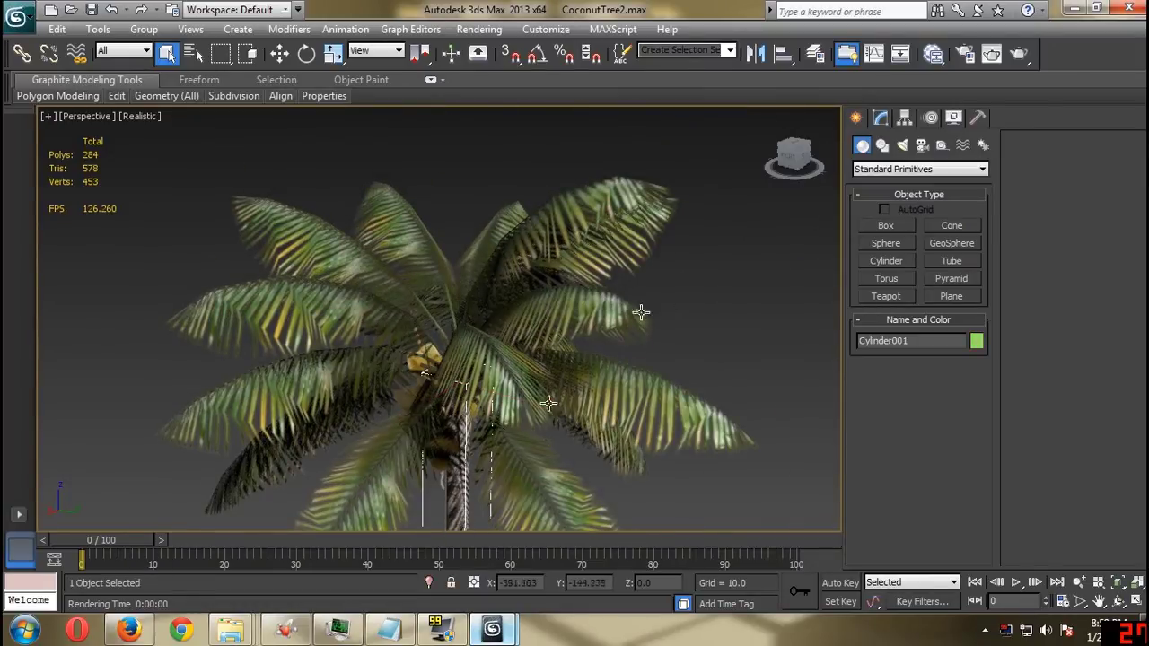
pyautogui.moveTo(808, 160); pyautogui.dragTo(594, 230)
pyautogui.moveTo(594, 230); pyautogui.dragTo(671, 277, button='middle')
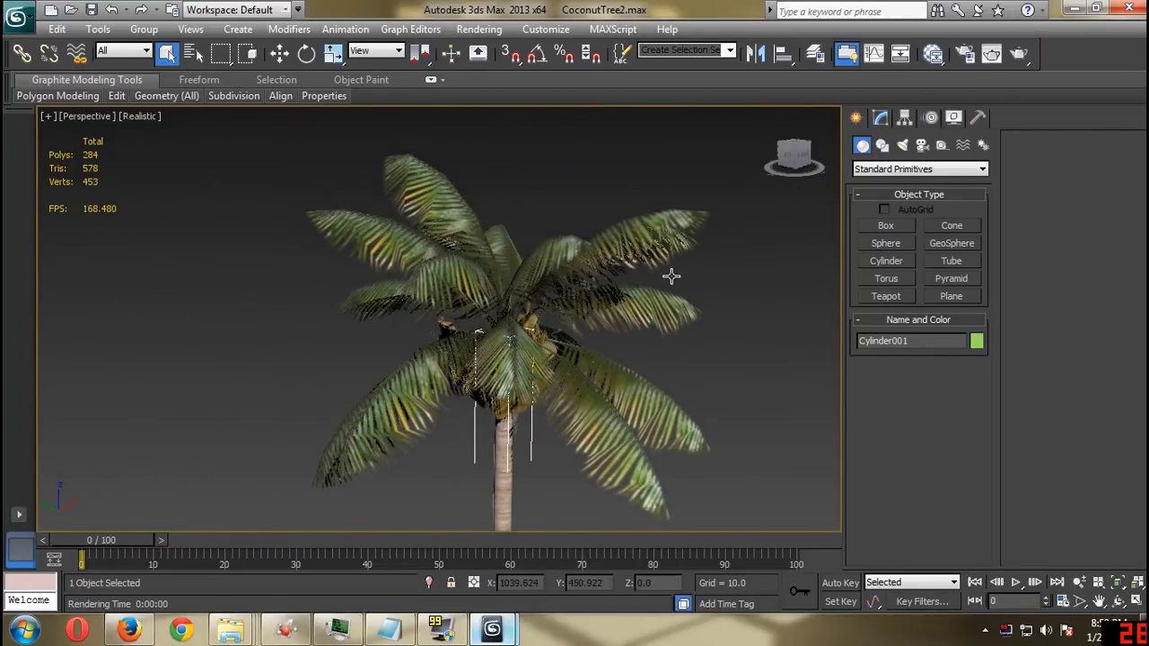
pyautogui.moveTo(795, 154); pyautogui.dragTo(660, 265)
pyautogui.scroll(-6, 619, 292)
pyautogui.moveTo(529, 325); pyautogui.dragTo(556, 314, button='middle')
pyautogui.scroll(2, 603, 283)
pyautogui.scroll(2, 557, 314)
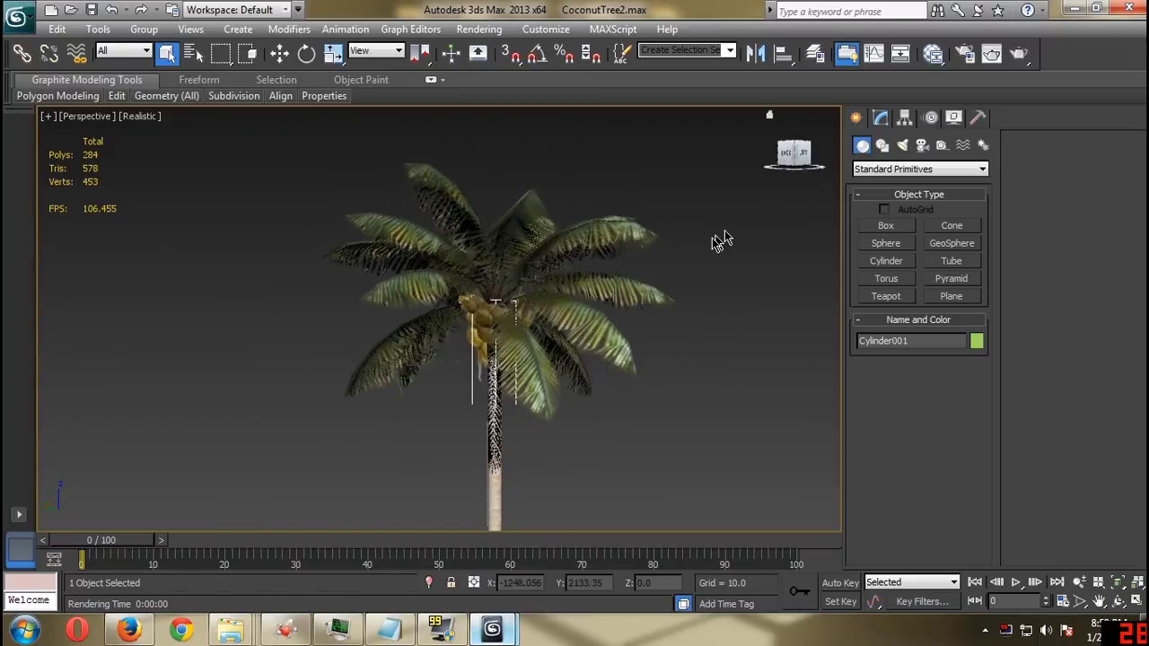
pyautogui.scroll(5, 721, 244)
pyautogui.moveTo(820, 155); pyautogui.dragTo(745, 199)
pyautogui.moveTo(694, 244); pyautogui.dragTo(528, 214, button='middle')
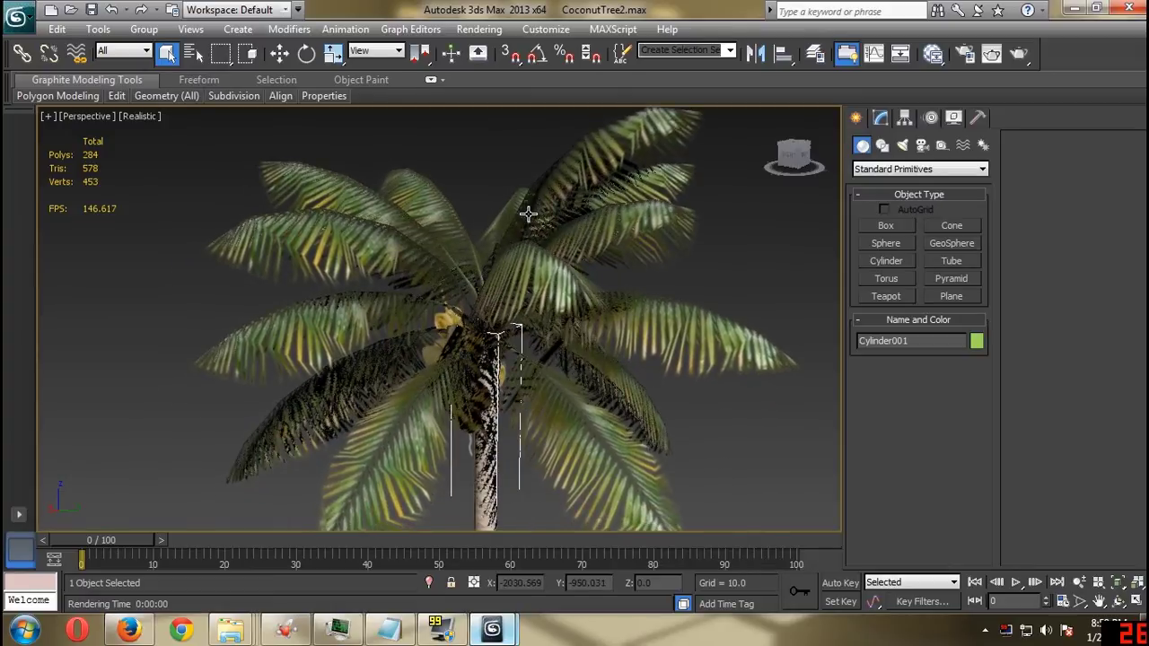